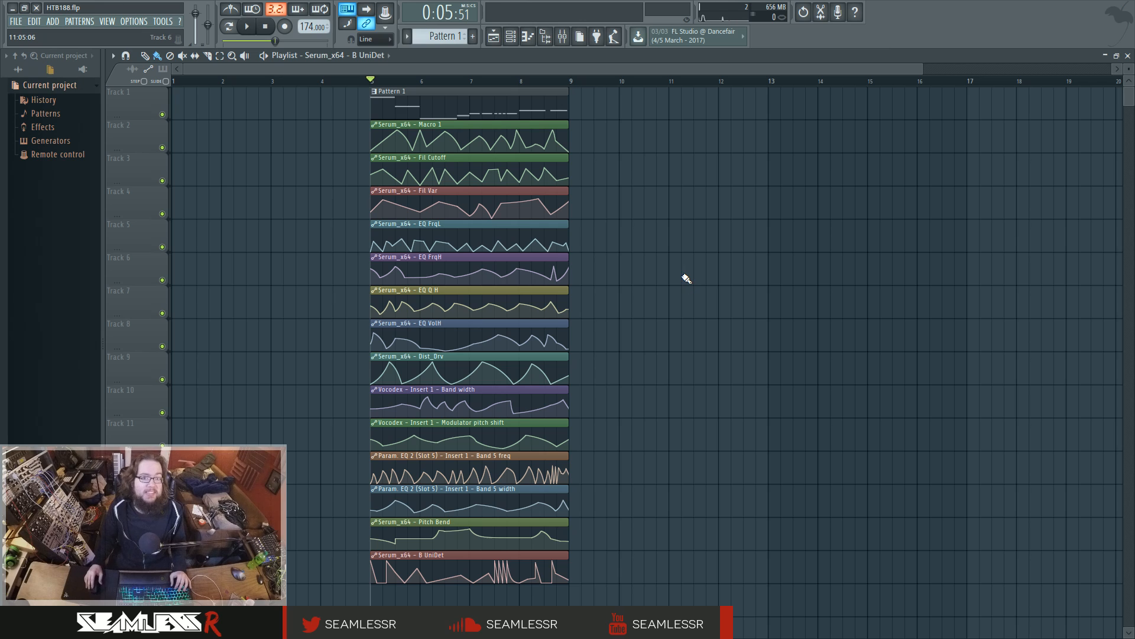
Step: Play the playlist arrangement starting at bar 5 to hear the automated Serum bass, and examine its automation clips
key(space)
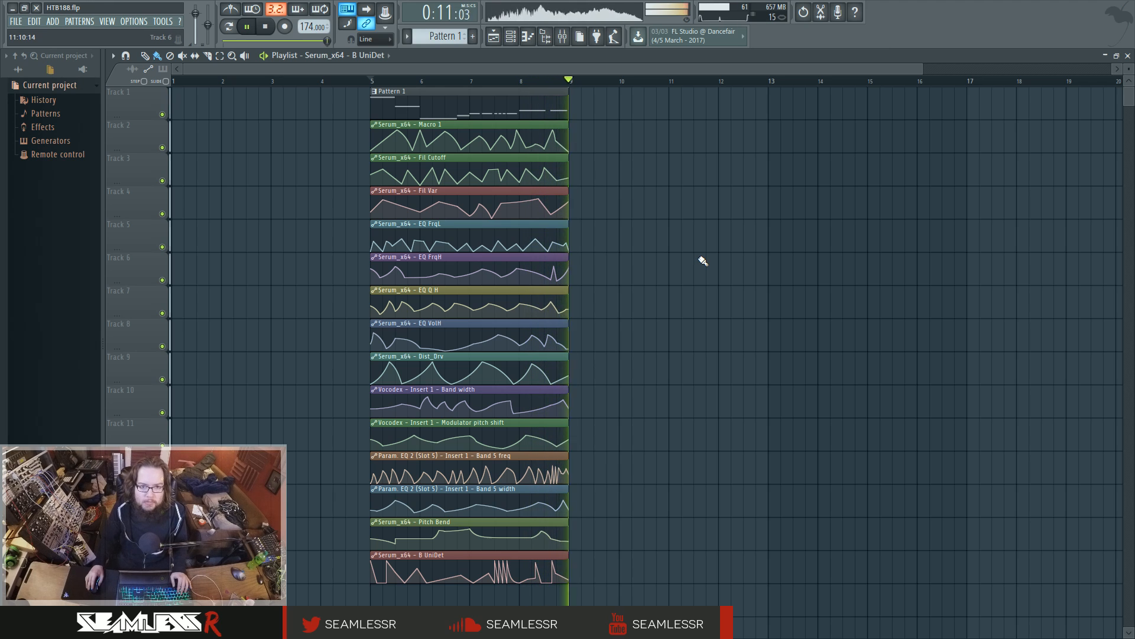
key(space)
scroll(643, 328, up, 1)
scroll(643, 328, up, 2)
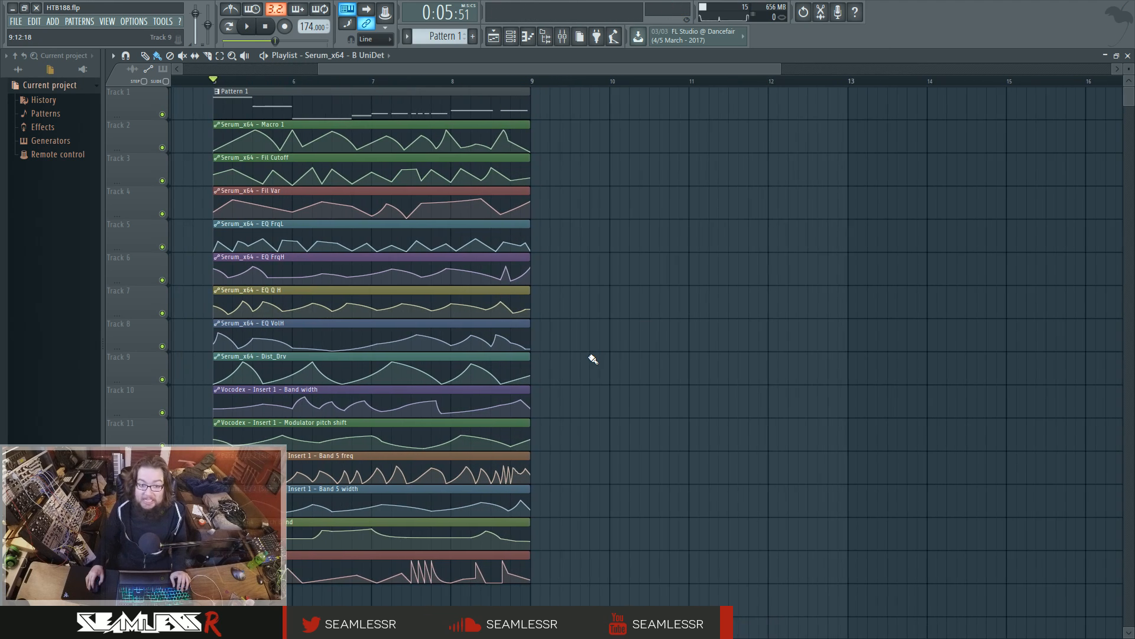
drag(594, 360, 816, 408)
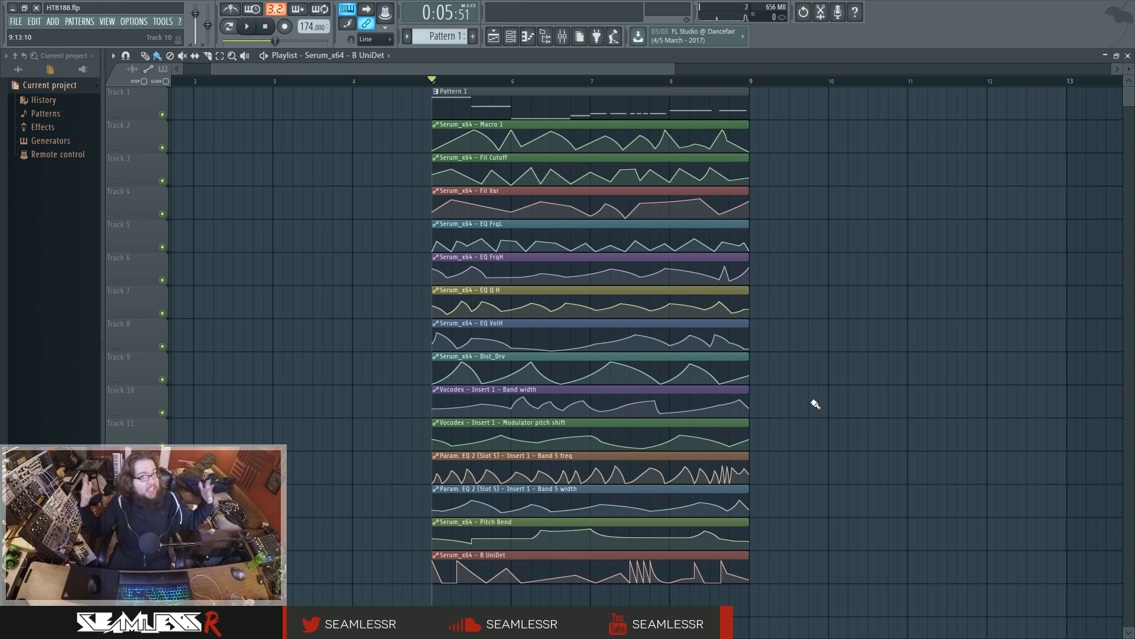
Step: Open the Serum_x64 instrument from the channel rack, look over its oscillator page, and close it
click(511, 36)
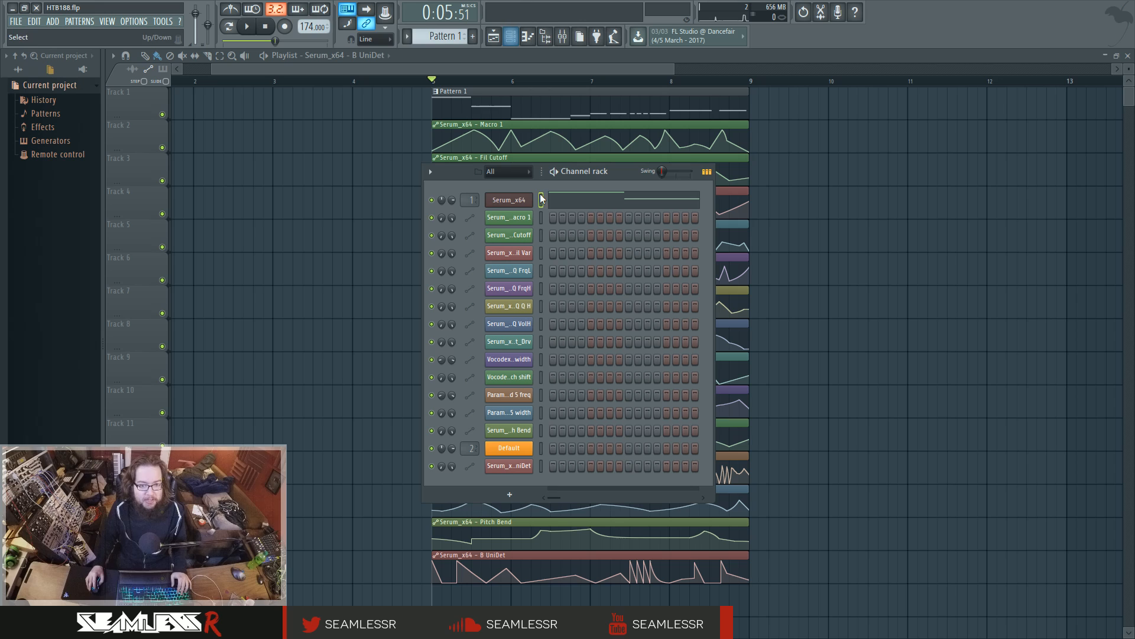
click(508, 199)
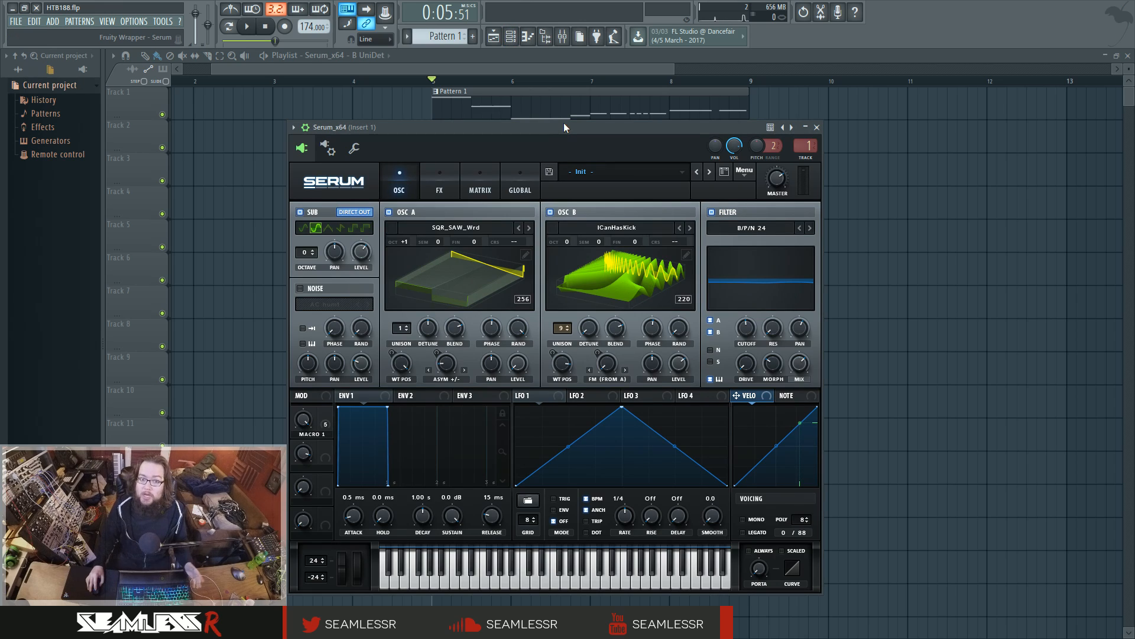
drag(560, 129, 799, 133)
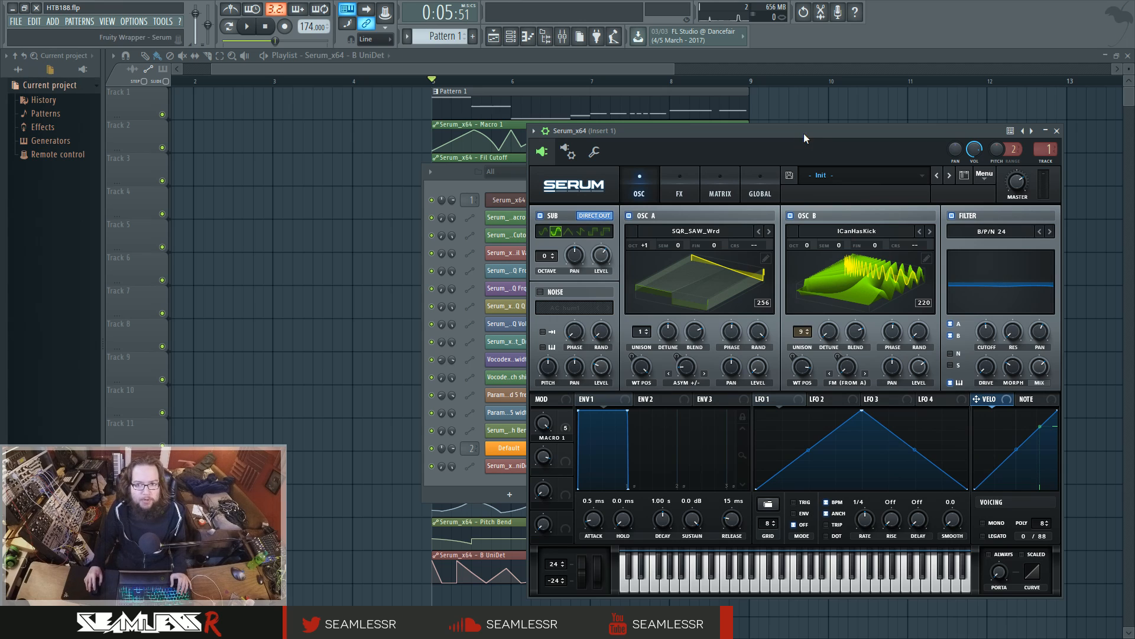
click(1057, 131)
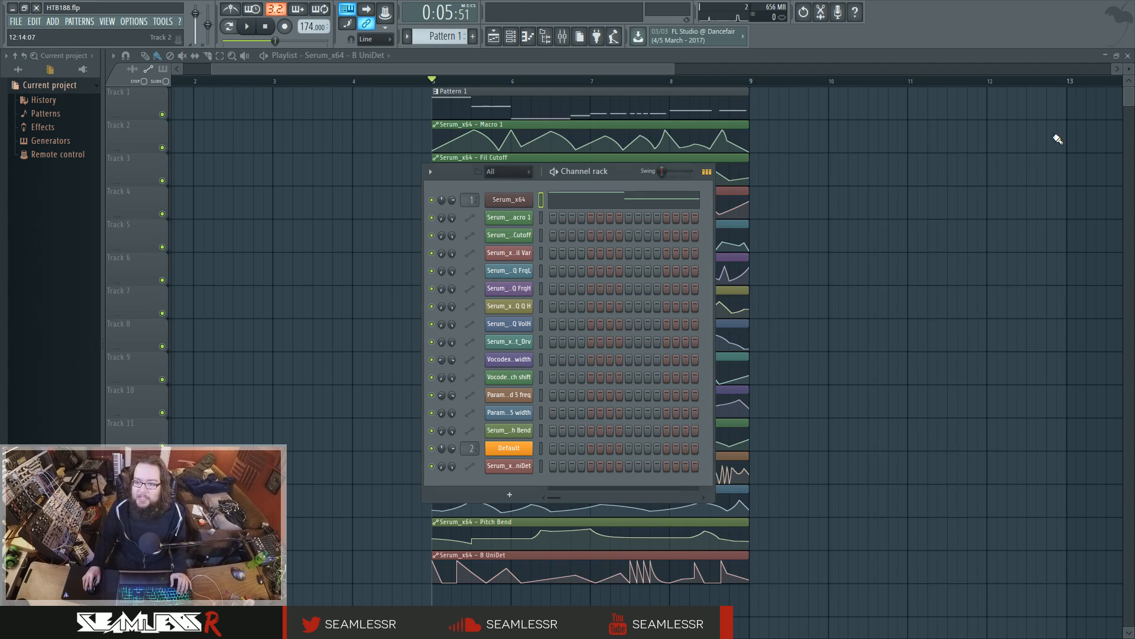
Step: Inspect the first Fruity parametric EQ 2 and the Vocodex band distribution curve on mixer Insert 1
click(565, 36)
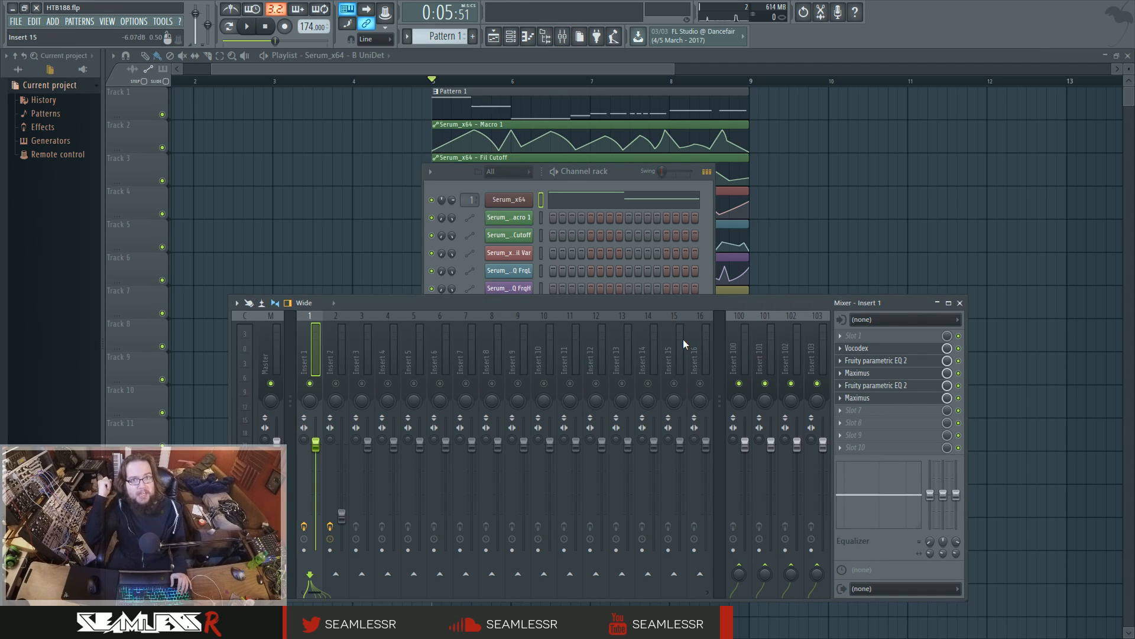
click(869, 360)
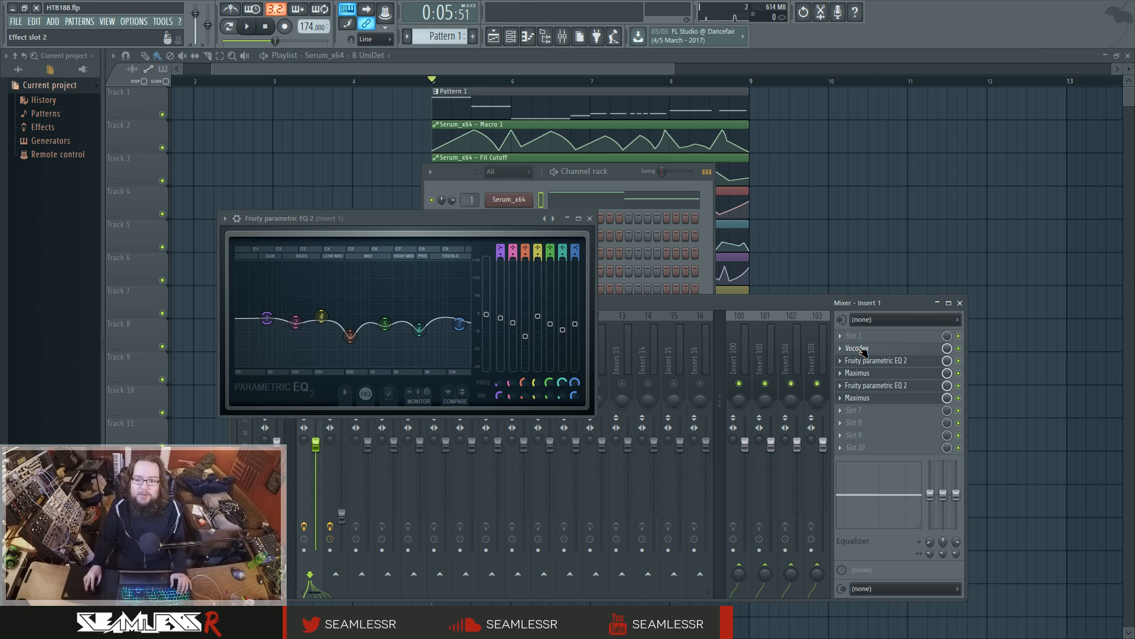
click(858, 348)
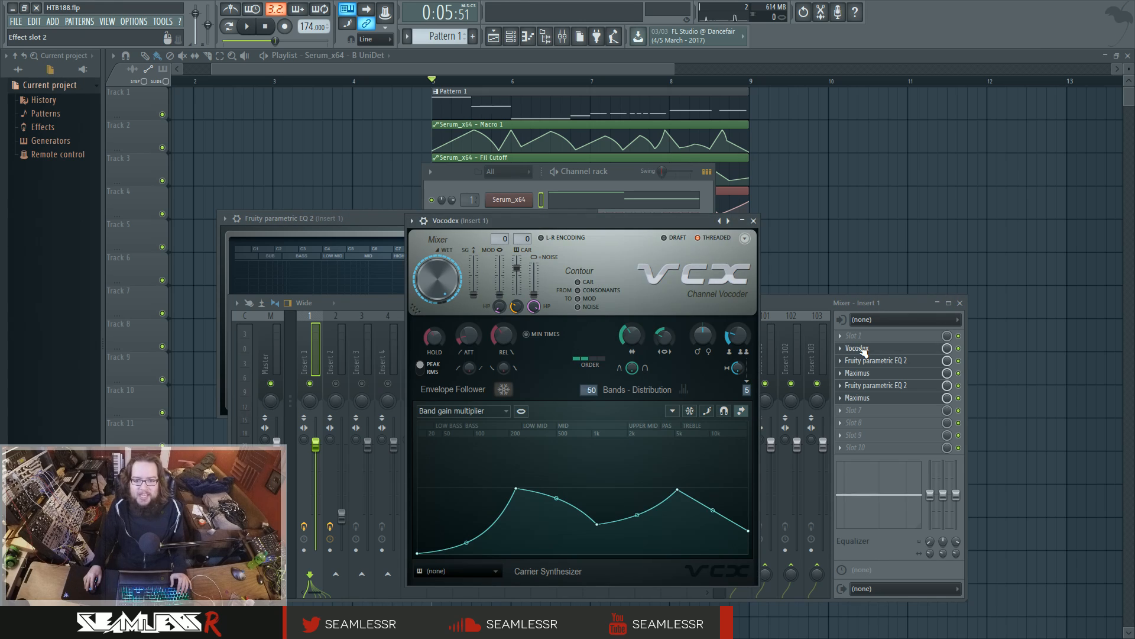
click(448, 408)
click(467, 520)
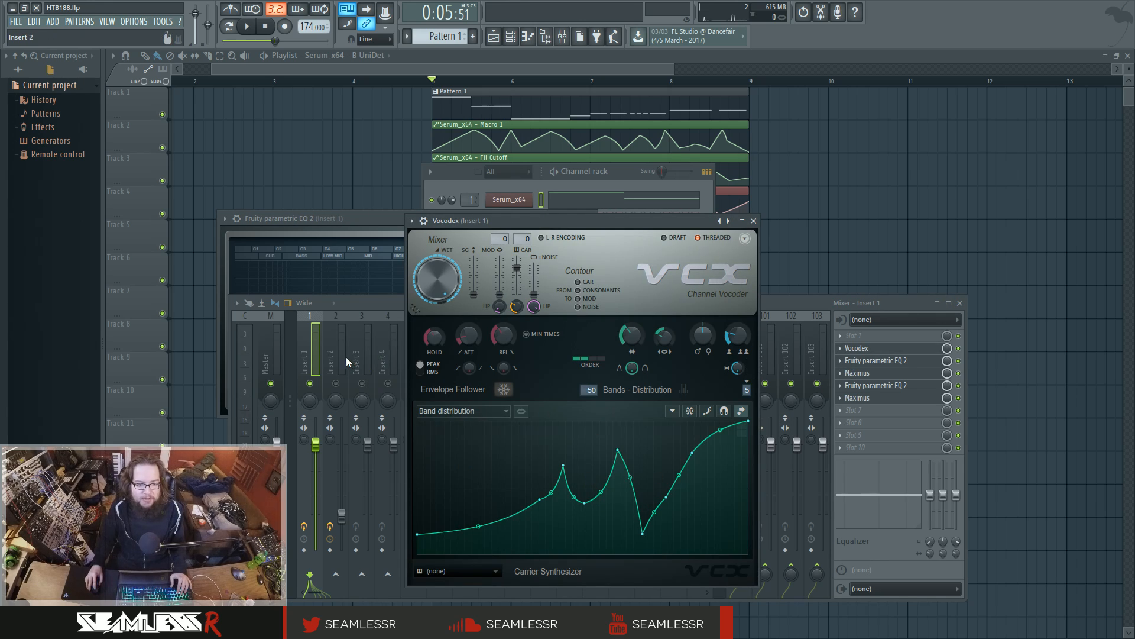
click(754, 221)
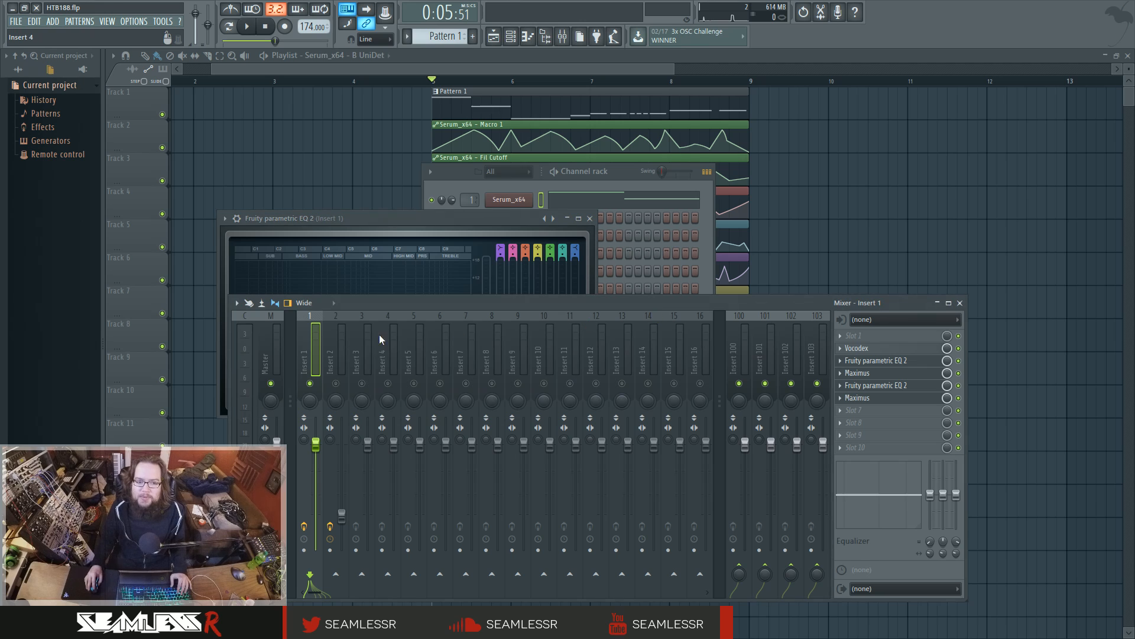
Step: Inspect the effect chain on mixer Insert 2 and close all open windows
click(362, 343)
click(342, 341)
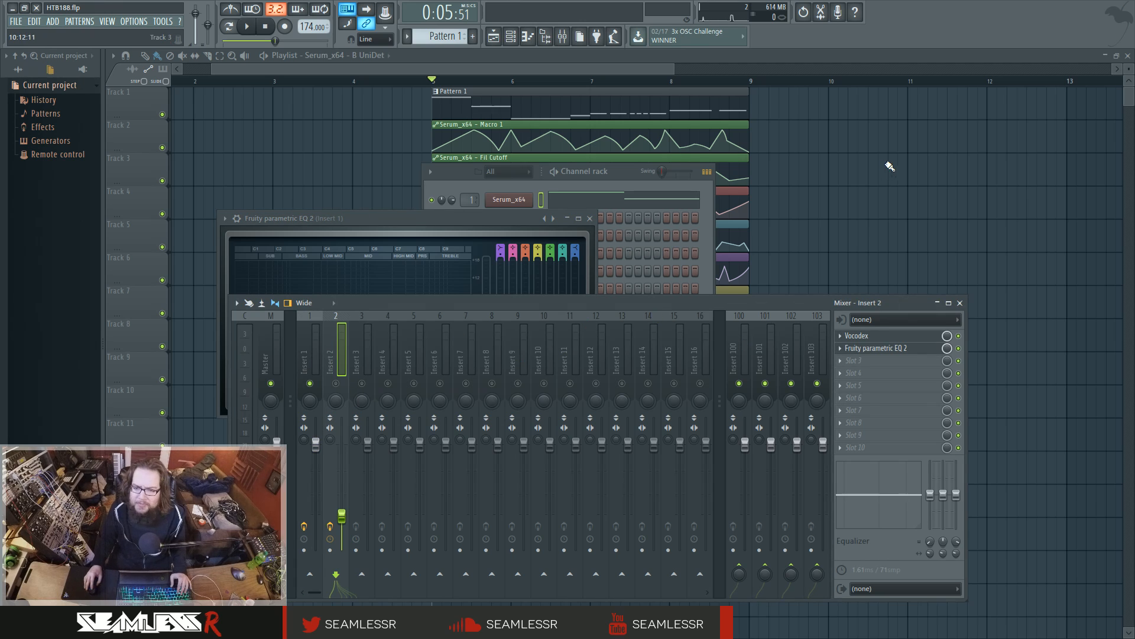
key(F12)
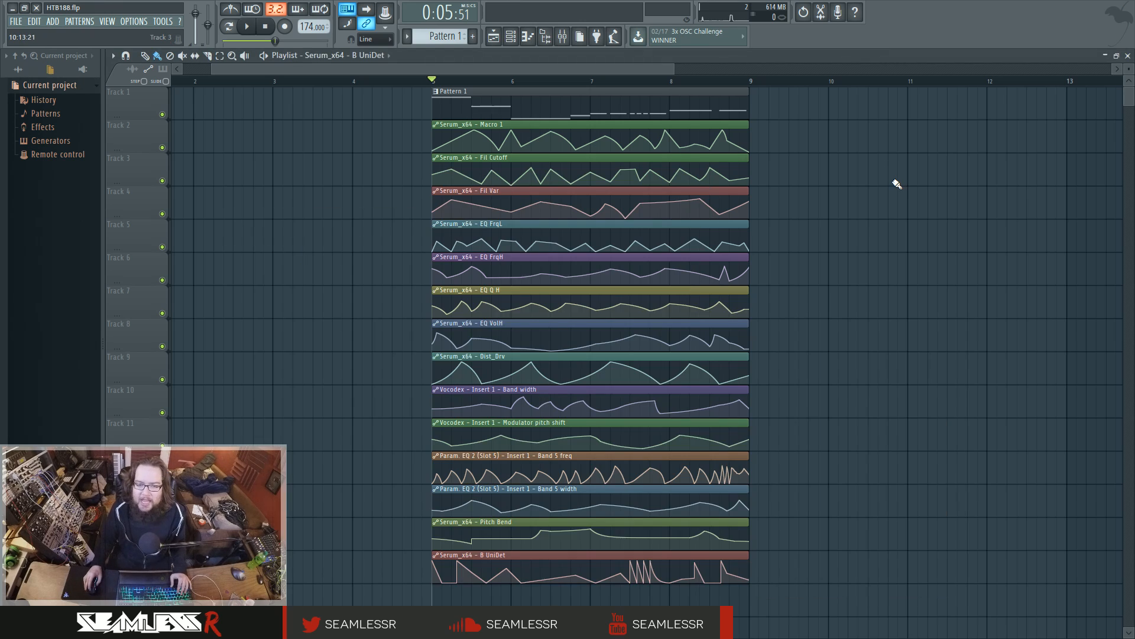
Step: Bypass all five effects on mixer Insert 1, from Vocodex down to the last Maximus
click(563, 37)
click(314, 339)
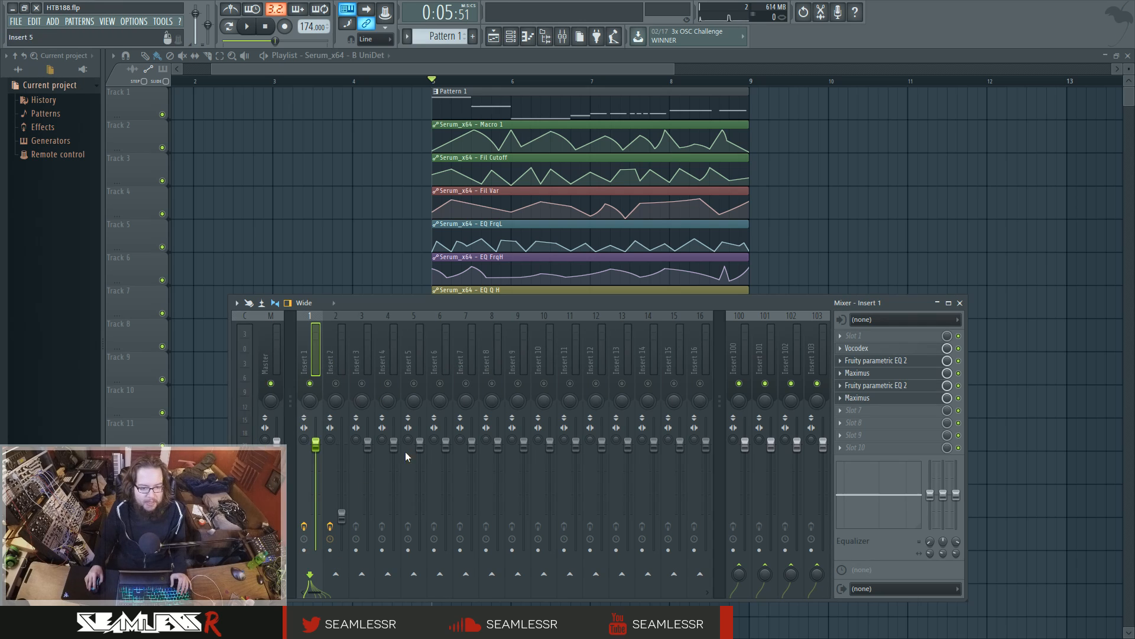
drag(958, 348, 960, 401)
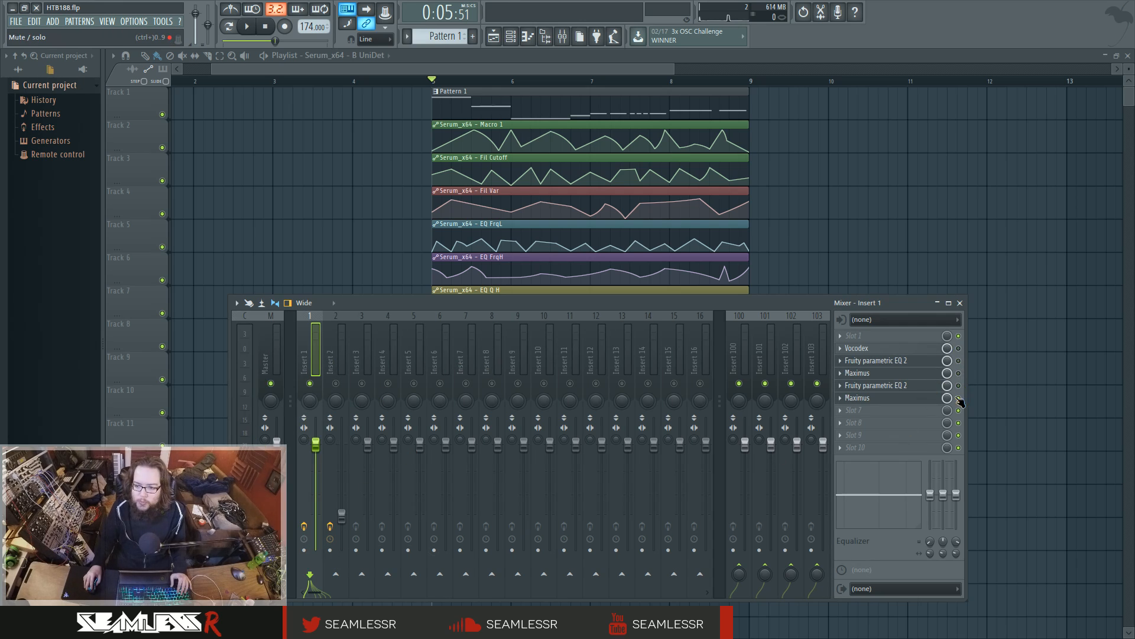
Step: Open the Serum_x64 instrument and play the arrangement to hear it without the mixer effects
click(510, 36)
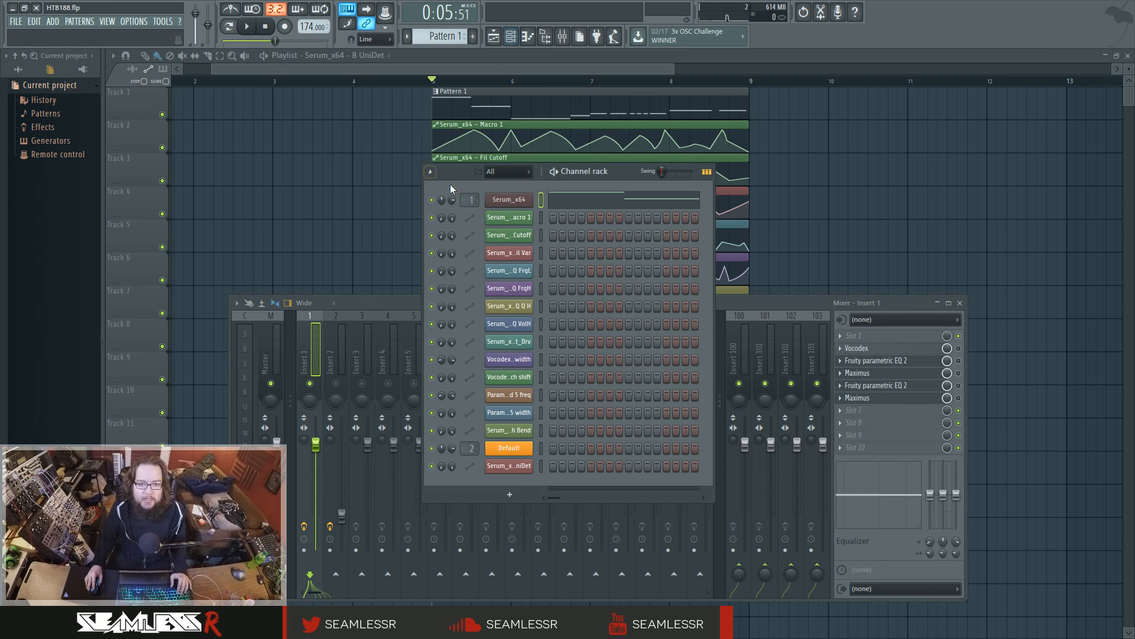
click(507, 200)
drag(667, 137, 539, 111)
key(space)
key(space)
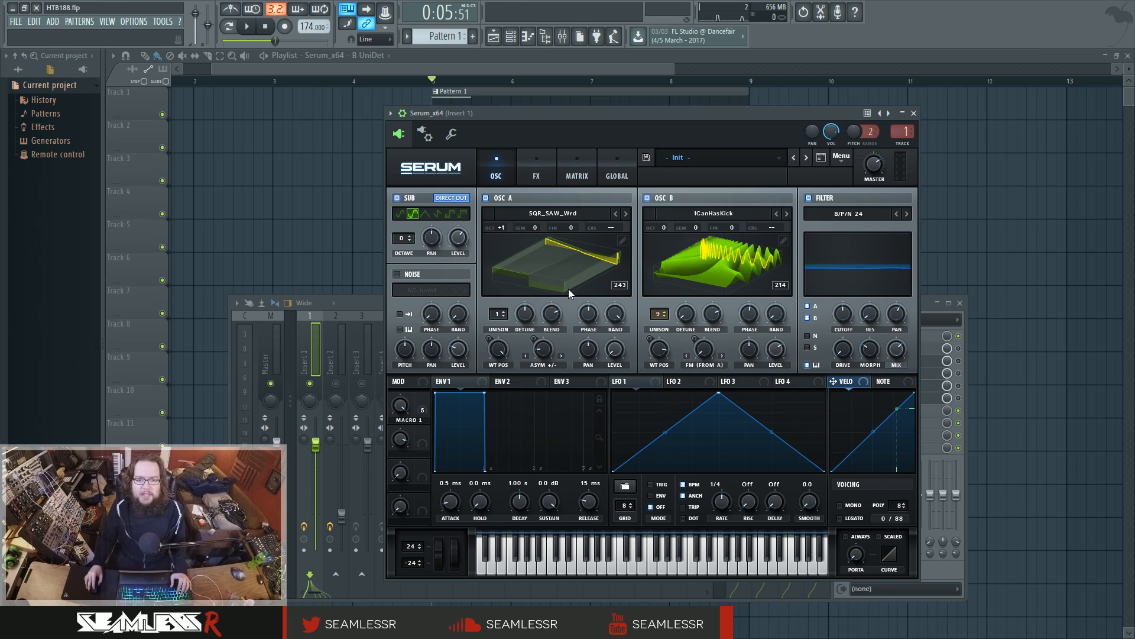
Step: Show oscillator A's SQR_SAW_Wrd wavetable as a 2D waveform and adjust its Asym warp and wavetable position
click(603, 271)
mouse_move(543, 349)
mouse_down()
mouse_move(557, 300)
mouse_move(556, 342)
mouse_up()
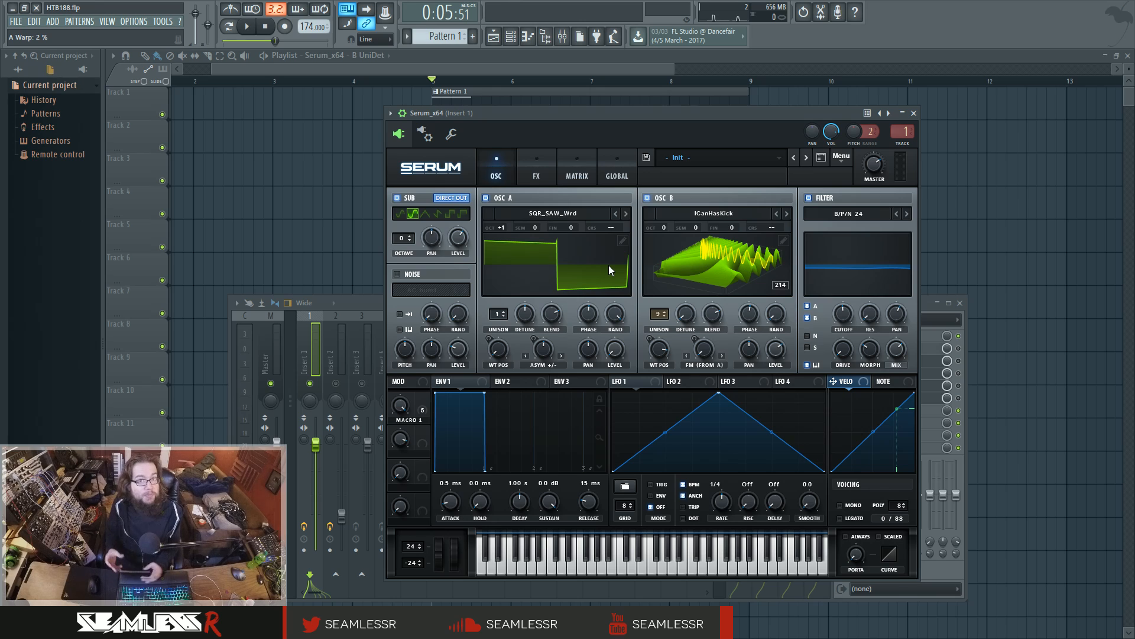
drag(499, 347, 491, 500)
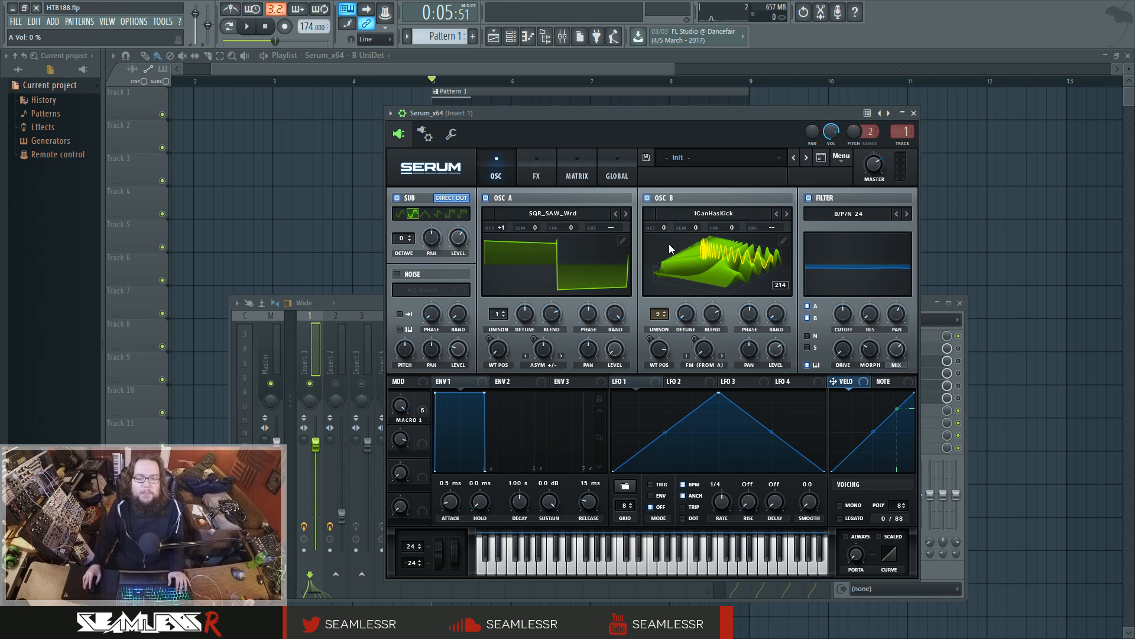
Step: Display Macro 1's modulation assignments and set oscillator A's wavetable position to 256
drag(634, 110, 620, 132)
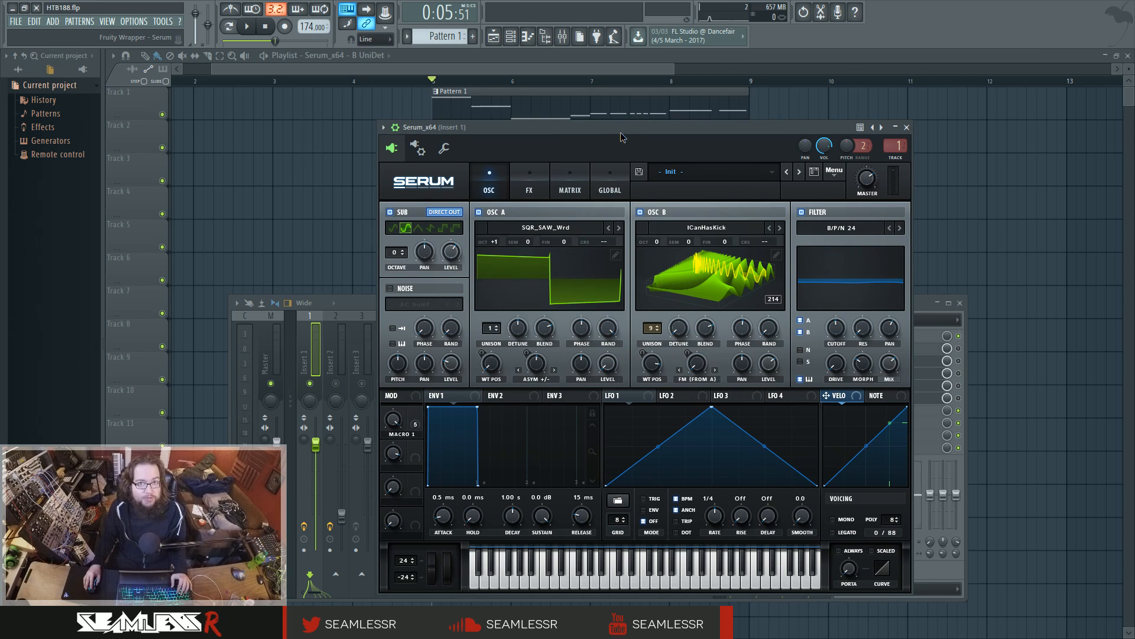
click(414, 419)
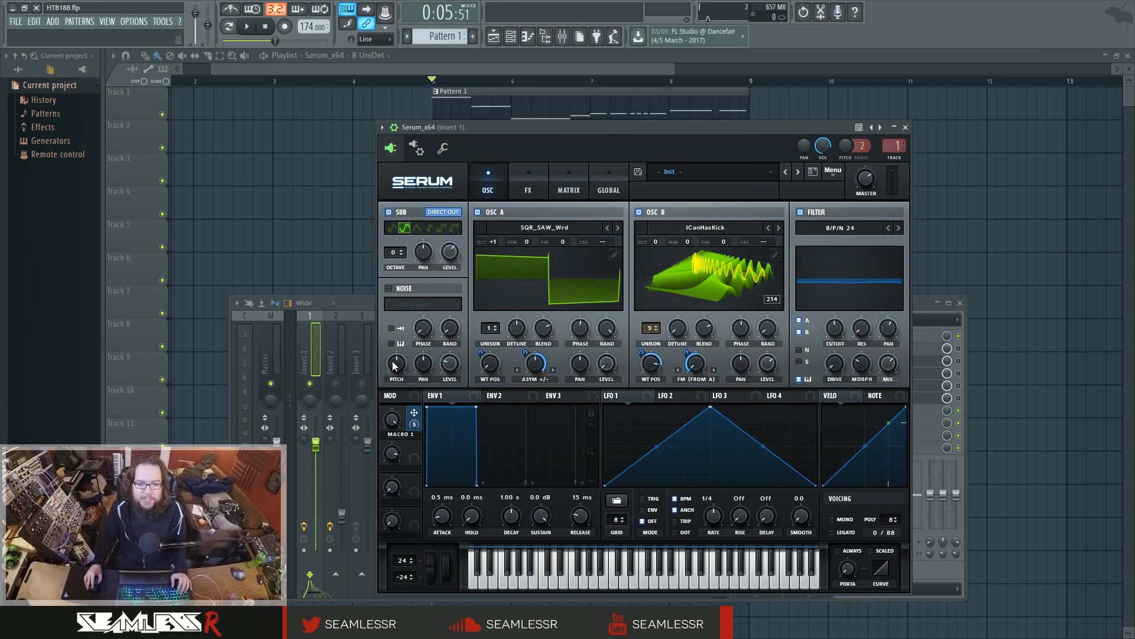
mouse_move(495, 368)
mouse_down()
mouse_move(501, 223)
mouse_move(504, 377)
mouse_up()
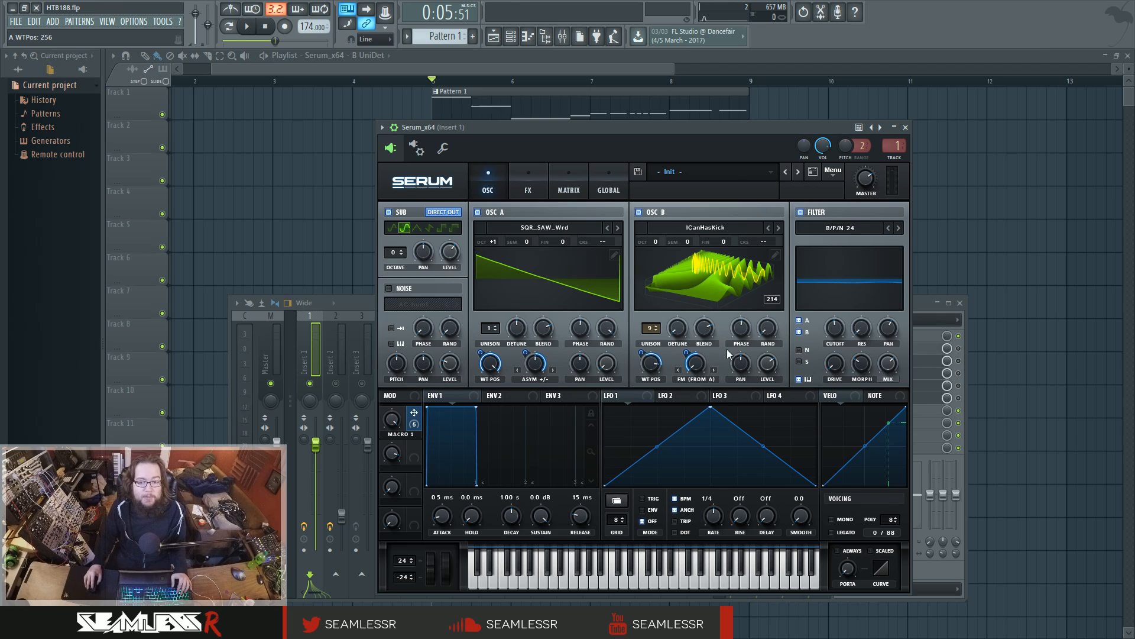
Step: Switch off Serum's distortion, filter, EQ and compressor effects, and disable the B/P/N 24 filter on the oscillator page
click(528, 176)
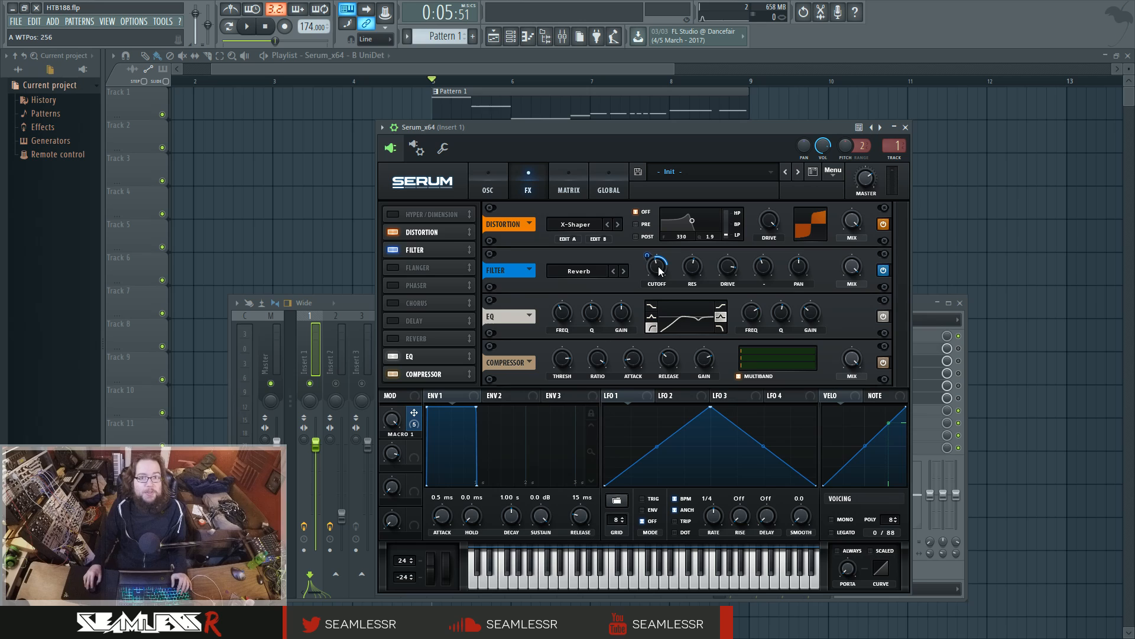
click(491, 187)
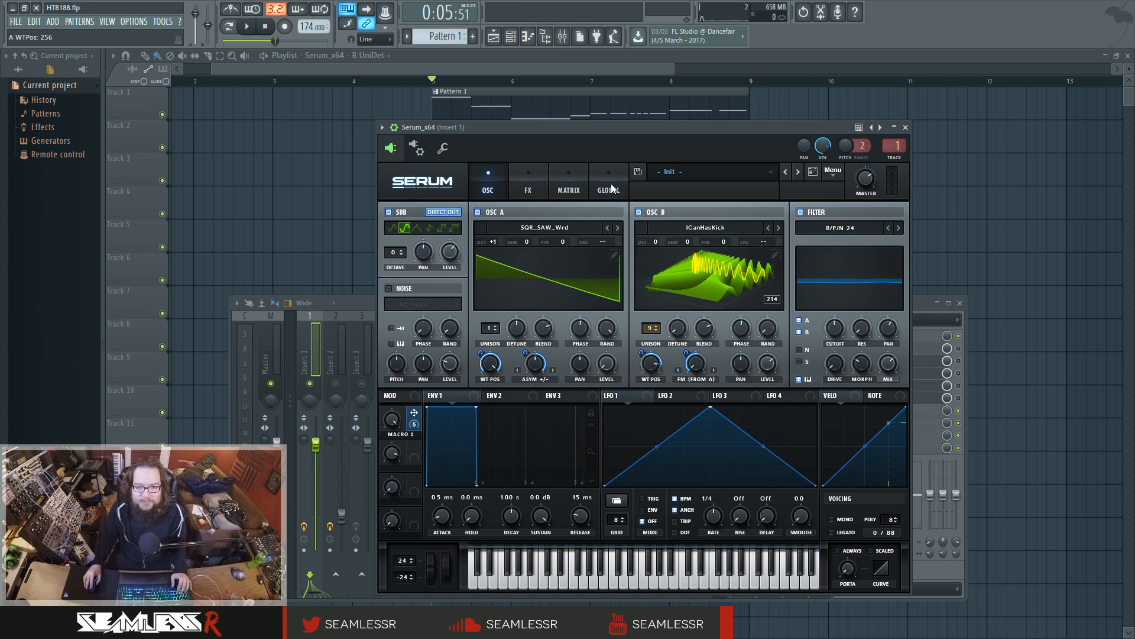
click(528, 181)
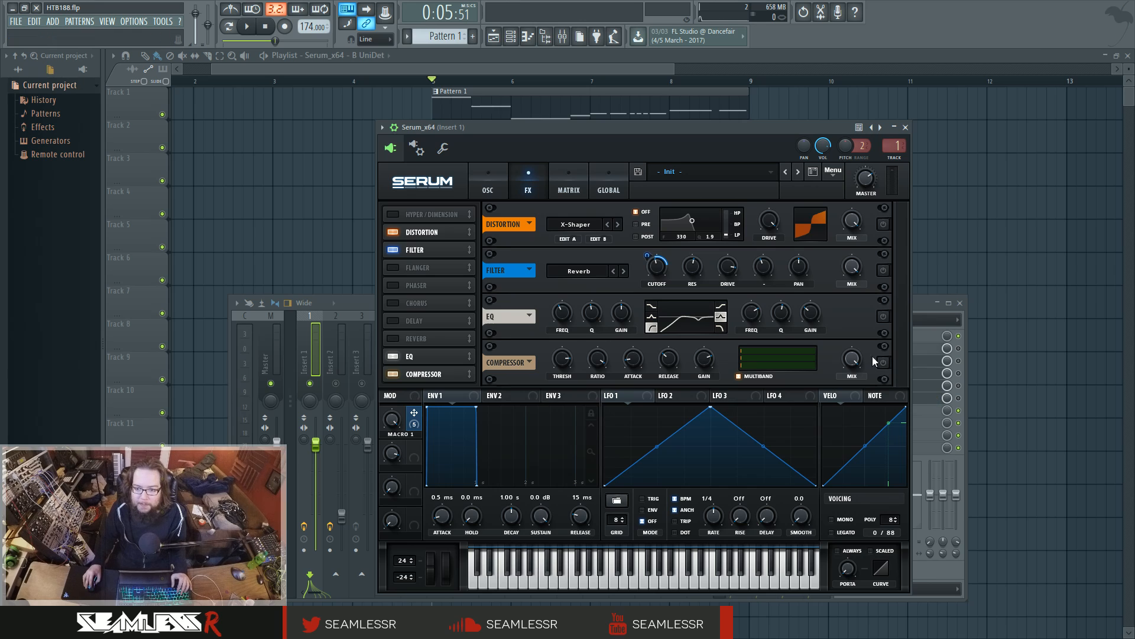
click(488, 185)
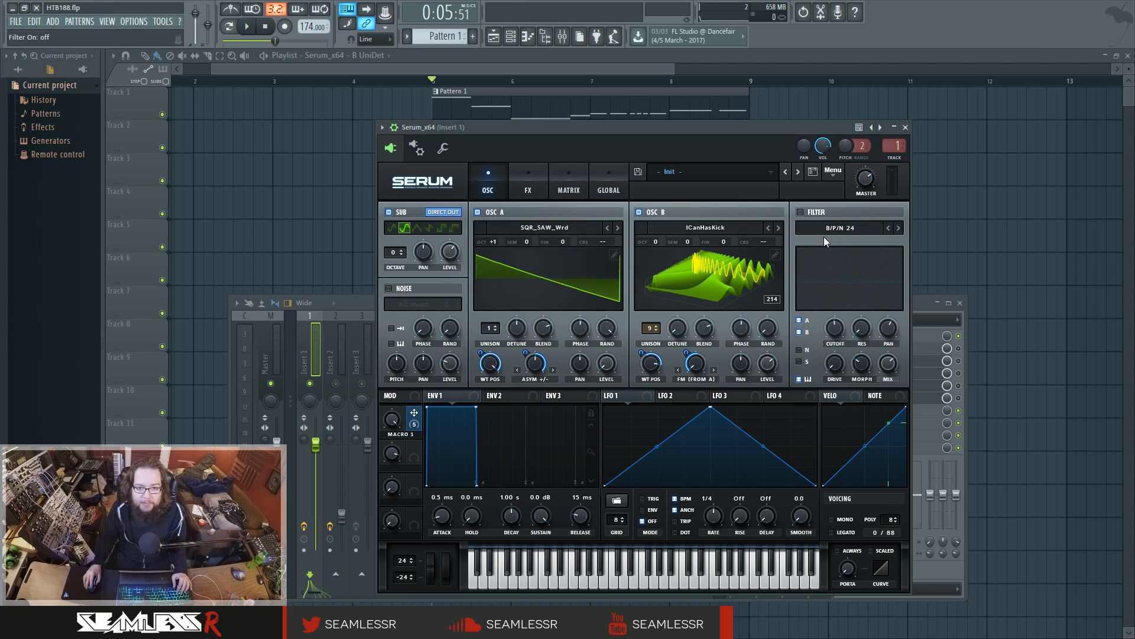
Step: Play the arrangement twice to hear the Serum patch without its effects and main filter
click(246, 26)
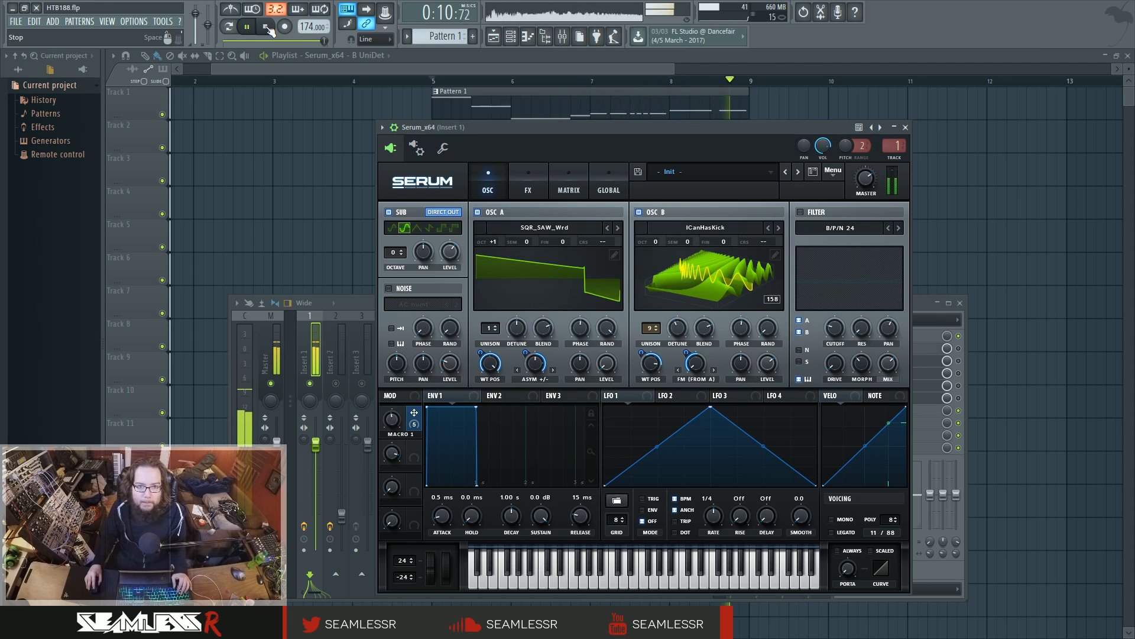
click(266, 28)
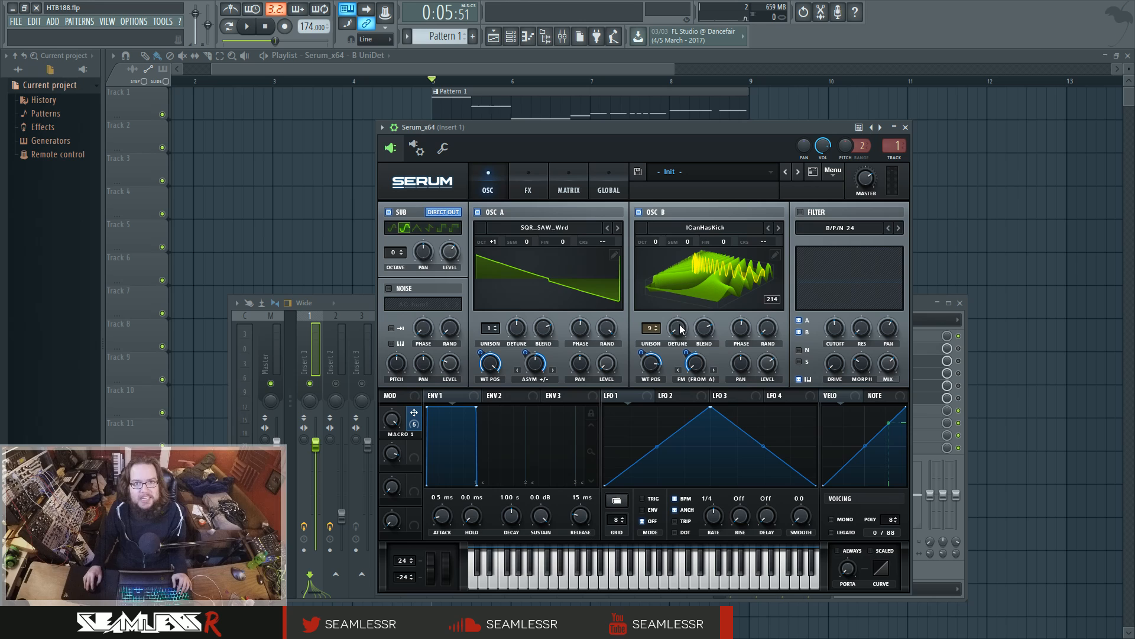
key(space)
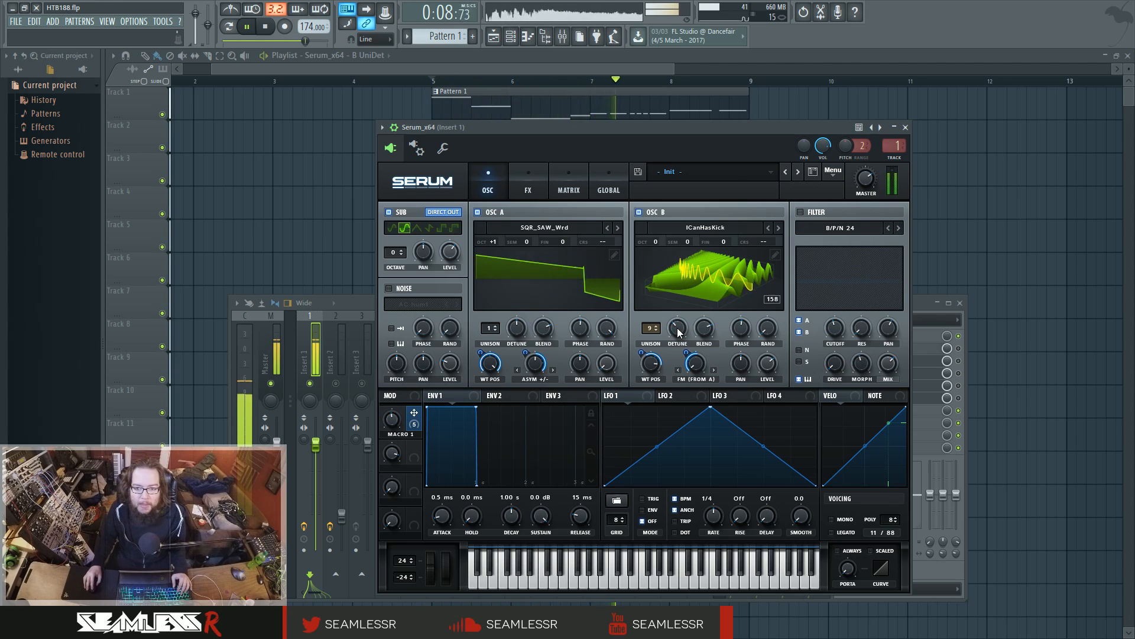
key(space)
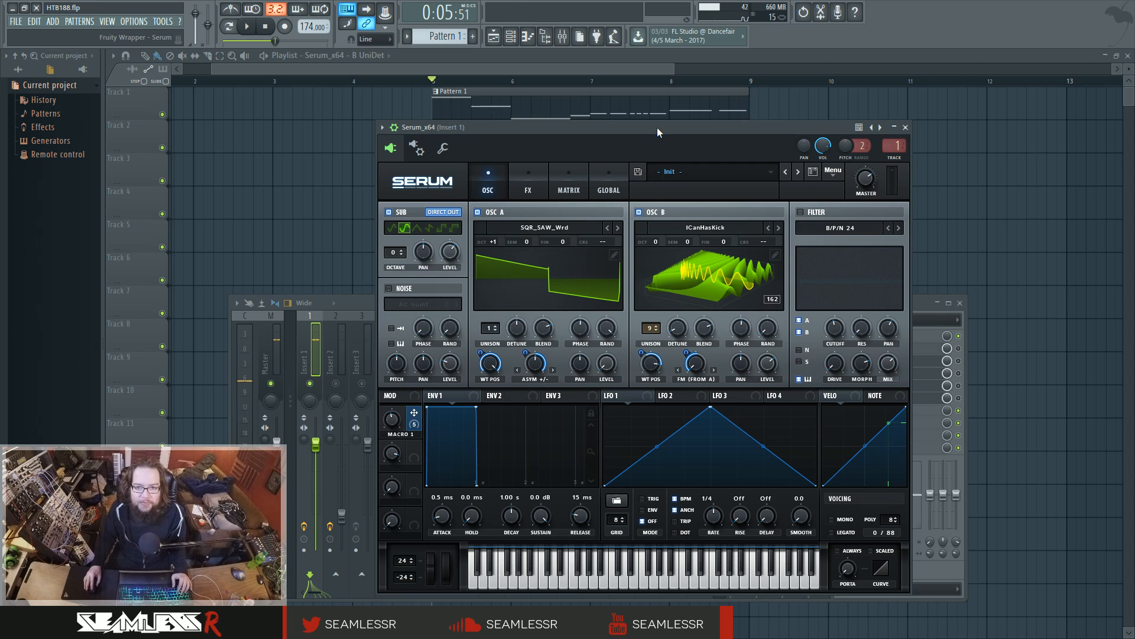
Step: Play the arrangement again to hear the unfiltered oscillators while watching both wavetables move in Serum
drag(658, 127, 648, 127)
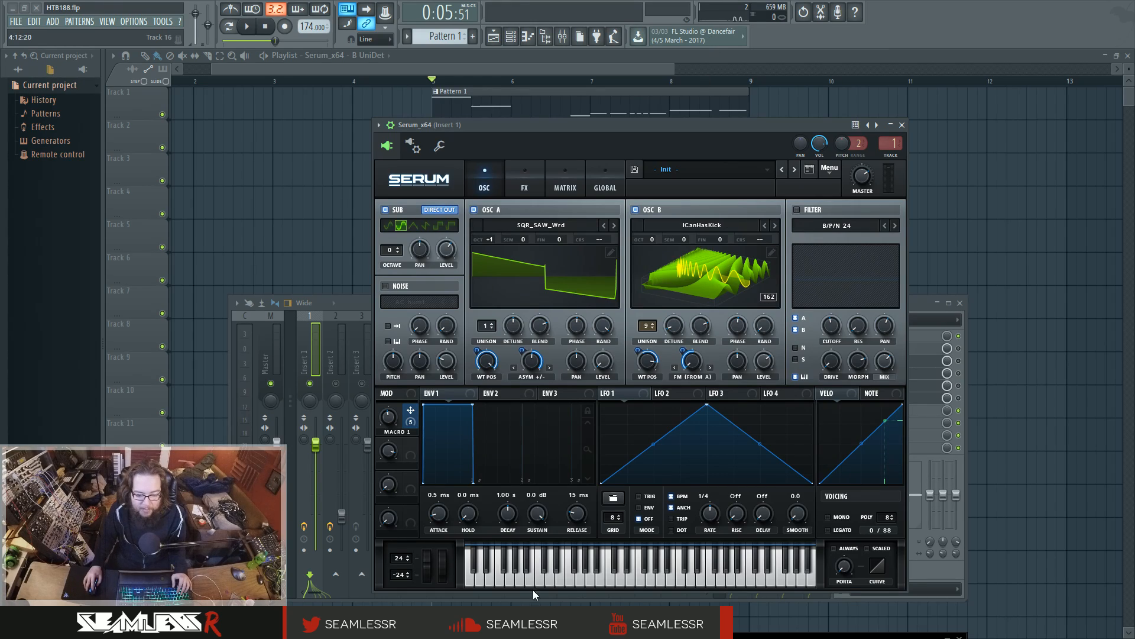
drag(486, 637, 553, 638)
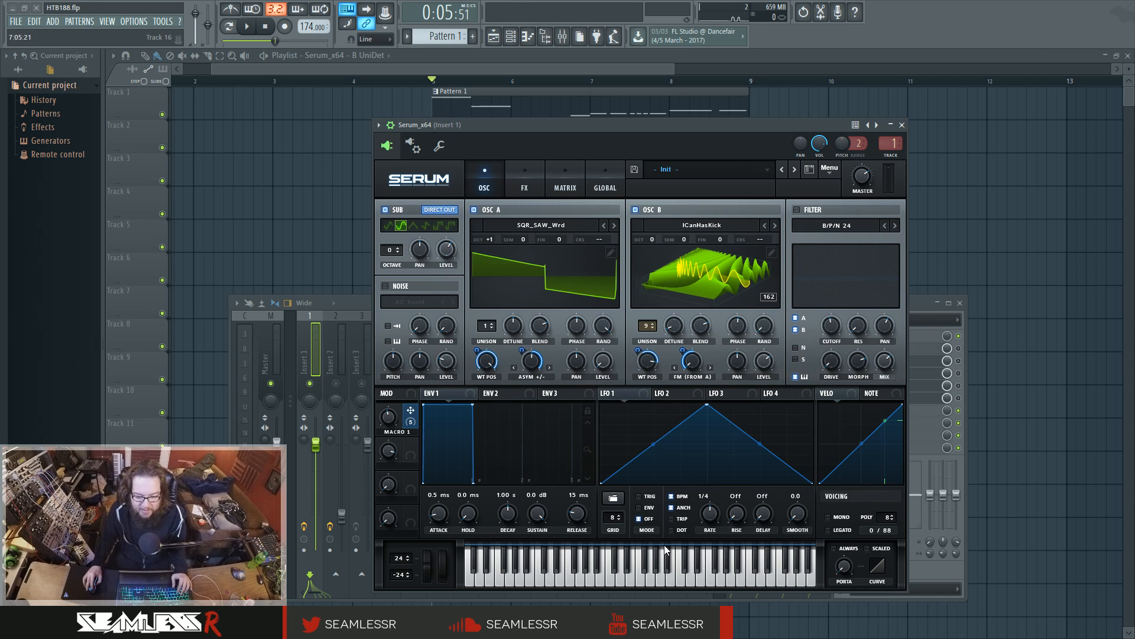
key(space)
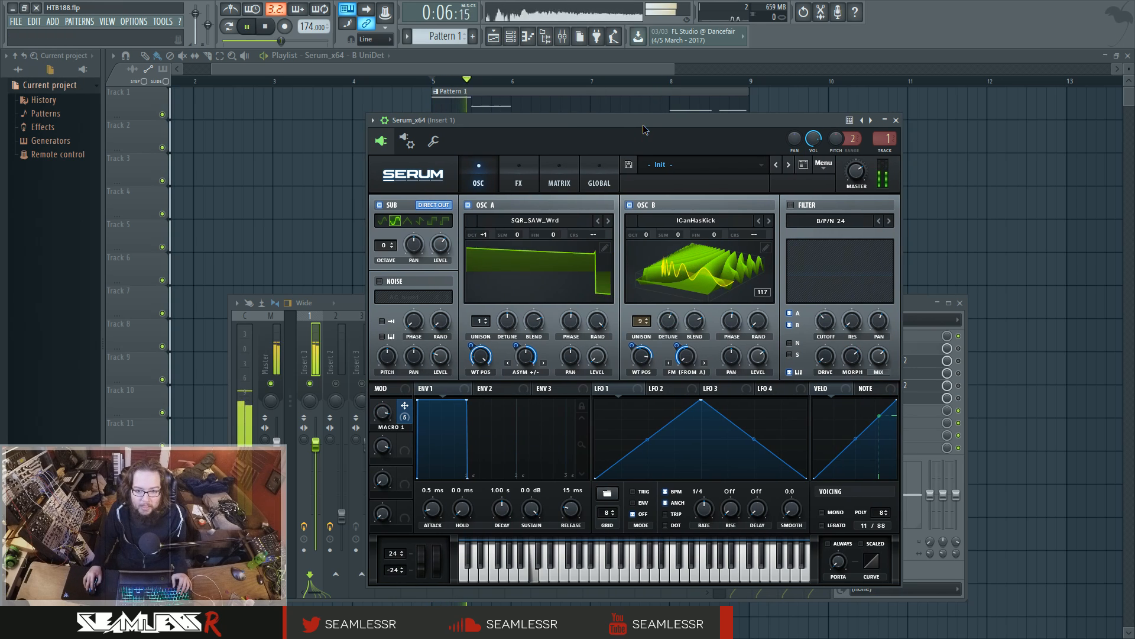
drag(644, 122, 649, 119)
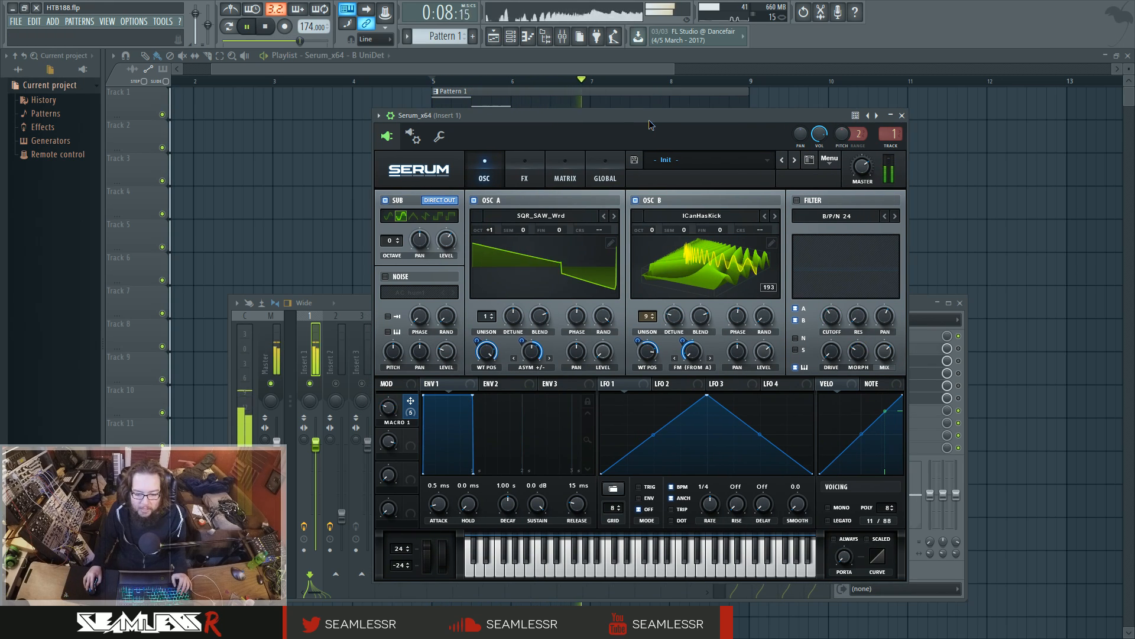
key(space)
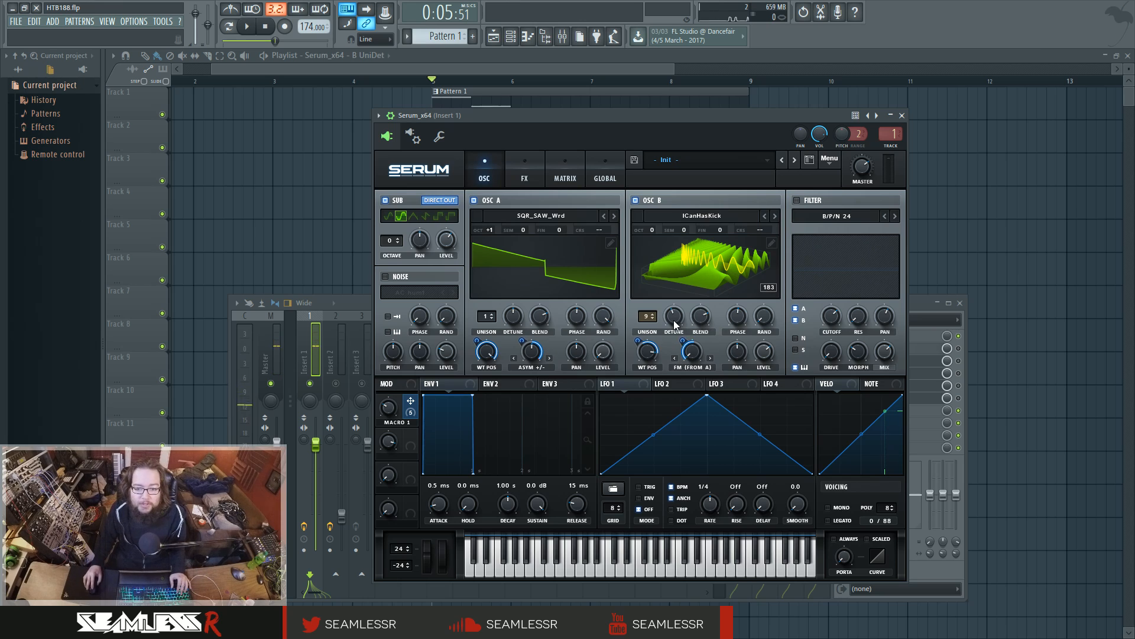
Step: Enlarge the playlist's automation clips and play twice from bar 8 to hear the B UniDet automation
right_click(918, 227)
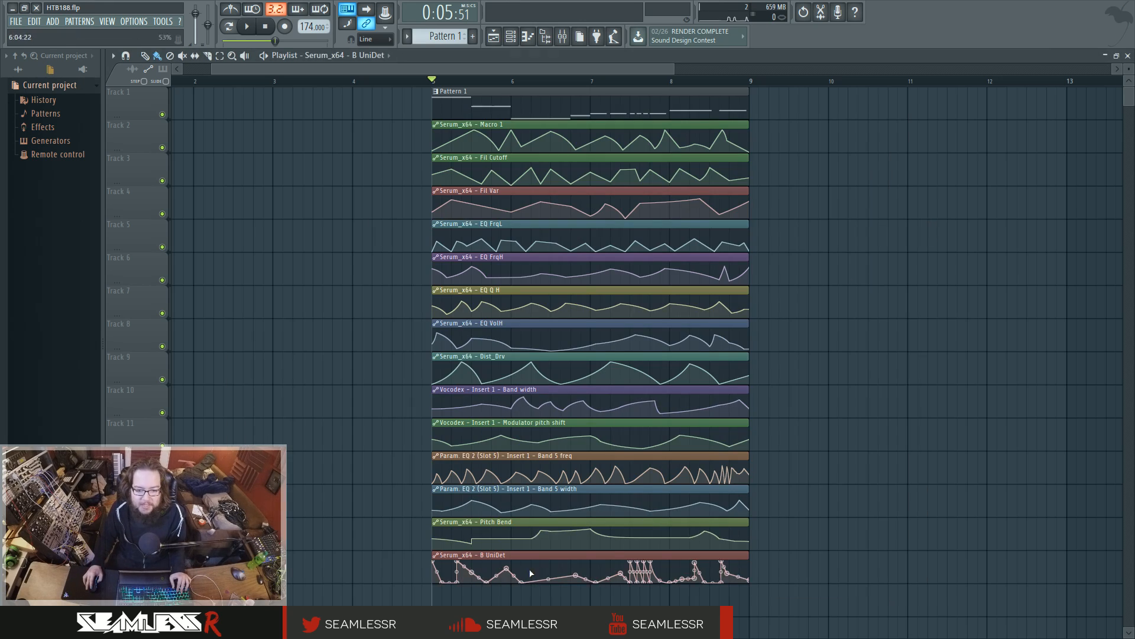
scroll(552, 609, up, 3)
scroll(552, 609, up, 2)
scroll(460, 574, down, 1)
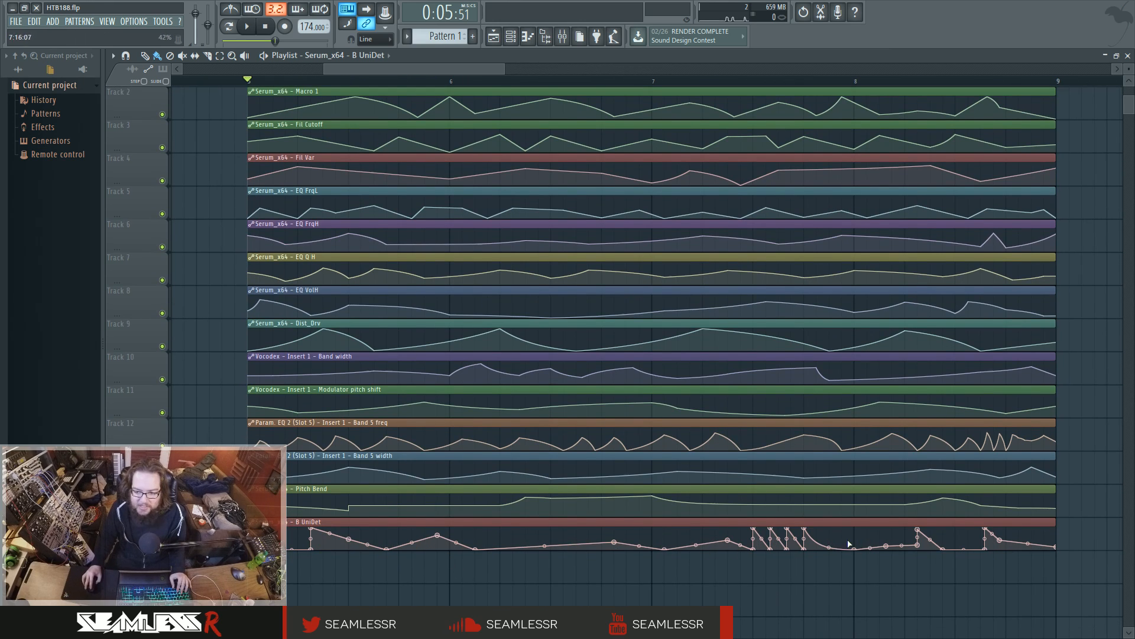
click(854, 81)
key(space)
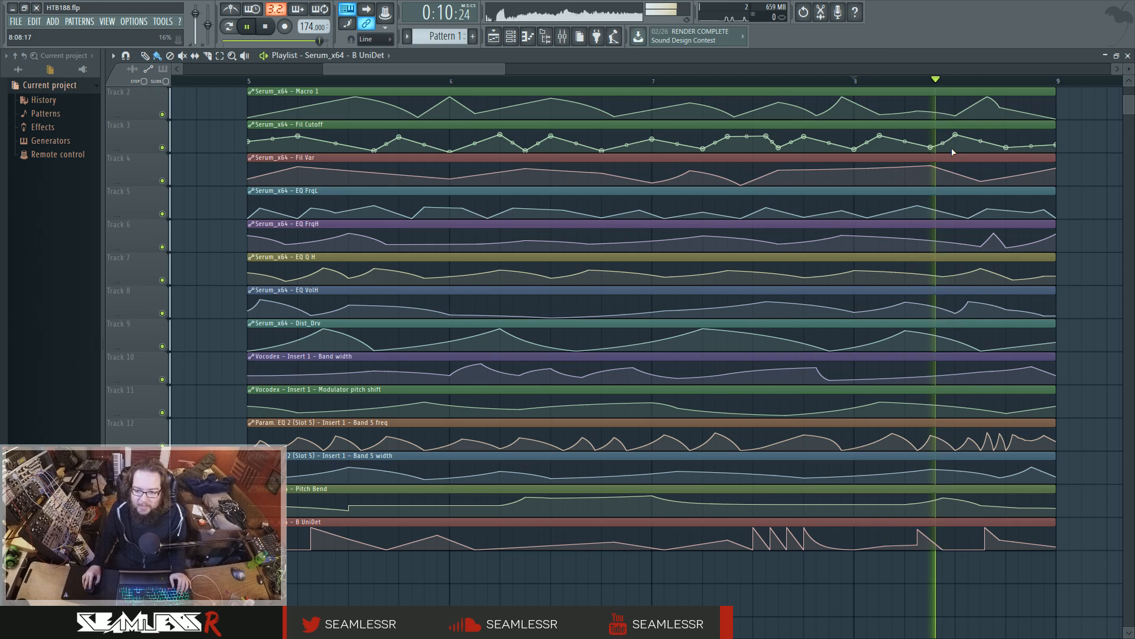
key(space)
mouse_move(914, 520)
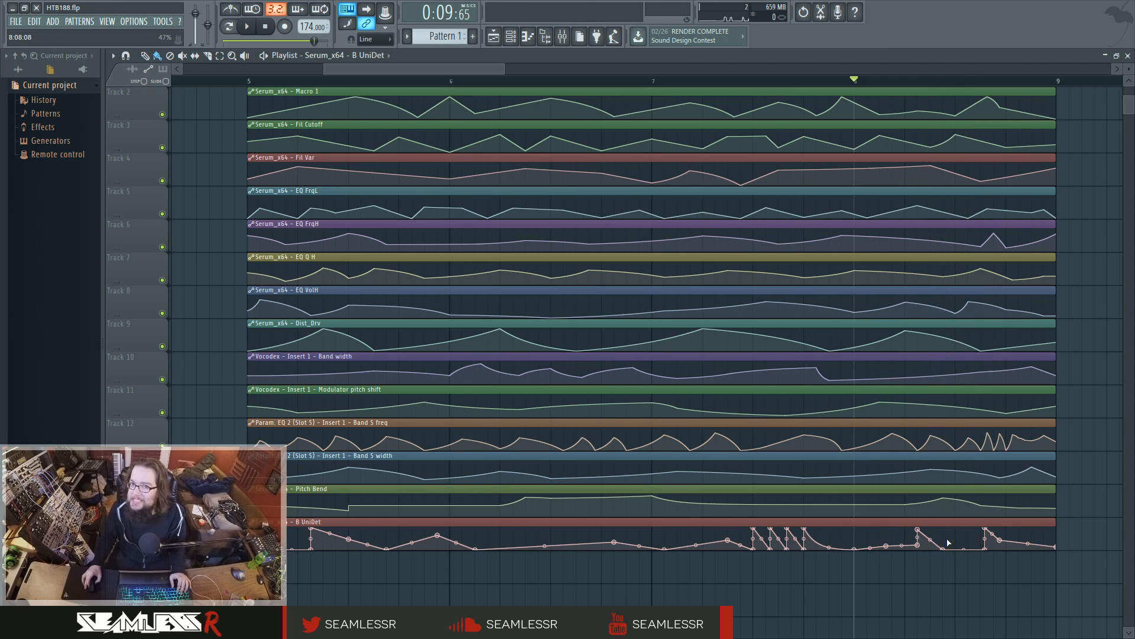
scroll(947, 545, up, 1)
key(space)
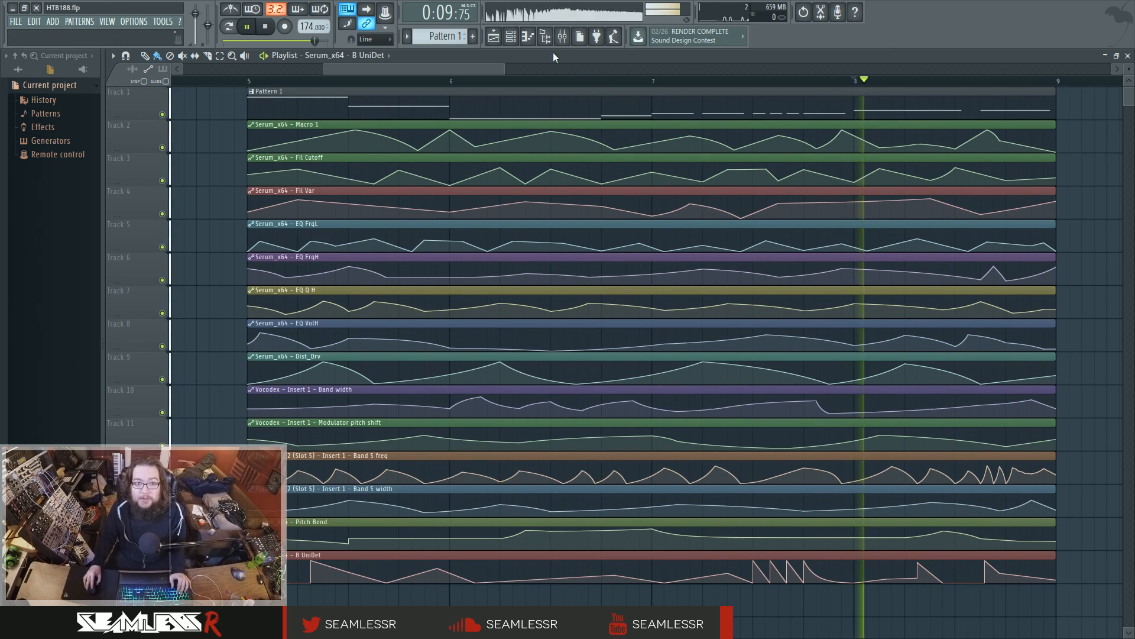
key(space)
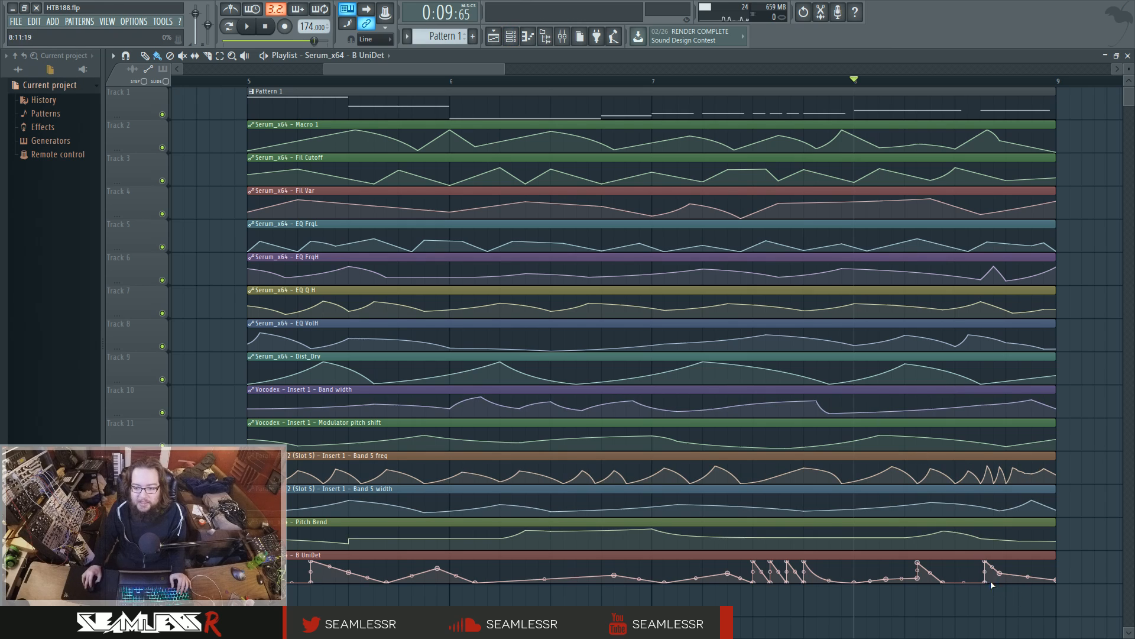
Step: Set the playback position to the last note of Pattern 1 in bar 8 and bring up Serum
click(512, 38)
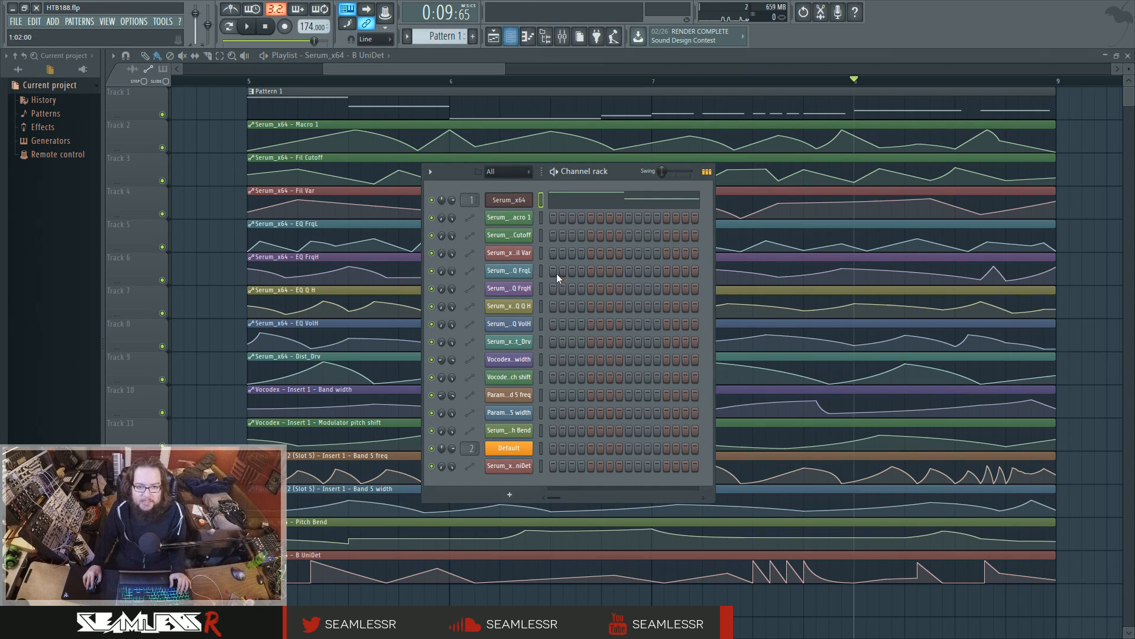
click(512, 202)
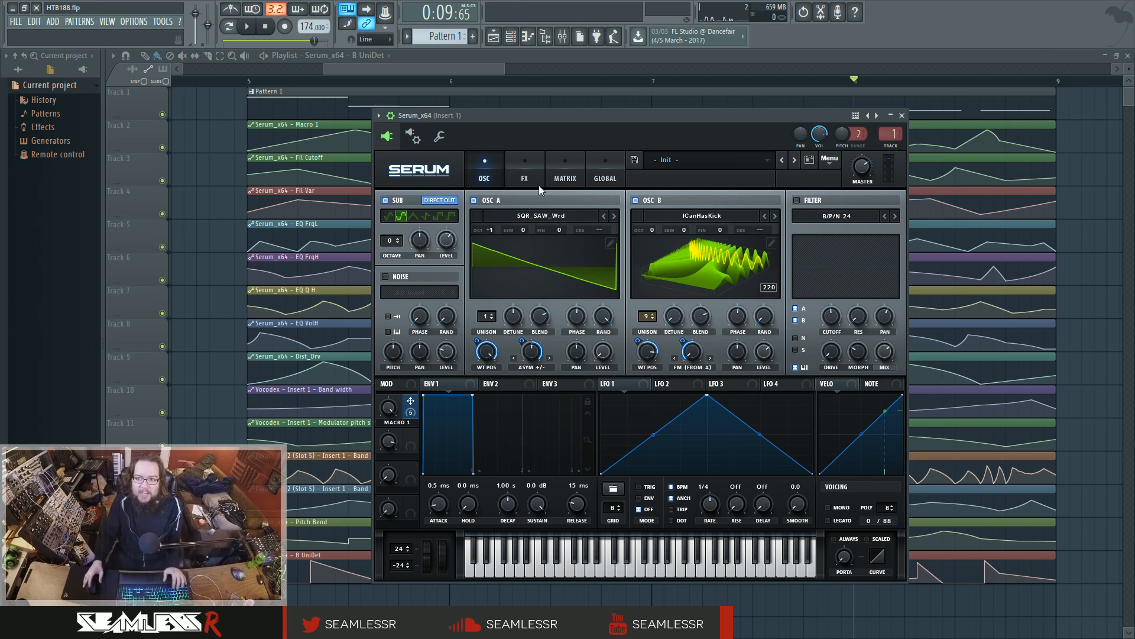
click(992, 90)
click(983, 80)
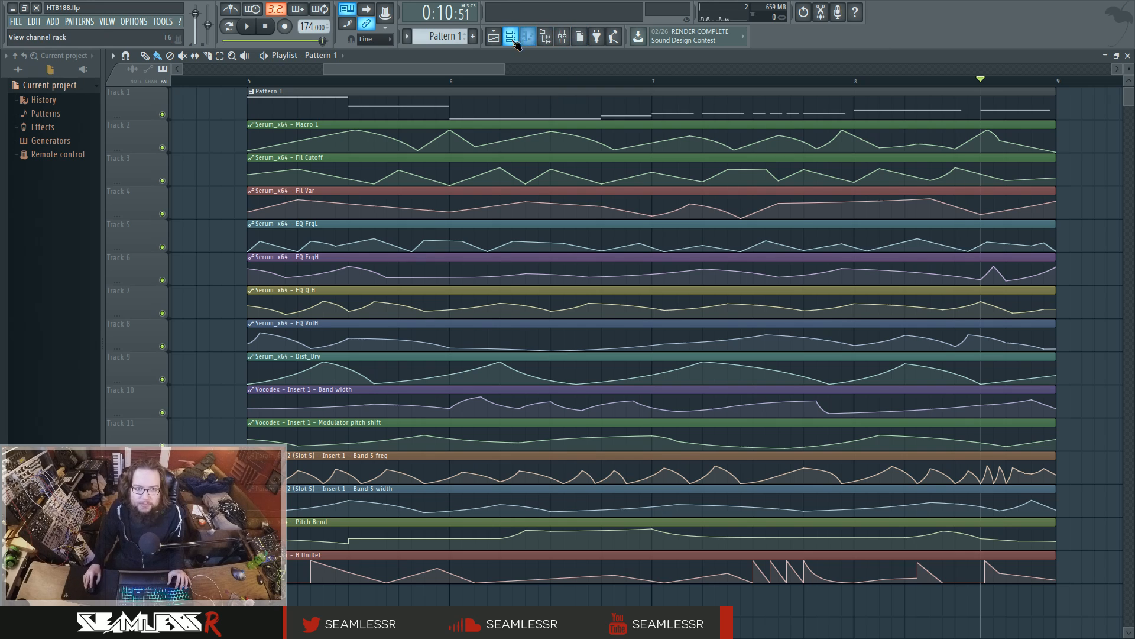
click(515, 43)
click(492, 198)
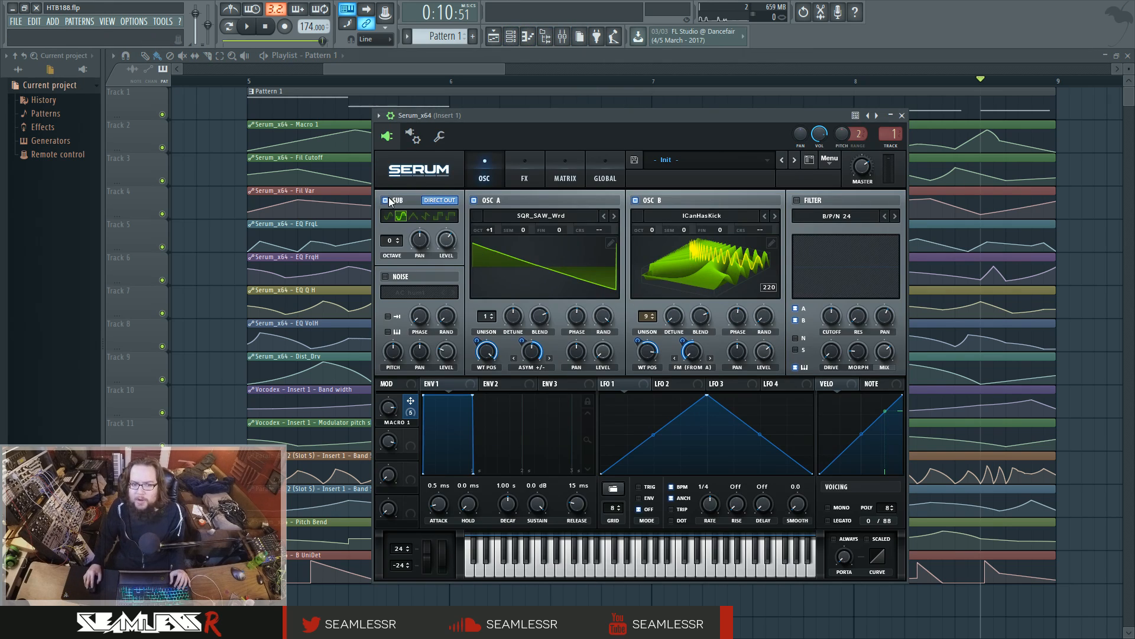
Step: Look over Serum's effects page and the effect chain on mixer track Insert 1, and return to Serum's oscillators
click(524, 172)
click(484, 172)
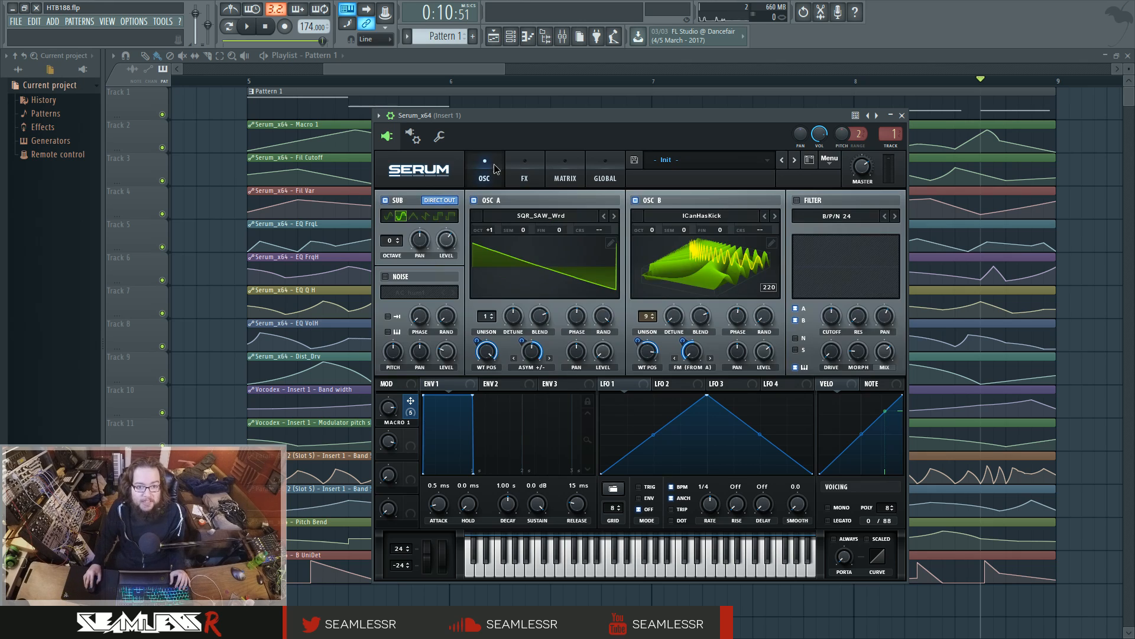
double_click(891, 134)
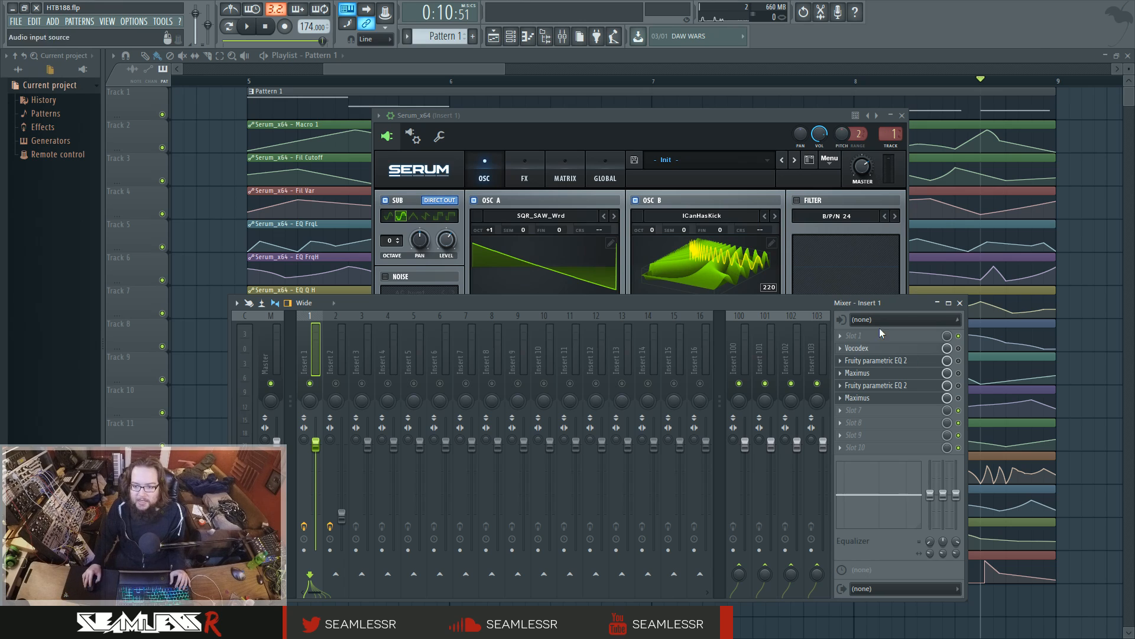
click(660, 121)
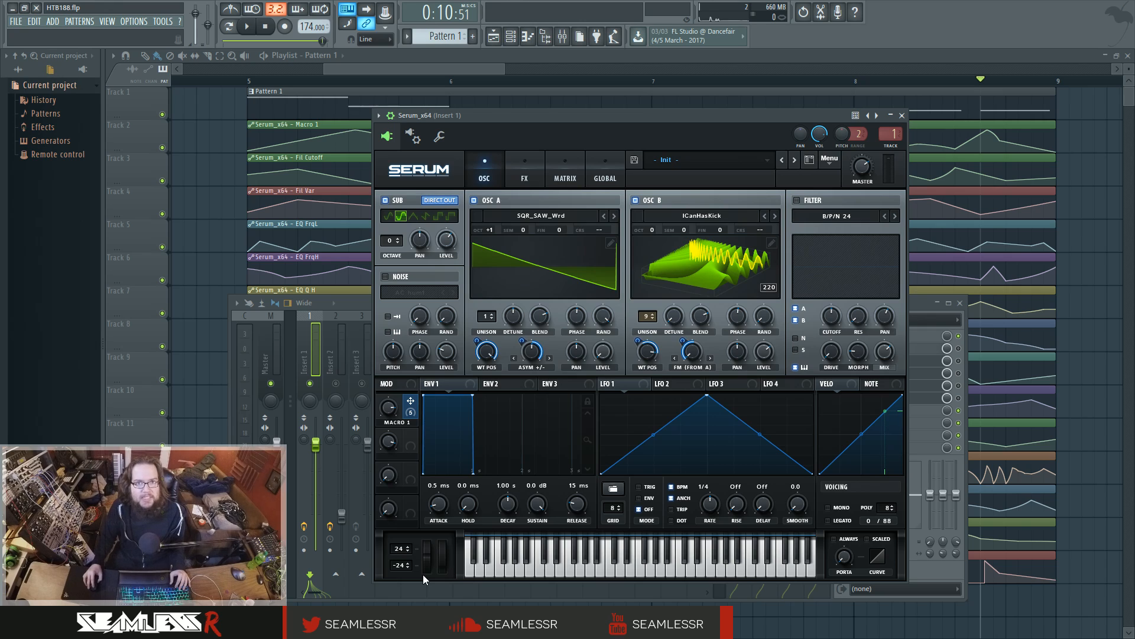
drag(569, 115, 558, 118)
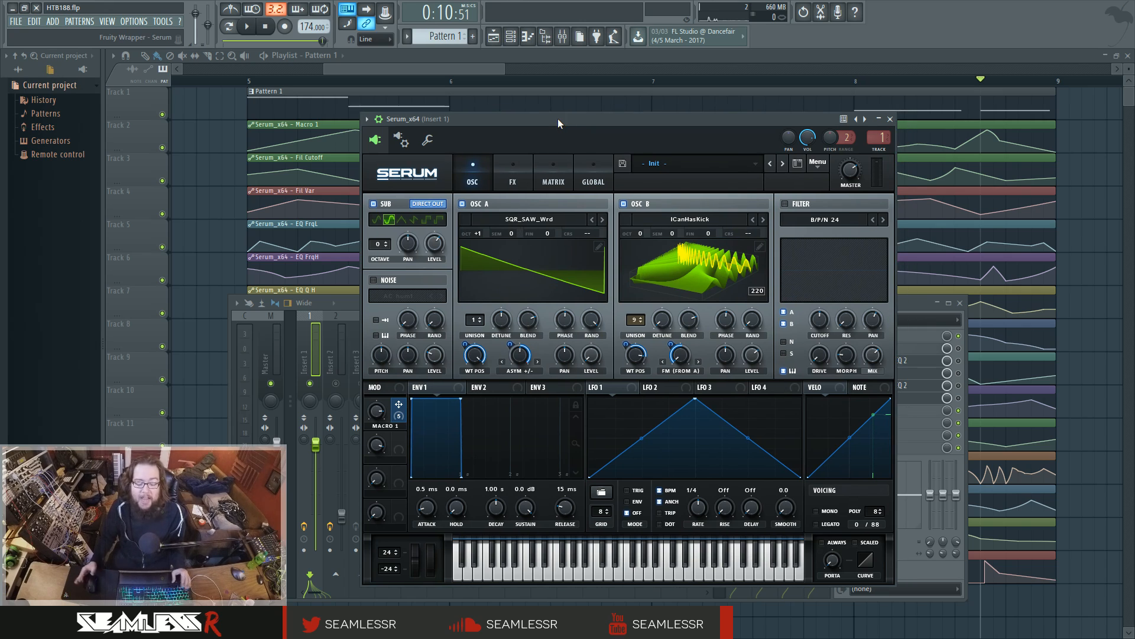
click(891, 119)
click(515, 201)
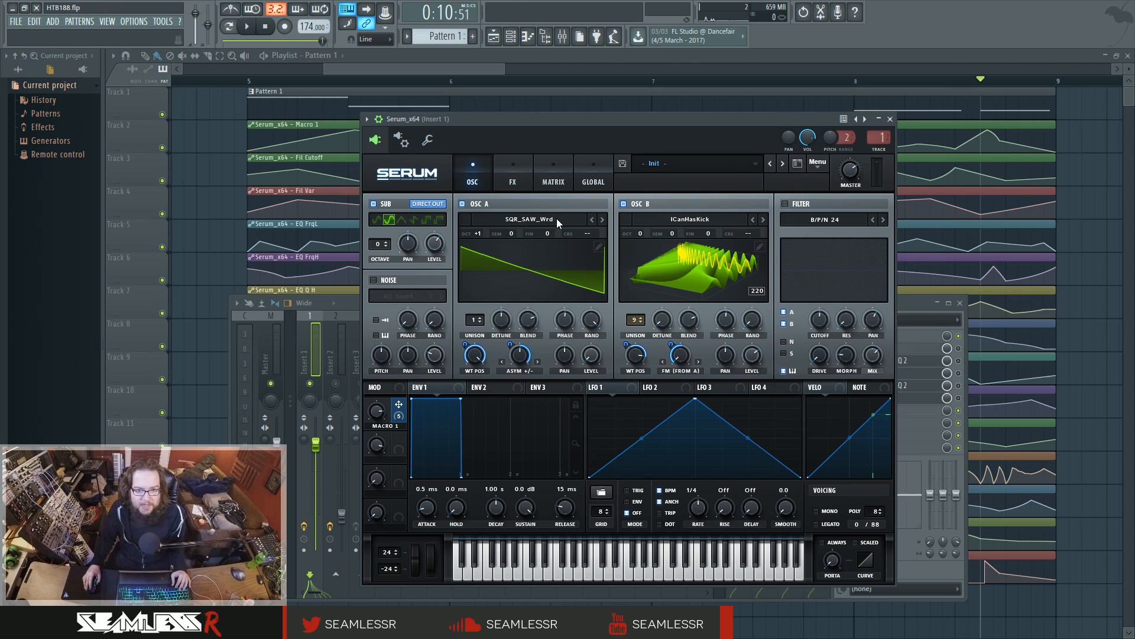
Step: Switch on Serum's X-Shaper distortion and play the arrangement from bar 5 to hear it on the raw oscillators
click(513, 177)
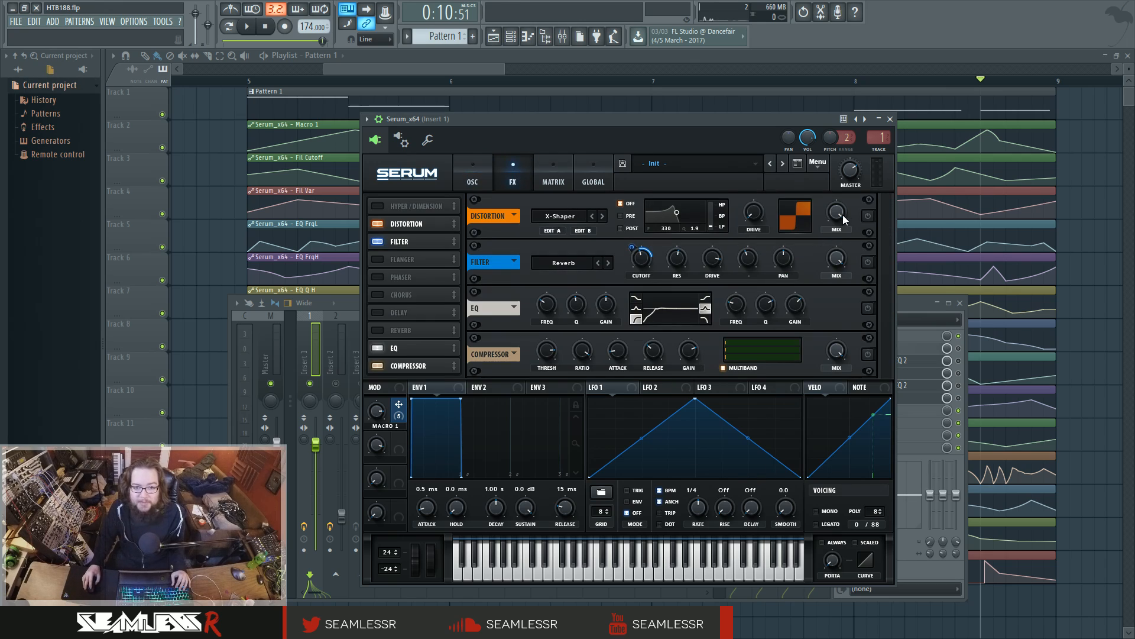
key(space)
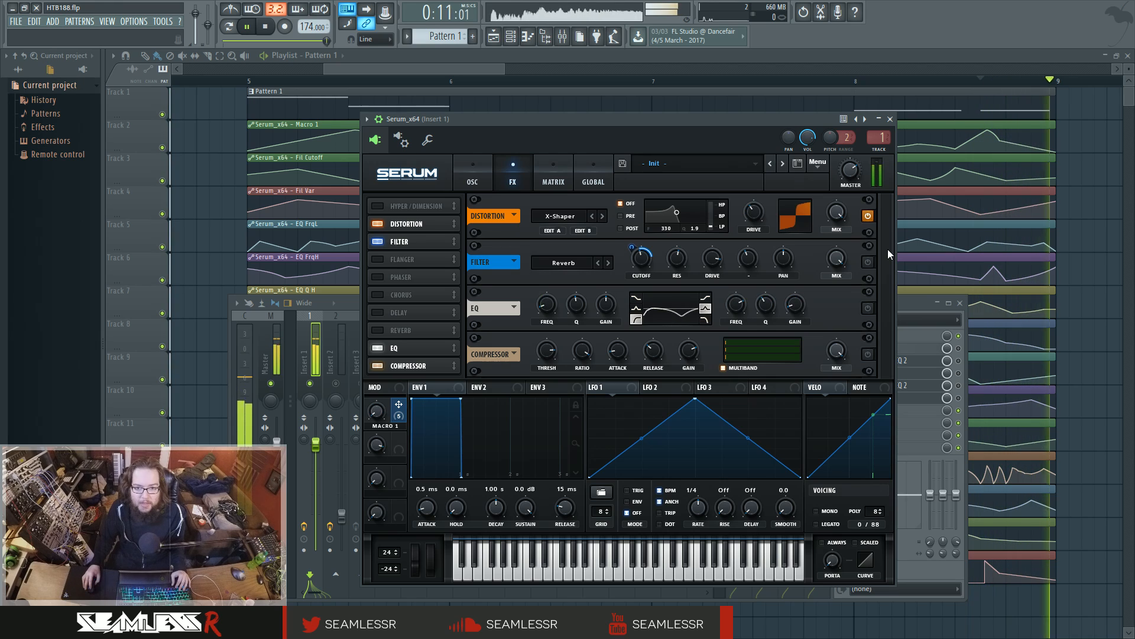
click(251, 82)
click(510, 36)
click(508, 200)
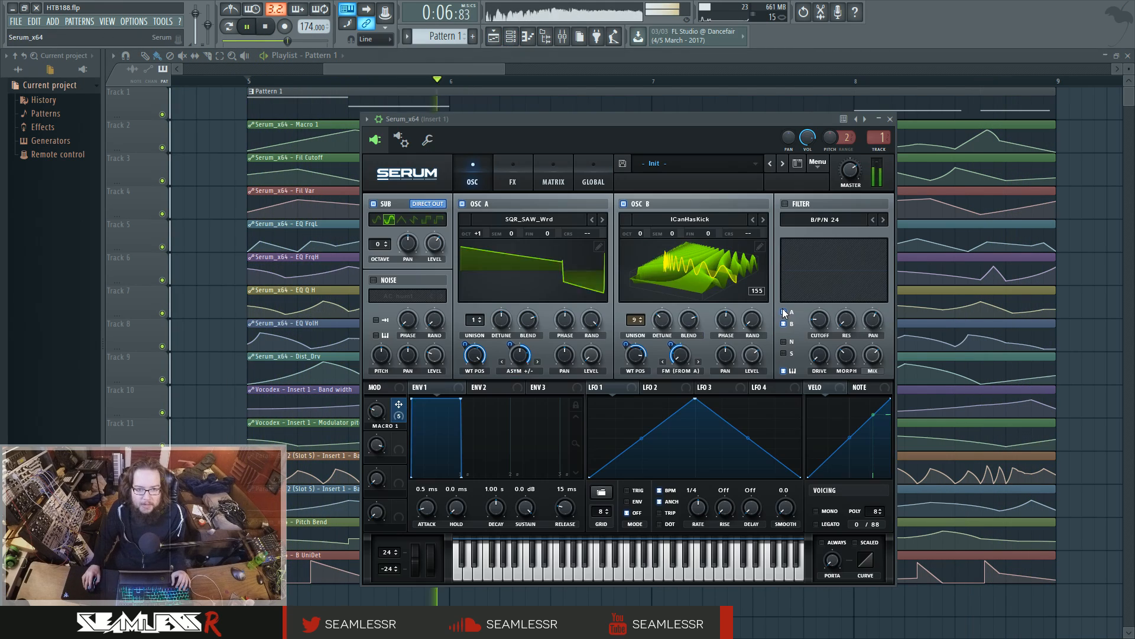
drag(637, 116, 570, 122)
click(495, 172)
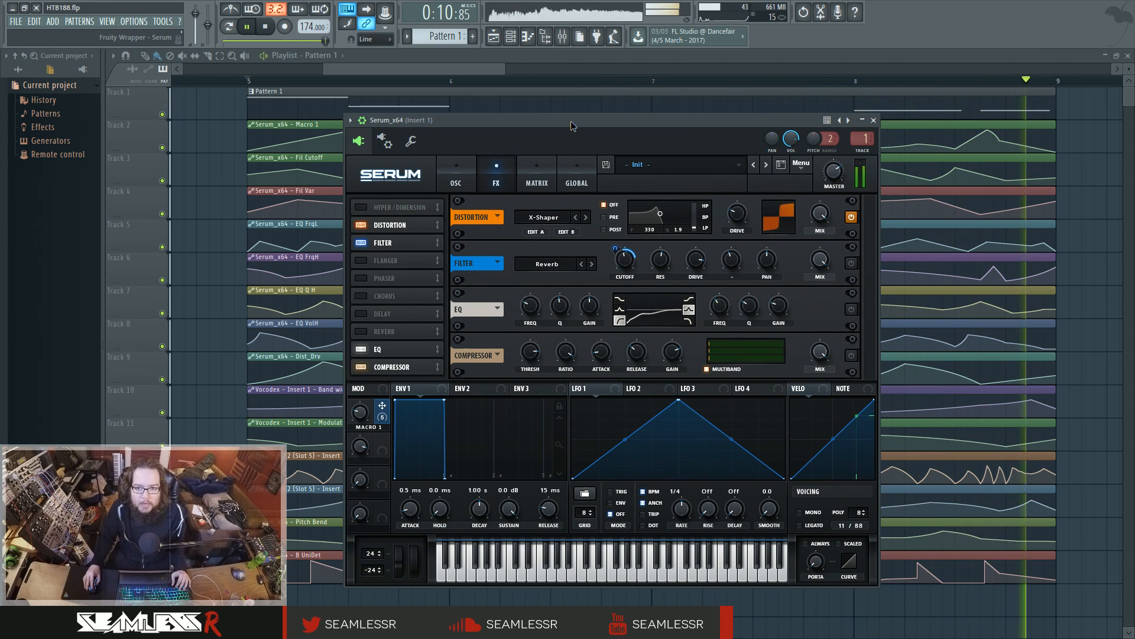
key(space)
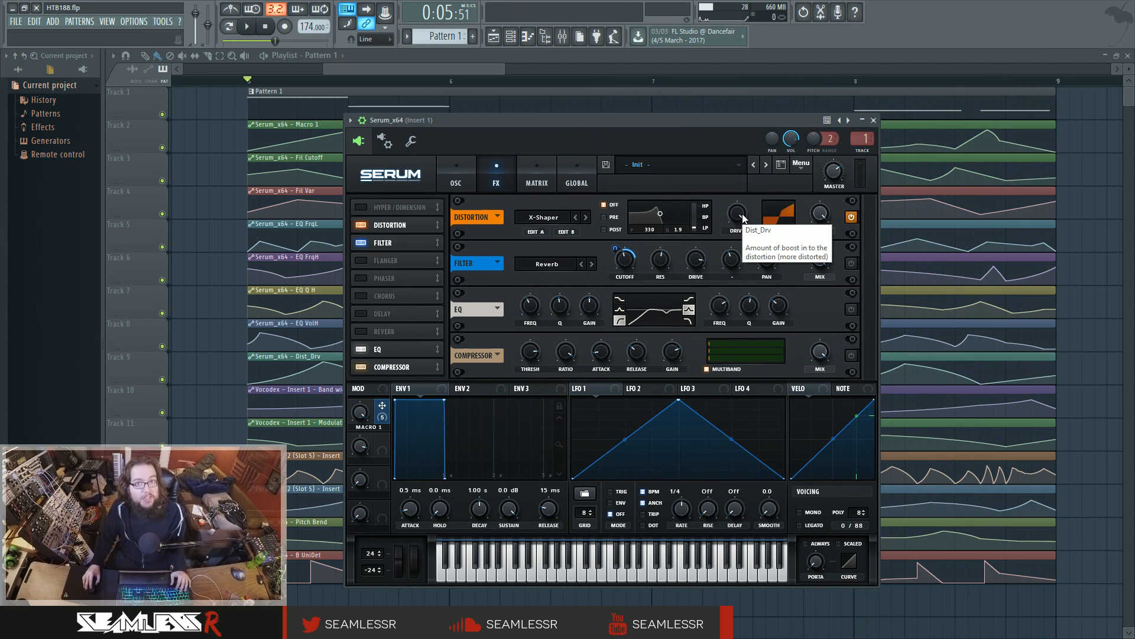
Step: Examine the X-Shaper distortion's Shaper A and Shaper B curves and turn its drive up to 100%
click(543, 230)
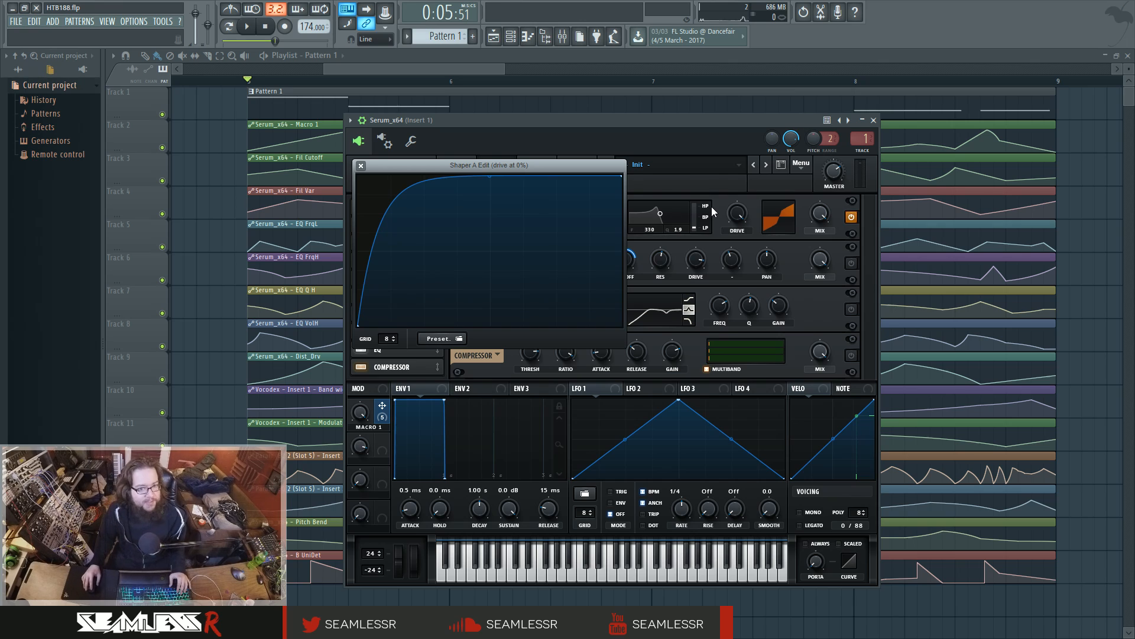
click(362, 166)
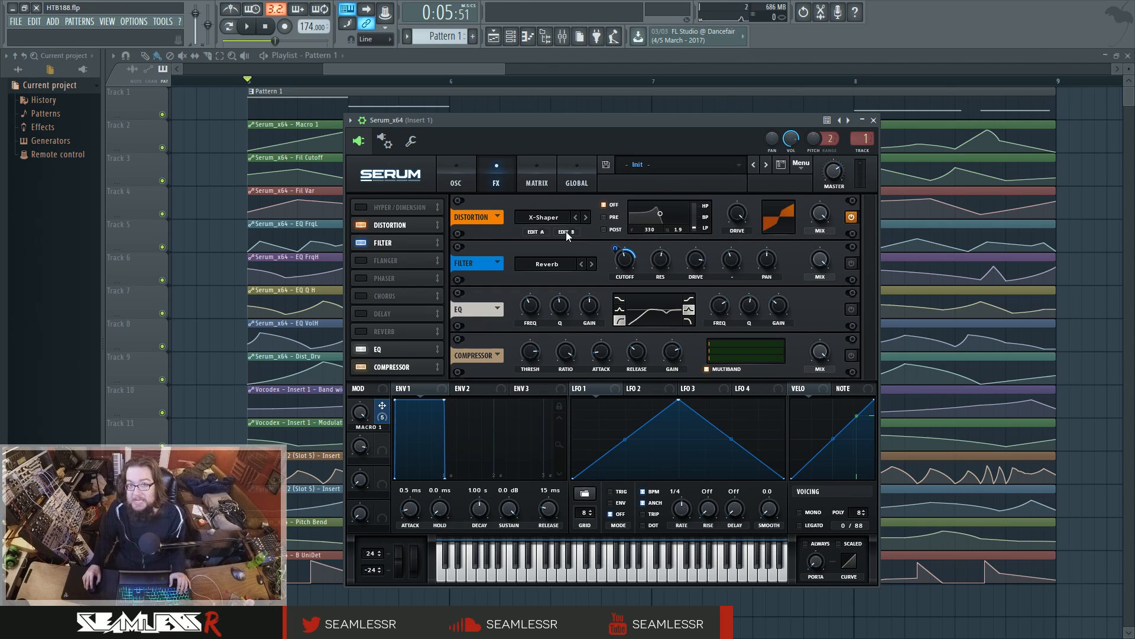
drag(737, 214, 786, 5)
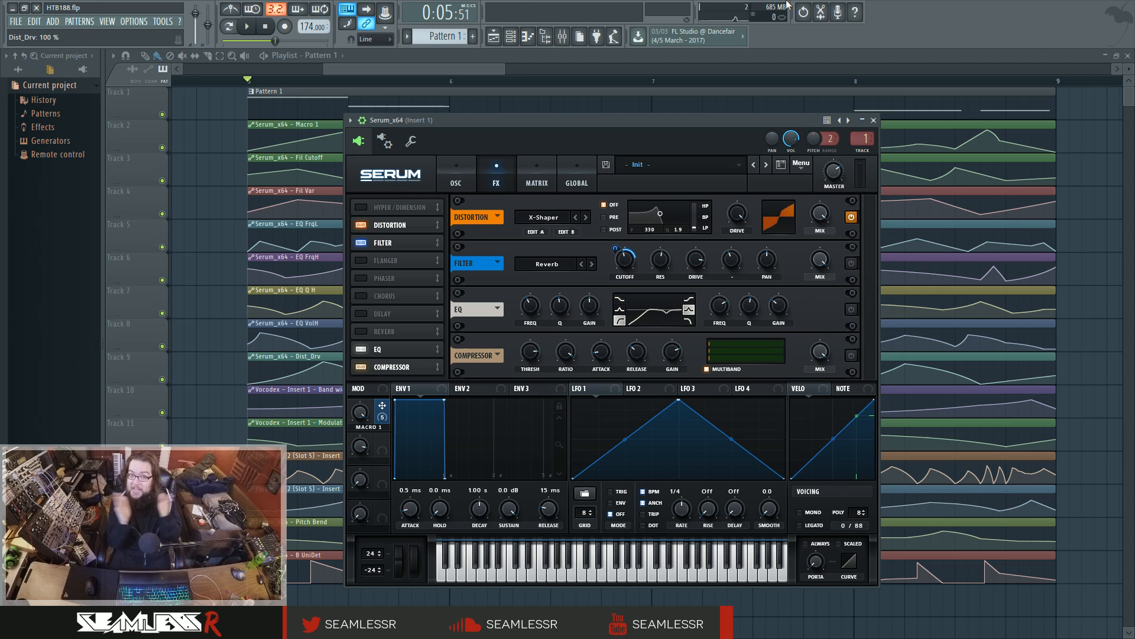
click(536, 232)
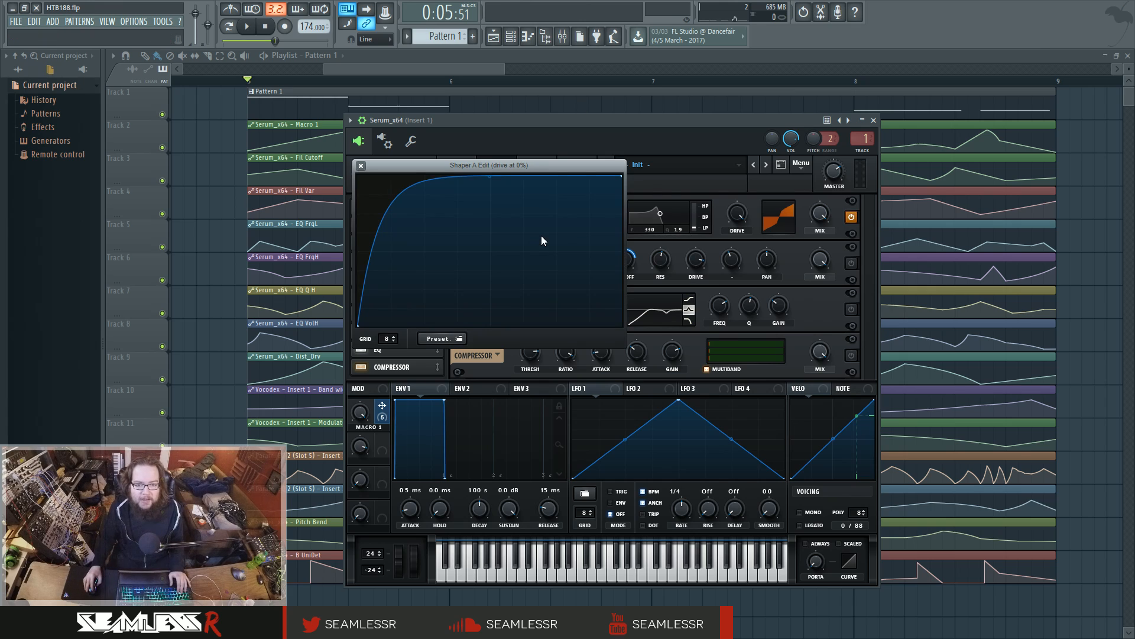
click(361, 166)
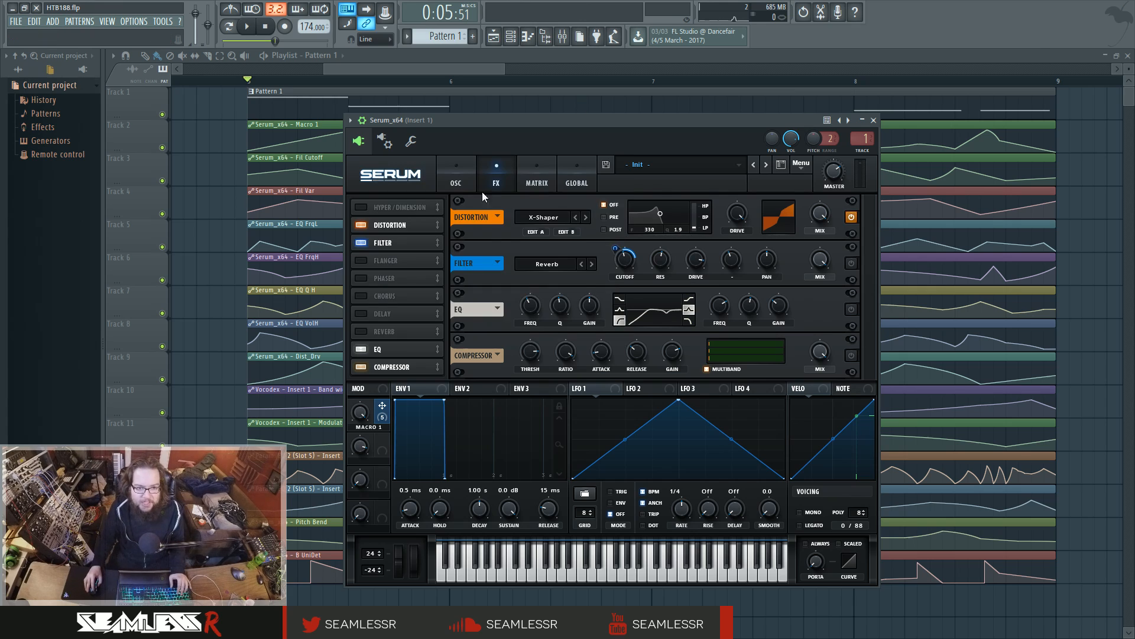
click(566, 232)
click(361, 166)
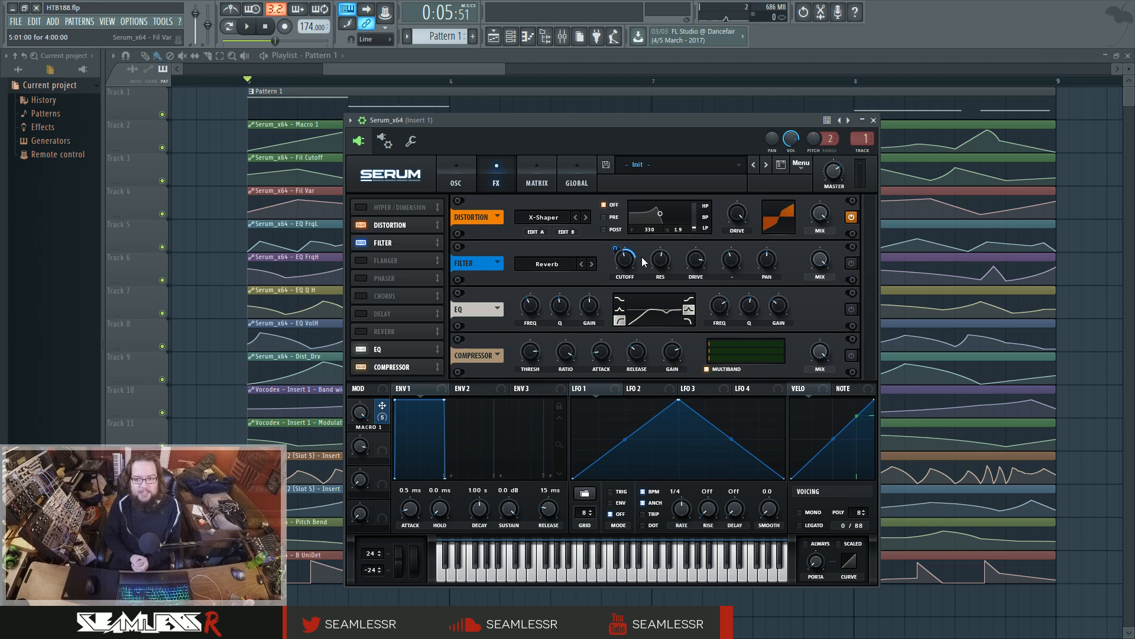
Step: Switch on Serum's Reverb filter effect and set the master volume to 30% while playing the arrangement
click(852, 264)
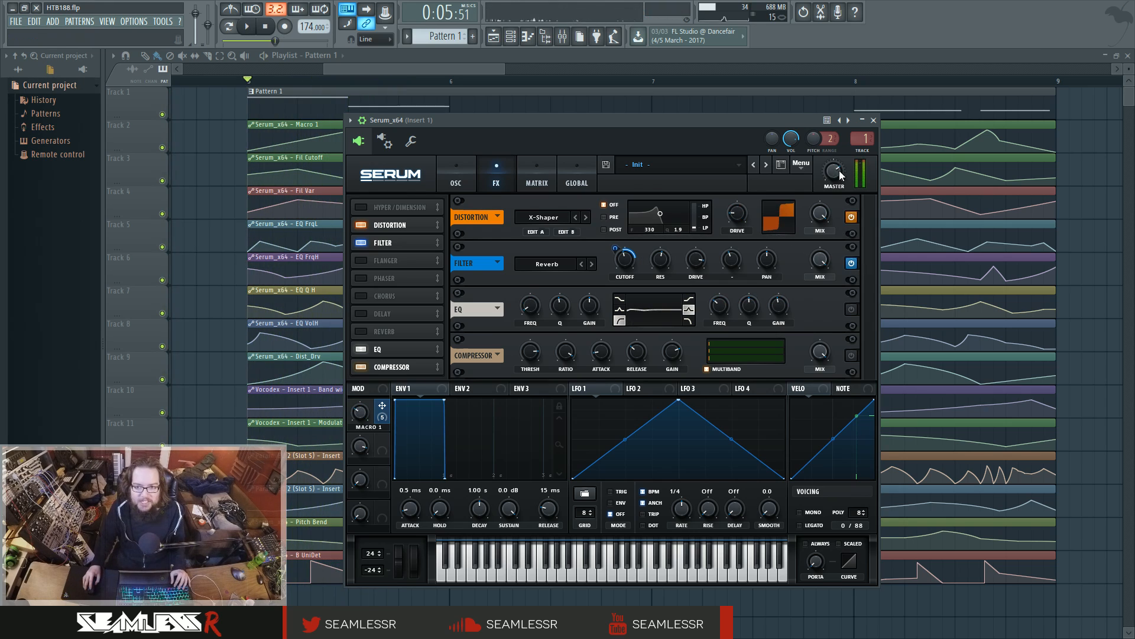
drag(841, 175, 831, 162)
key(space)
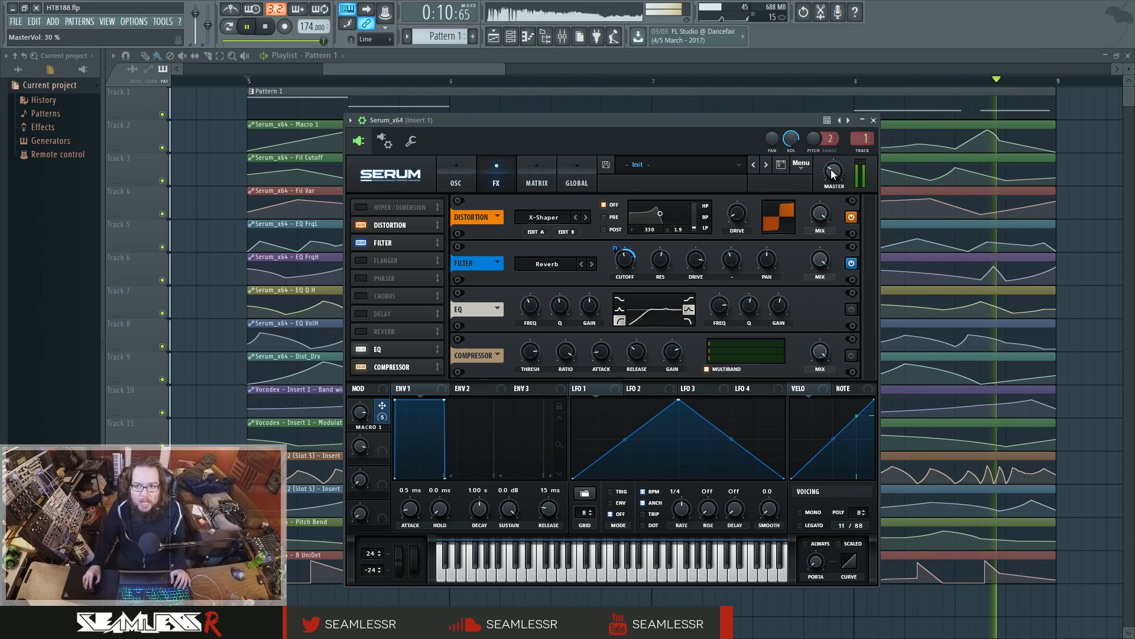
Step: Bypass and re-enable the Reverb filter effect, restarting playback to compare the sound with and without it
click(851, 263)
click(851, 264)
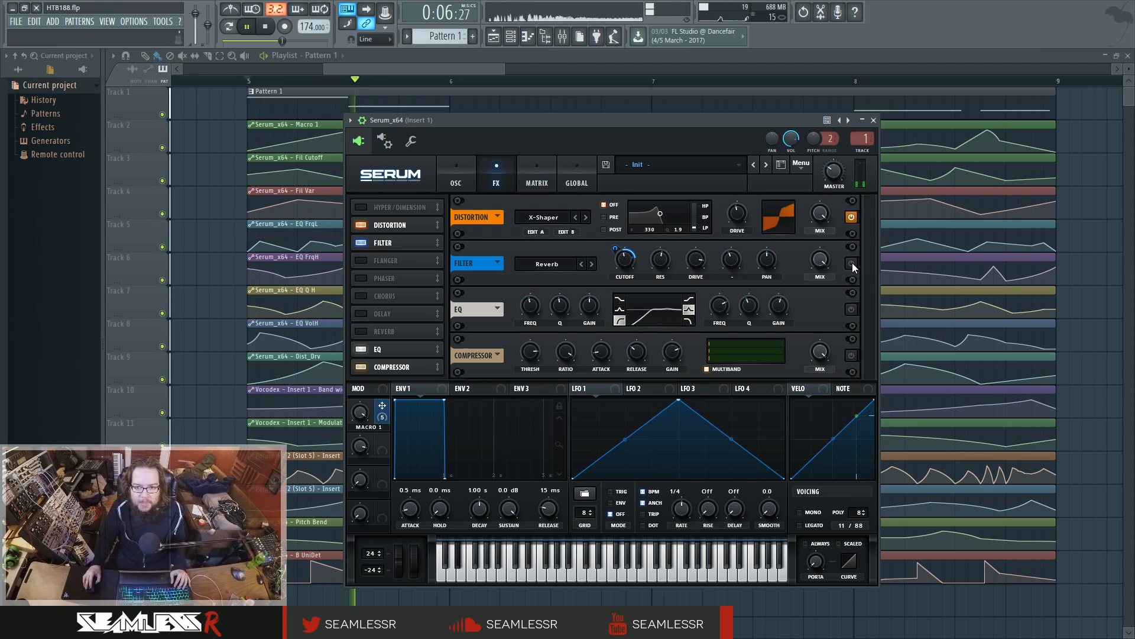
key(space)
key(space)
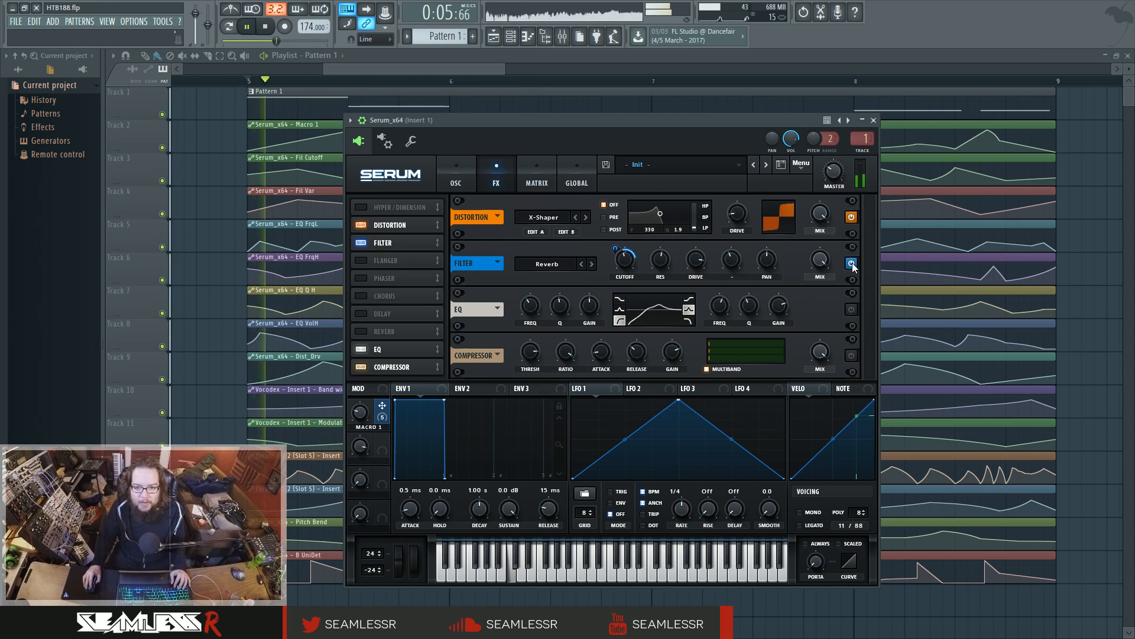
Step: Stop playback and look over Serum's oscillators, moving the plugin window slightly before returning to its effects
key(space)
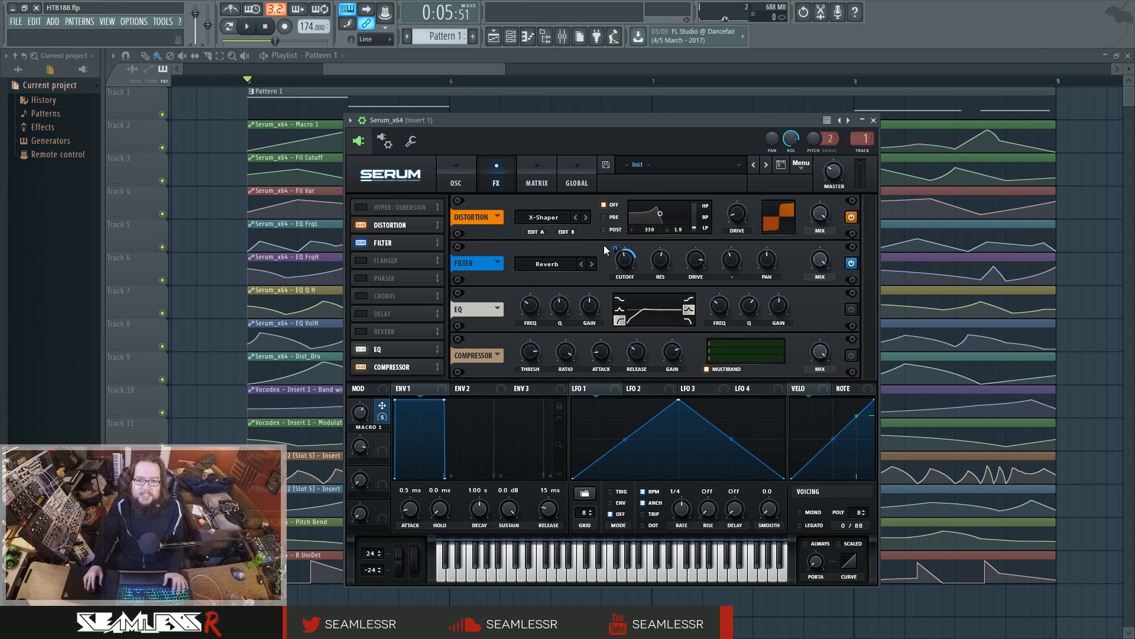
mouse_move(629, 249)
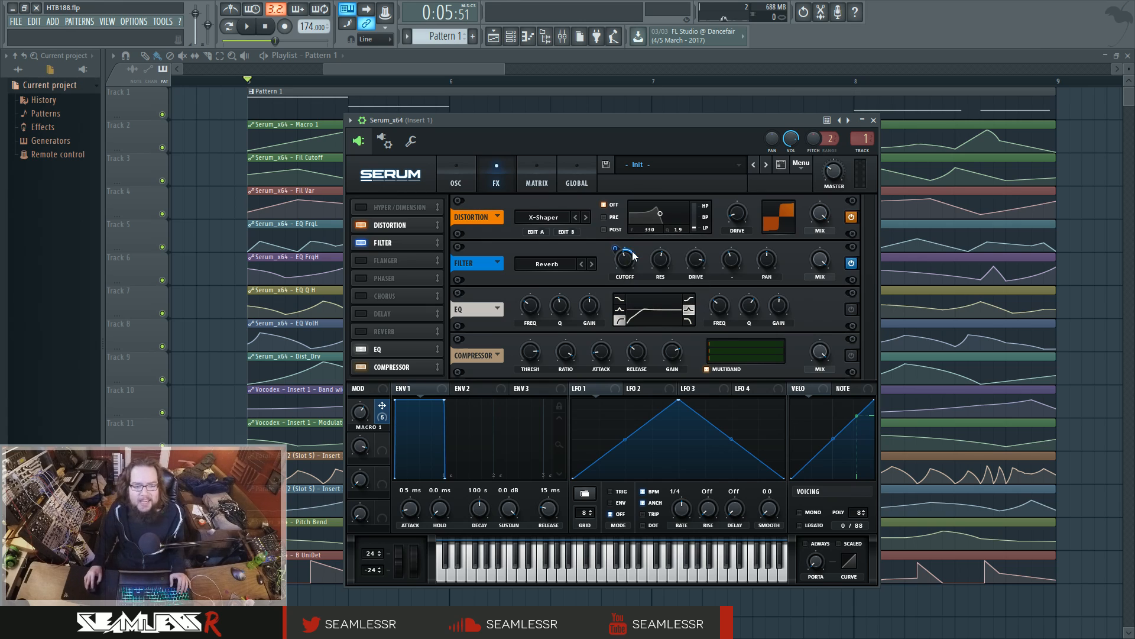
click(464, 182)
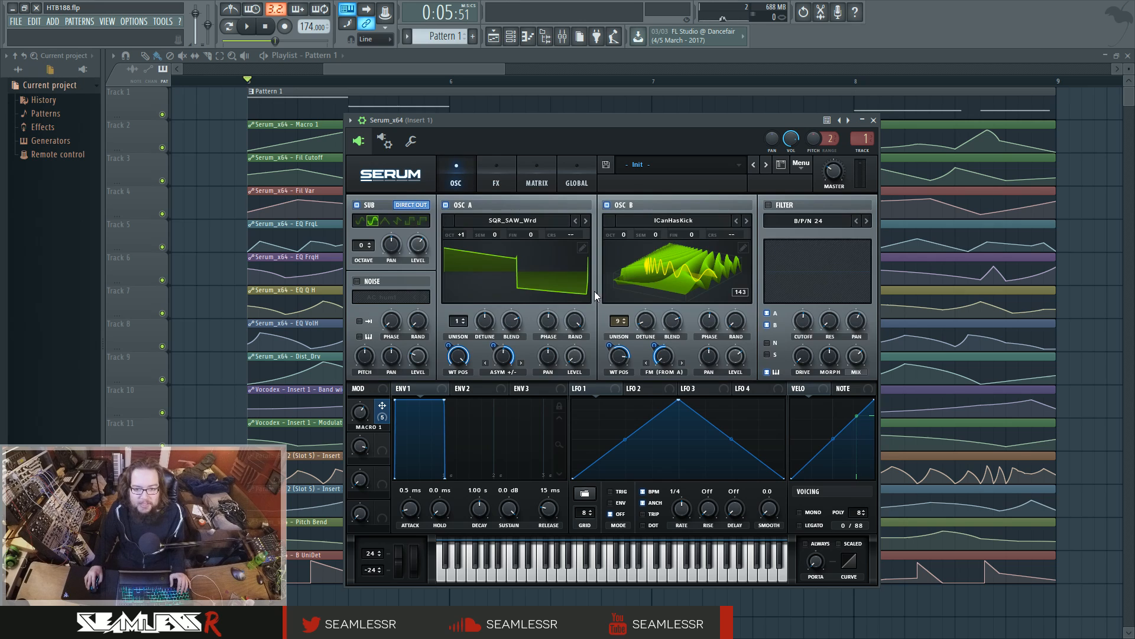
mouse_move(591, 116)
mouse_down()
mouse_move(629, 181)
mouse_move(609, 116)
mouse_up()
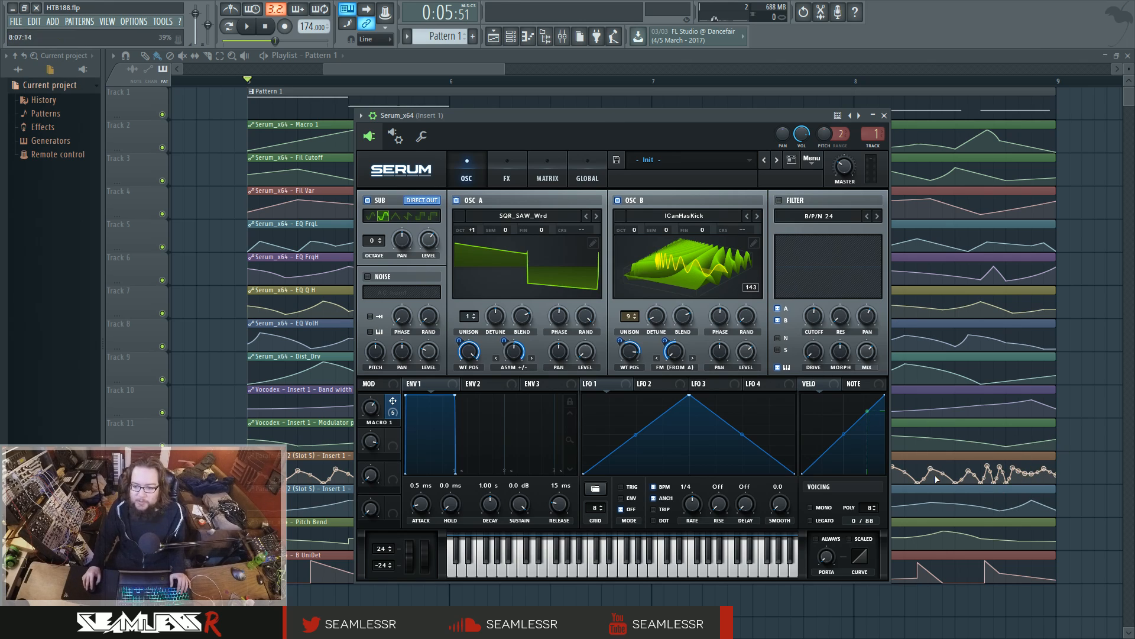
click(497, 175)
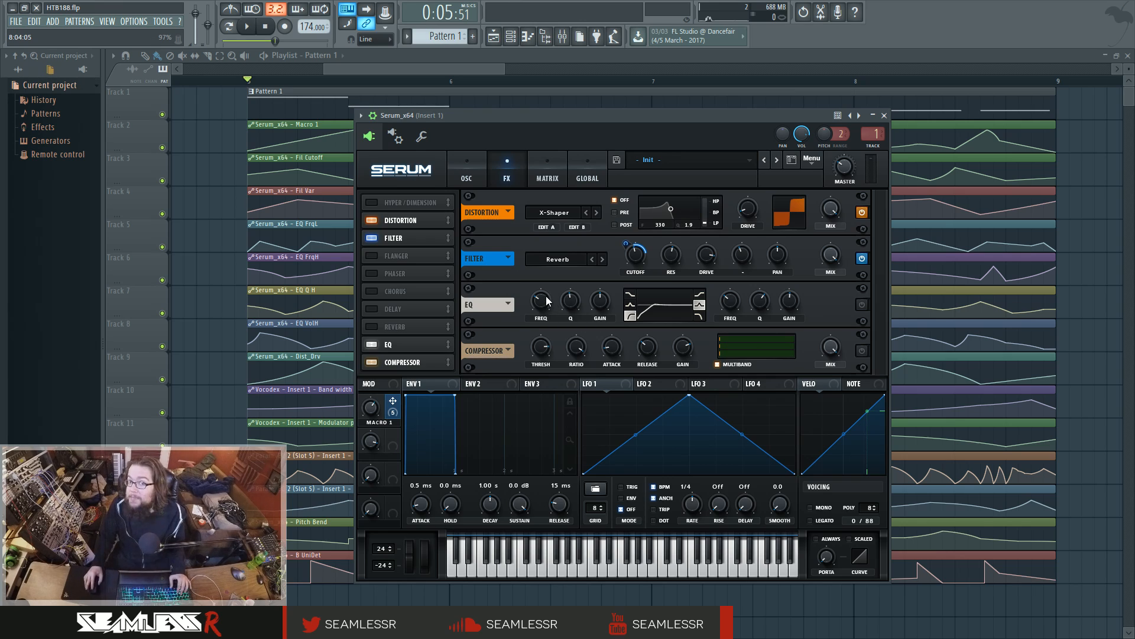
Step: Switch on Serum's EQ and play the arrangement from bar 5 several times to hear its automated bands
right_click(636, 249)
click(648, 251)
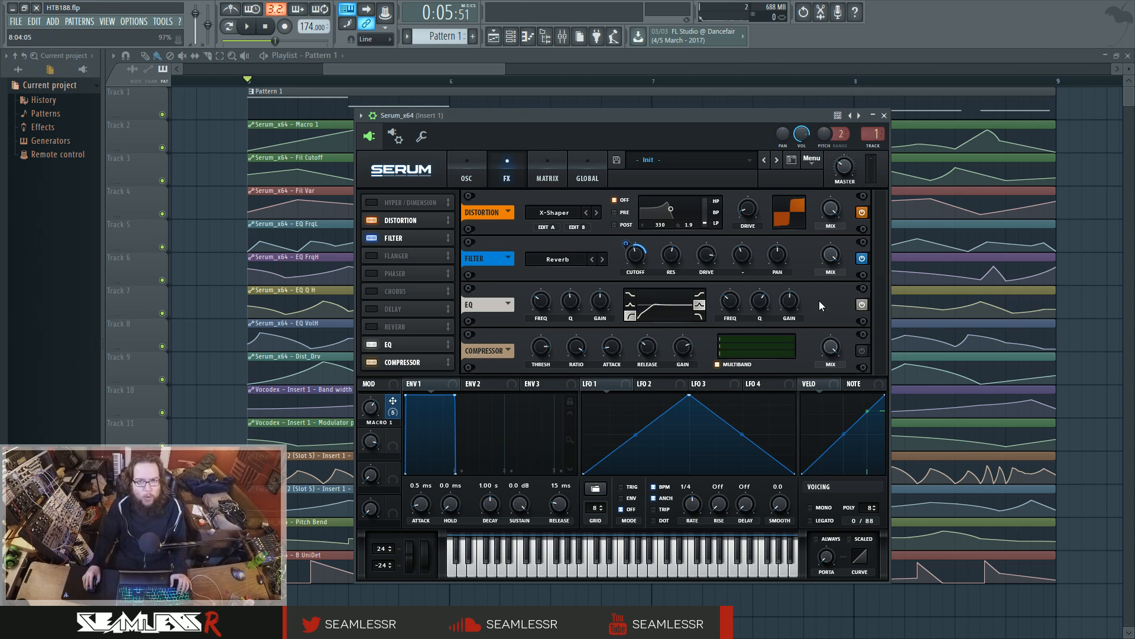
key(space)
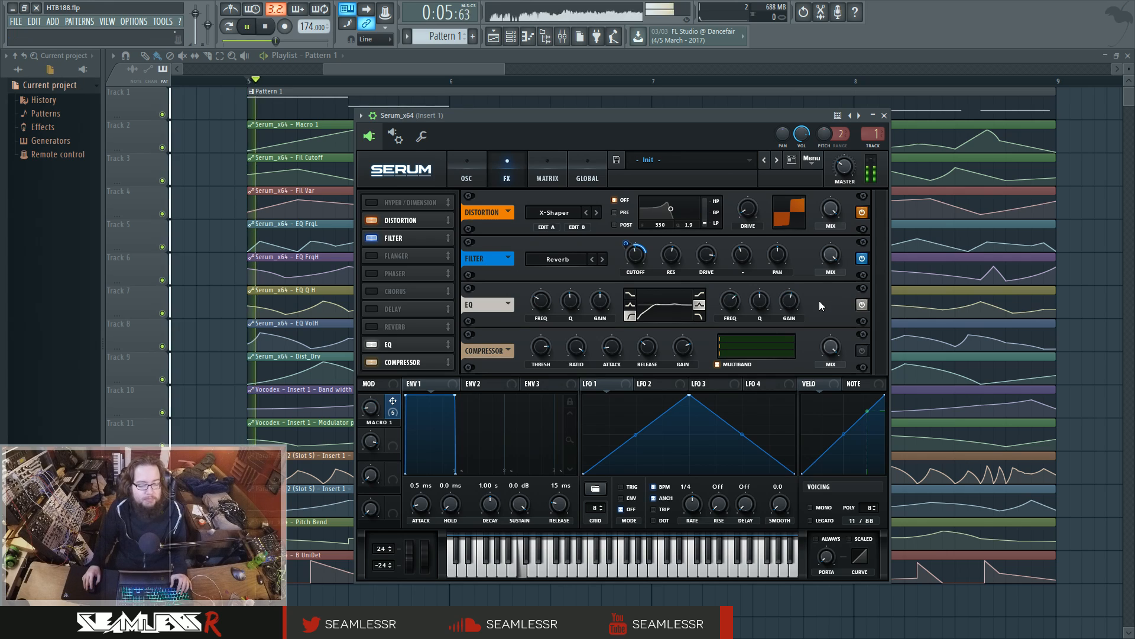
key(space)
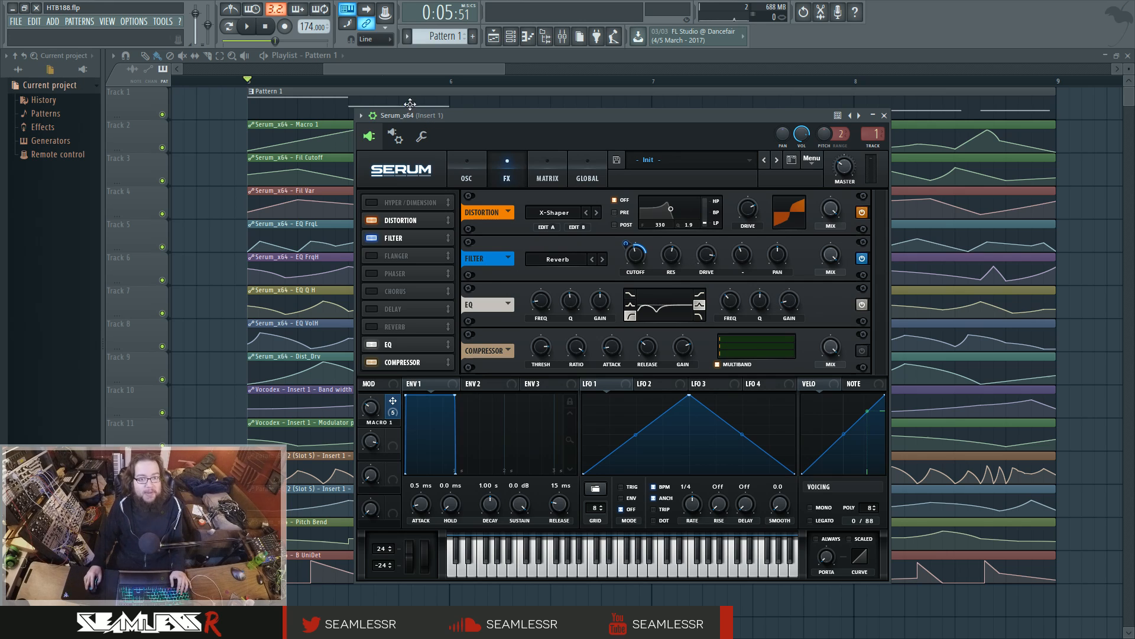
click(248, 26)
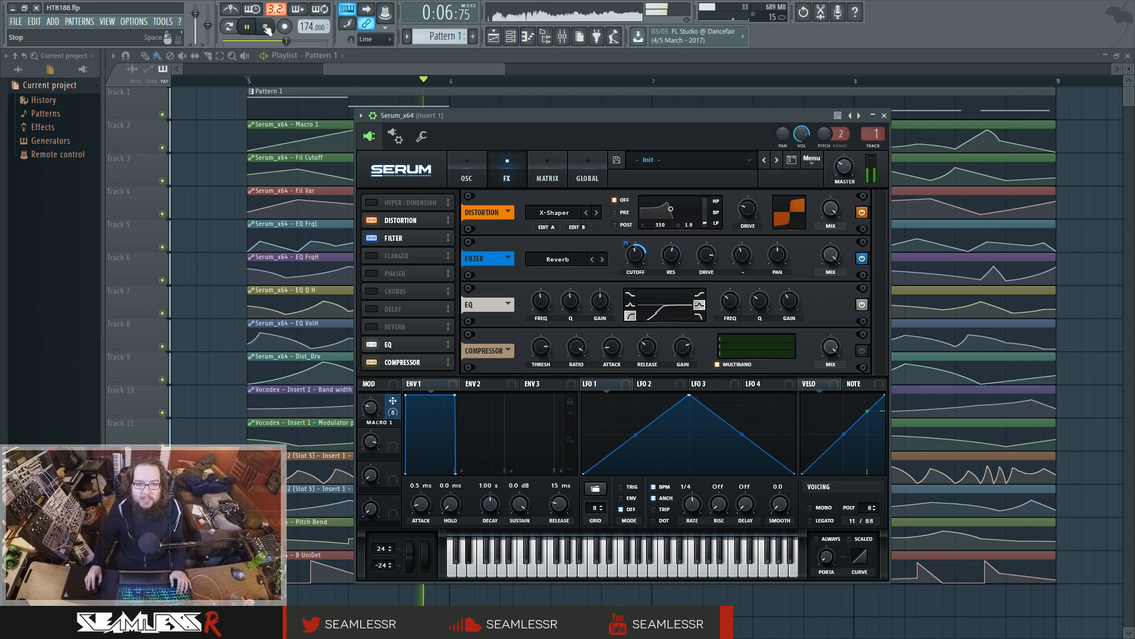
key(space)
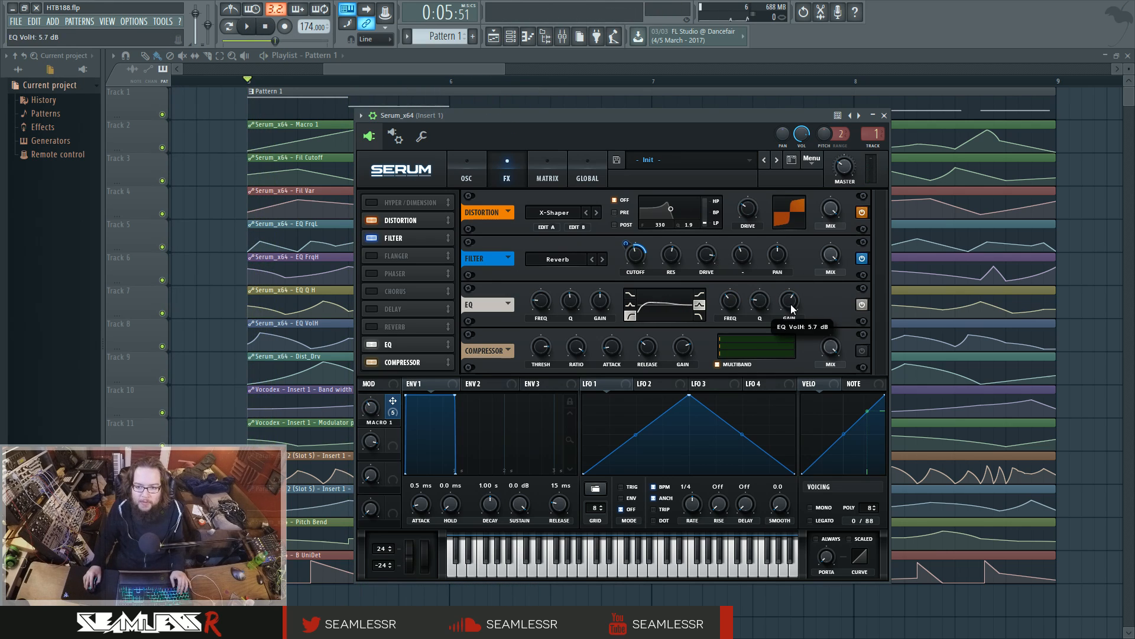
key(space)
key(space)
key(space)
key(space)
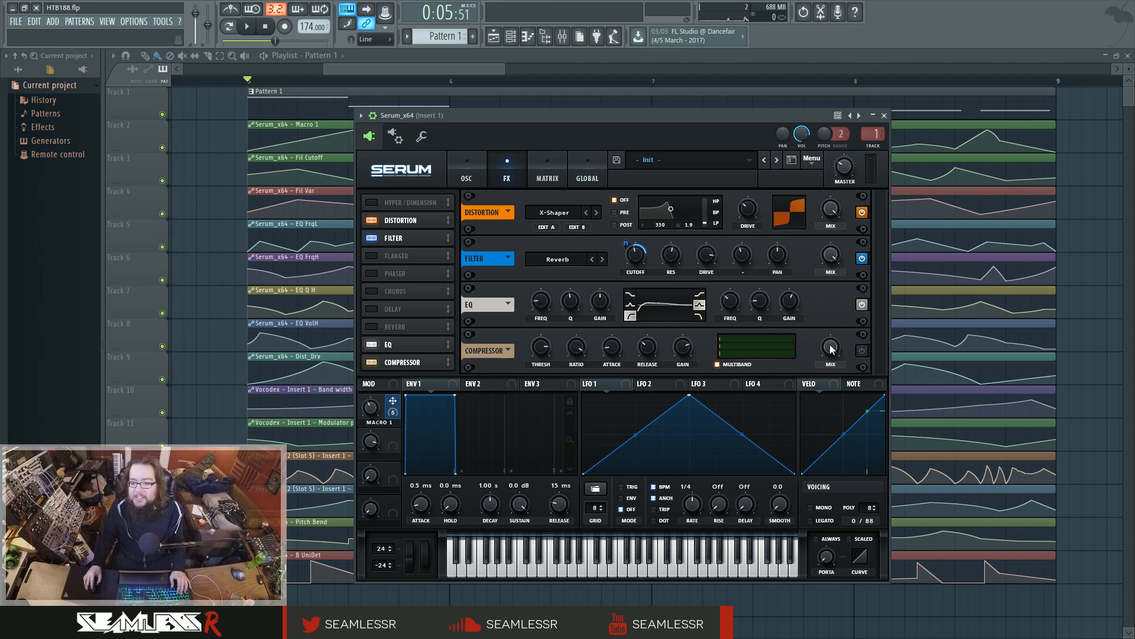
Step: Switch on Serum's multiband compressor and reset the master volume to its default while playing the arrangement
click(861, 350)
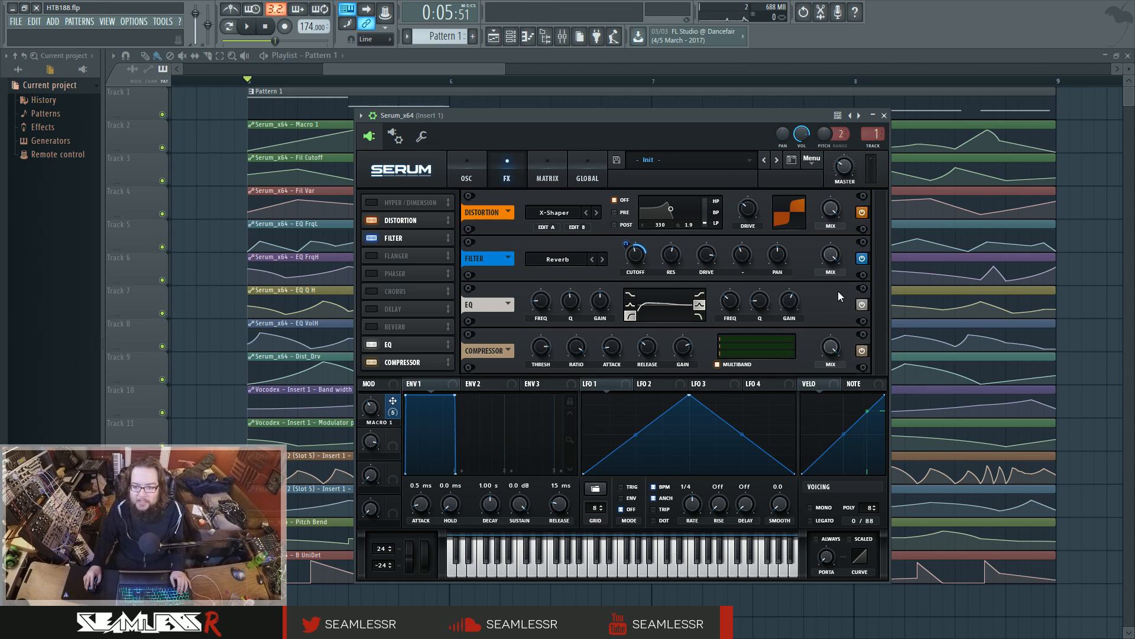
key(space)
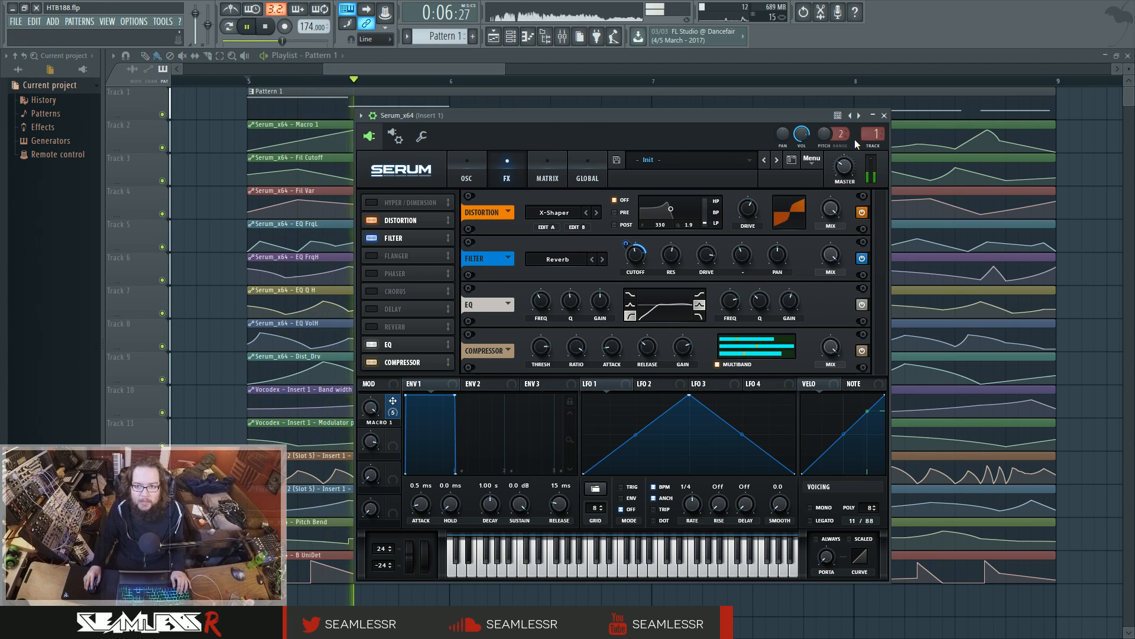
drag(862, 136, 848, 170)
right_click(848, 170)
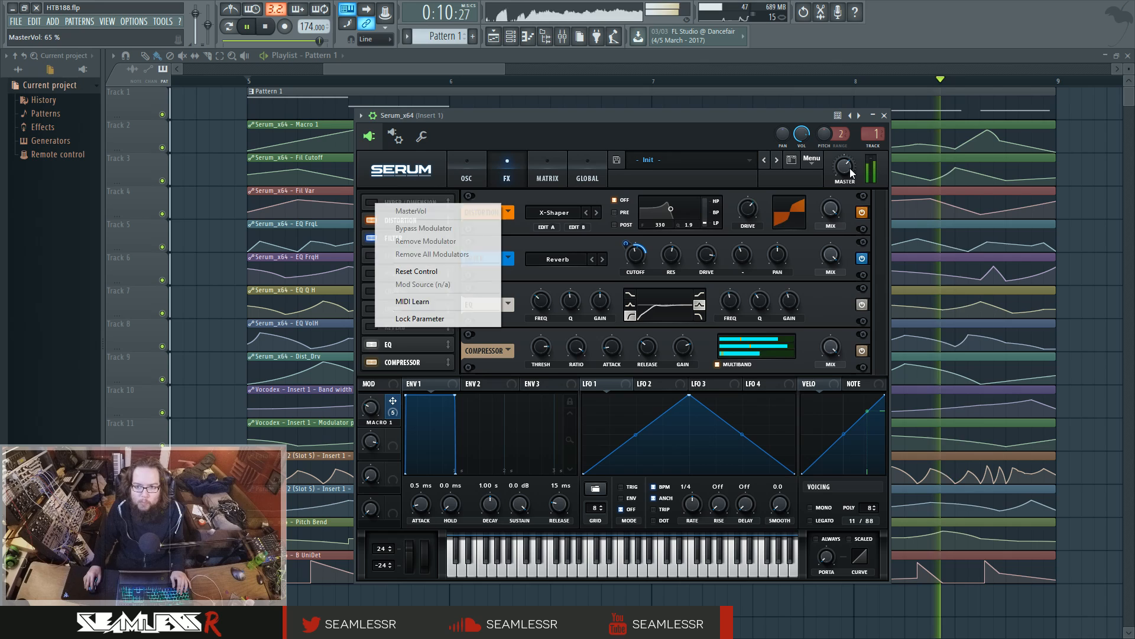
click(460, 273)
key(space)
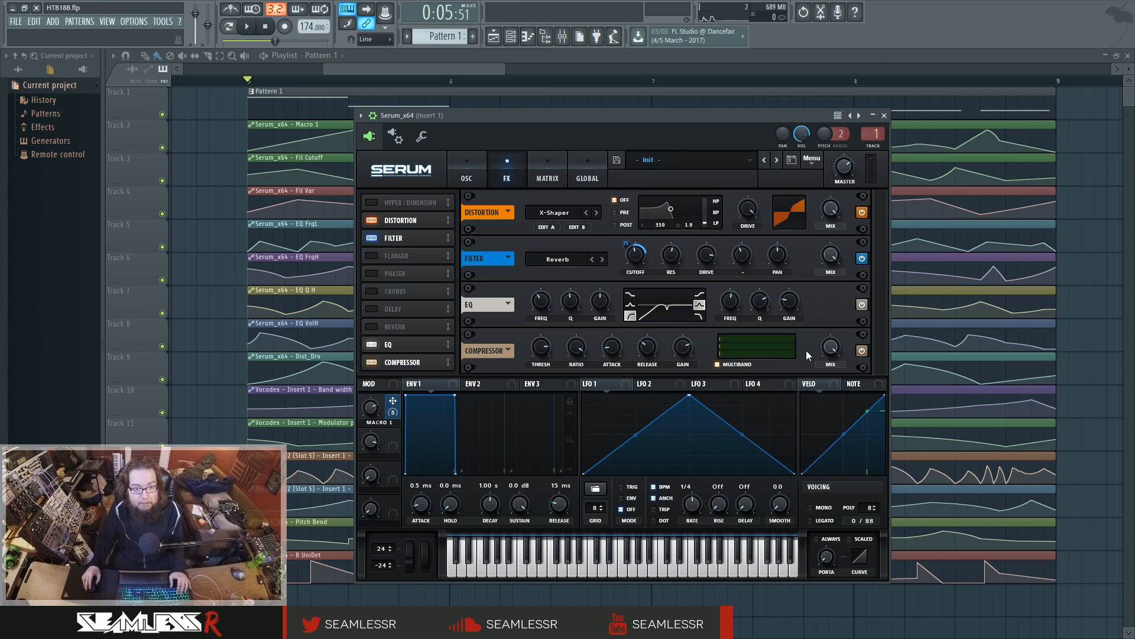
Step: Show mixer track Insert 1 and open its first Fruity parametric EQ 2 and its Vocodex
double_click(874, 136)
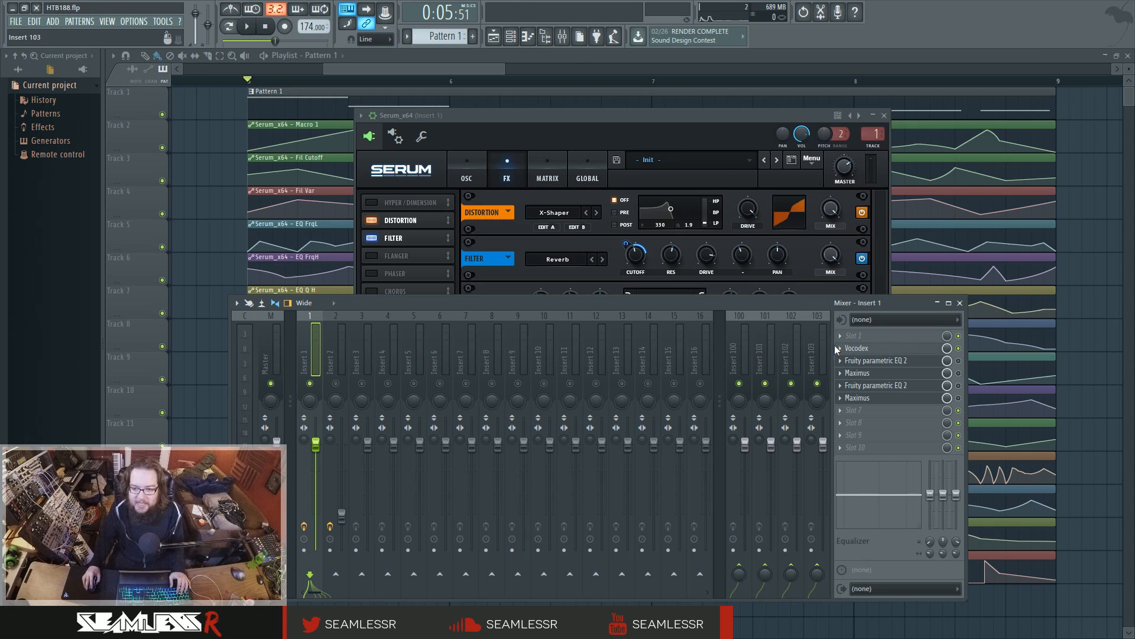
click(870, 360)
click(857, 348)
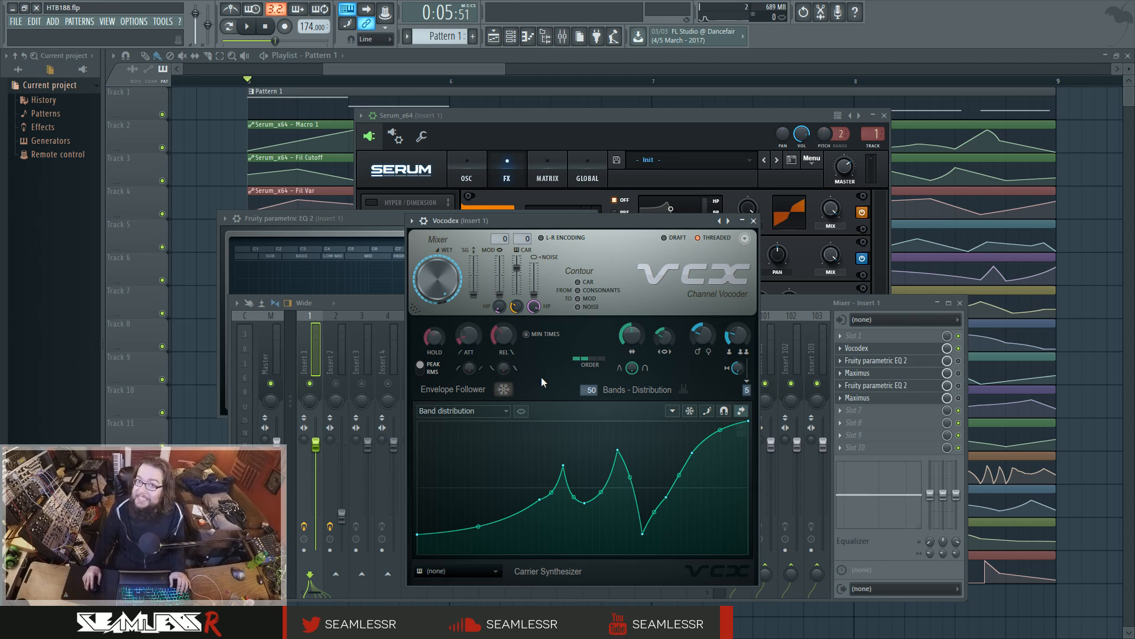
Step: Examine Vocodex's Band gain multiplier, Band width and Modulator pitch shift curves, ending on Band width
click(497, 412)
click(485, 431)
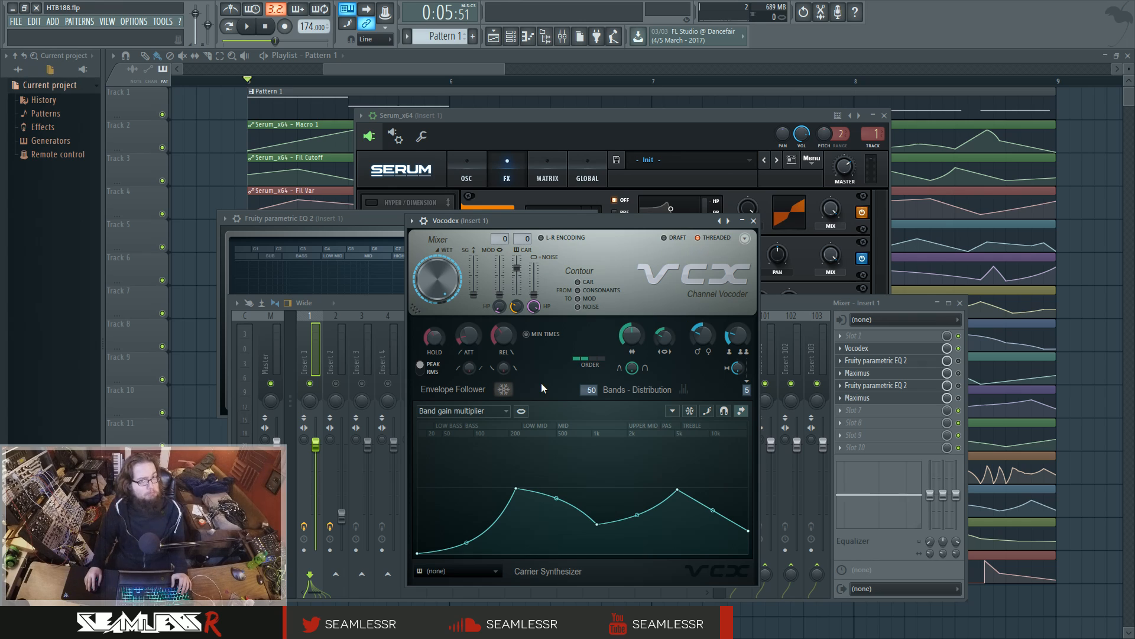
click(485, 411)
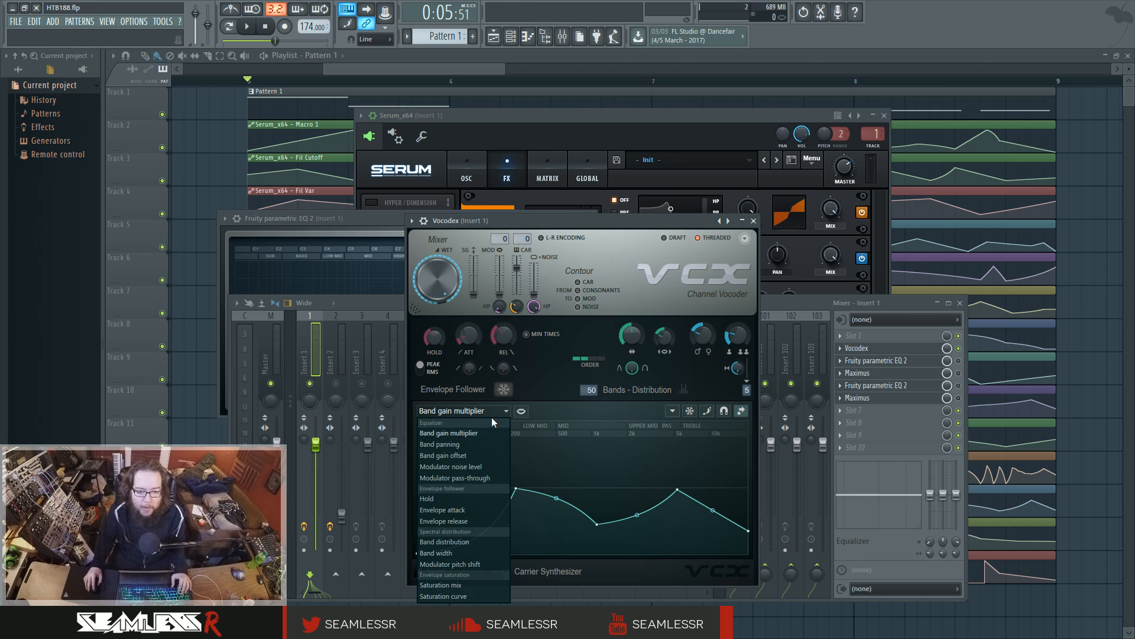
click(494, 415)
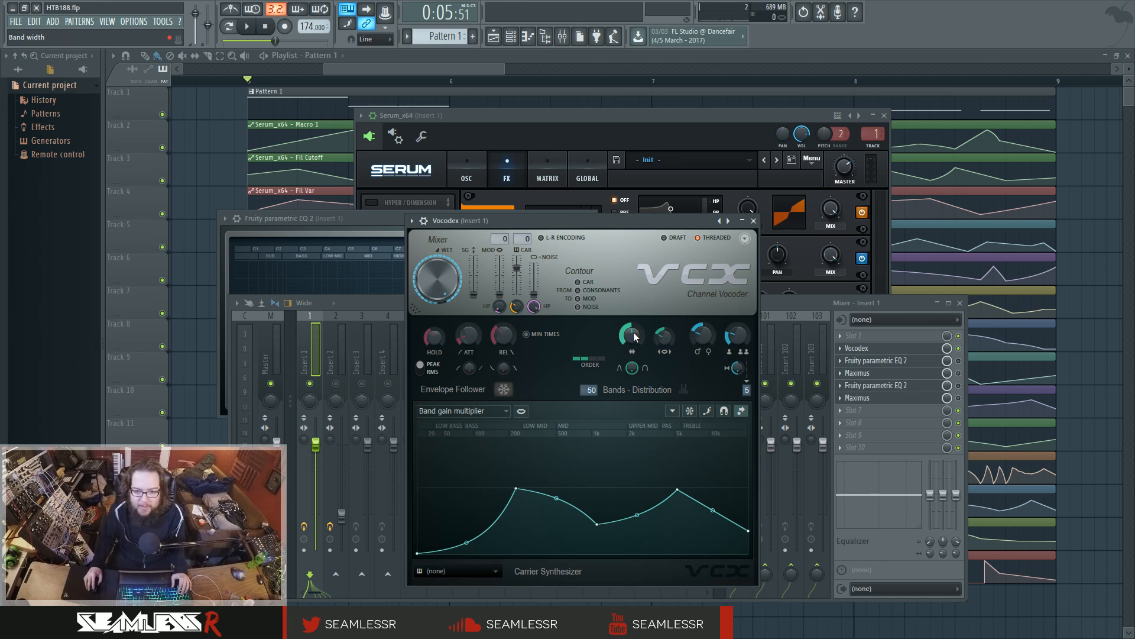
click(493, 410)
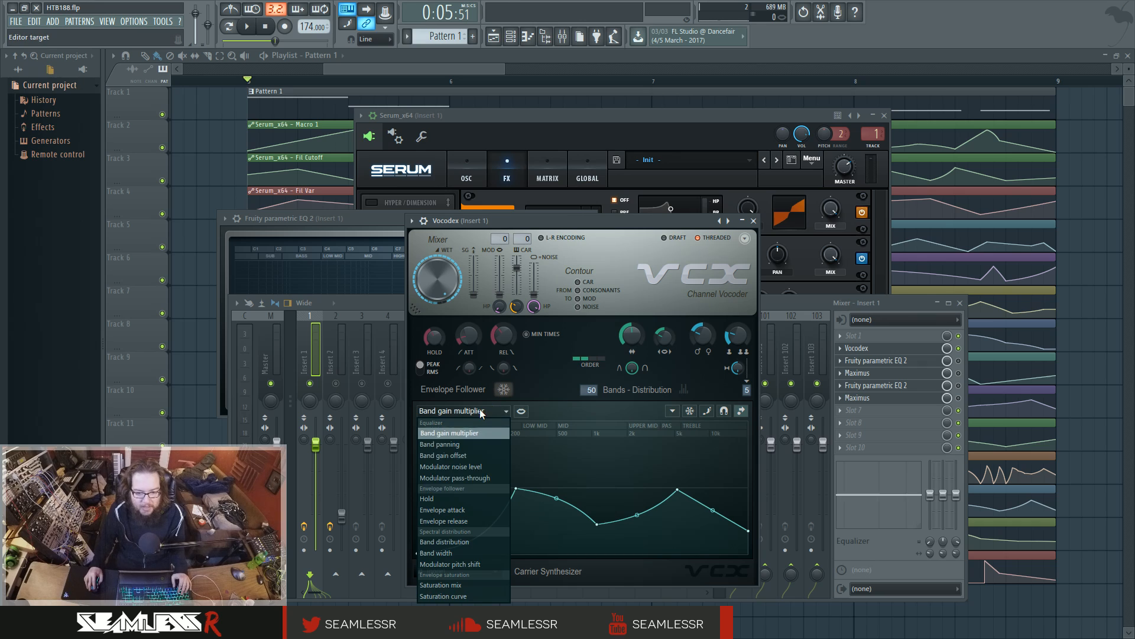
click(459, 540)
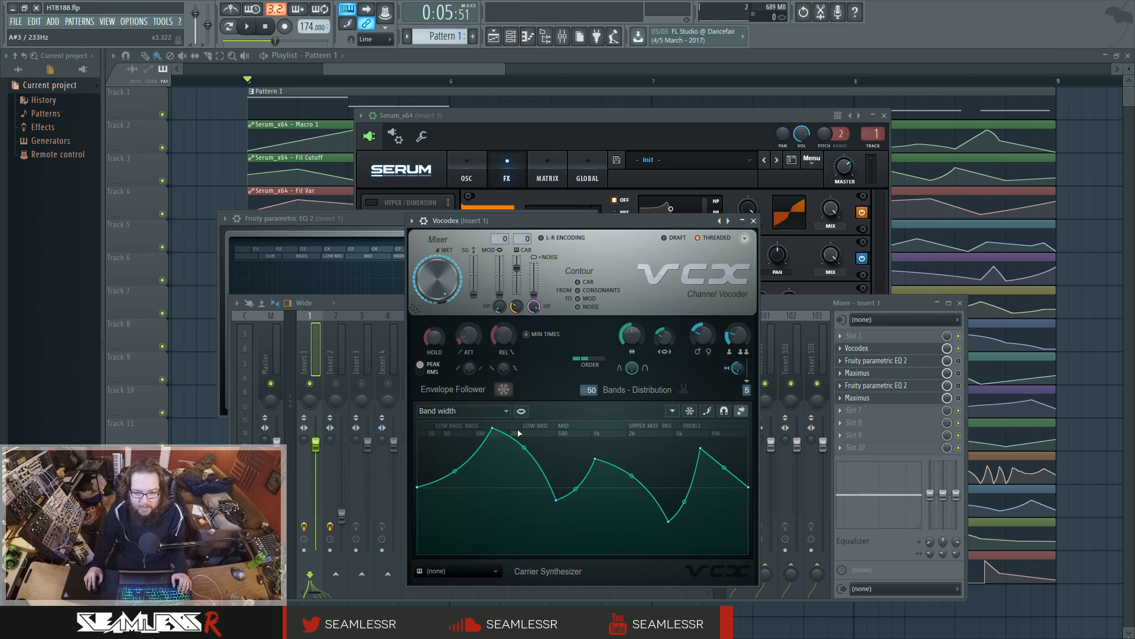
click(492, 410)
click(459, 559)
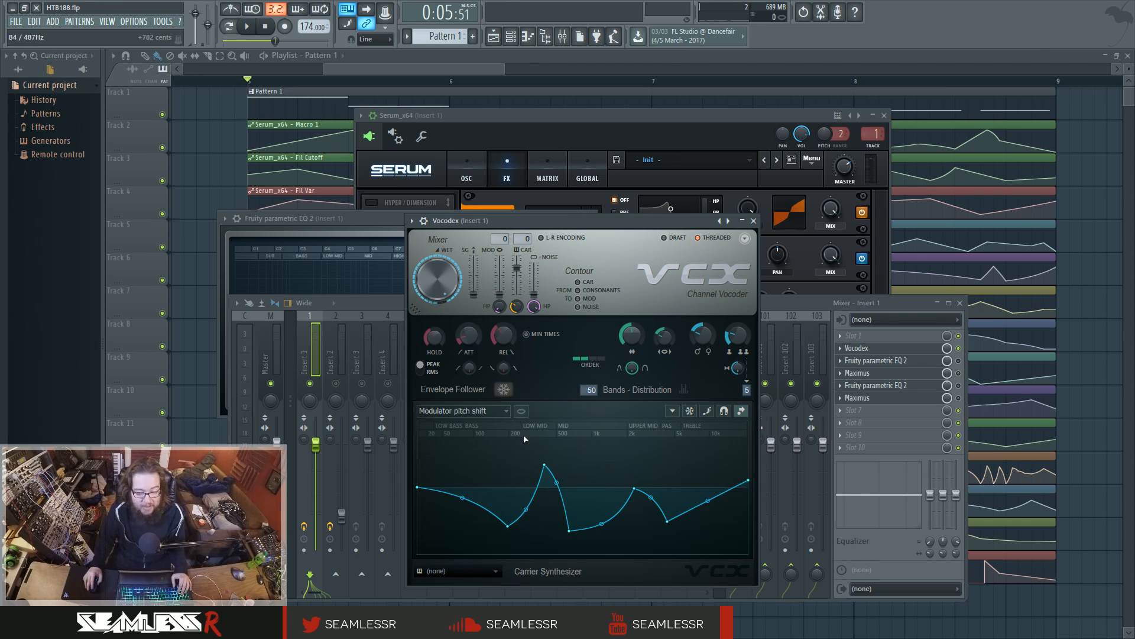
click(497, 411)
click(471, 543)
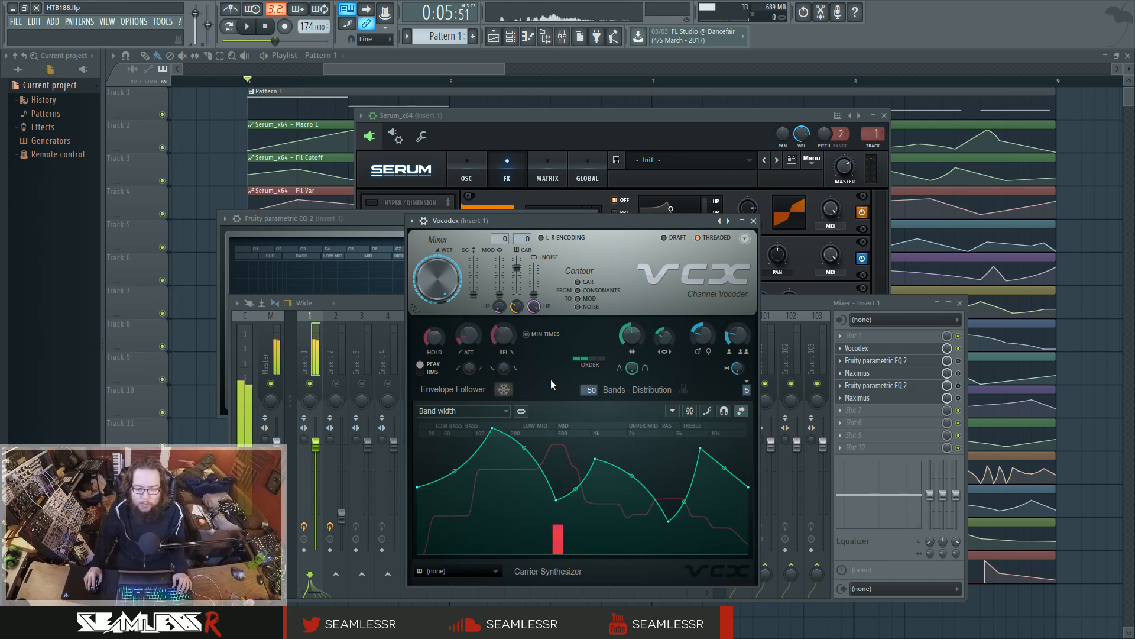
Step: Lower Insert 1's mixer volume almost fully and start playing the arrangement from bar 5
click(311, 473)
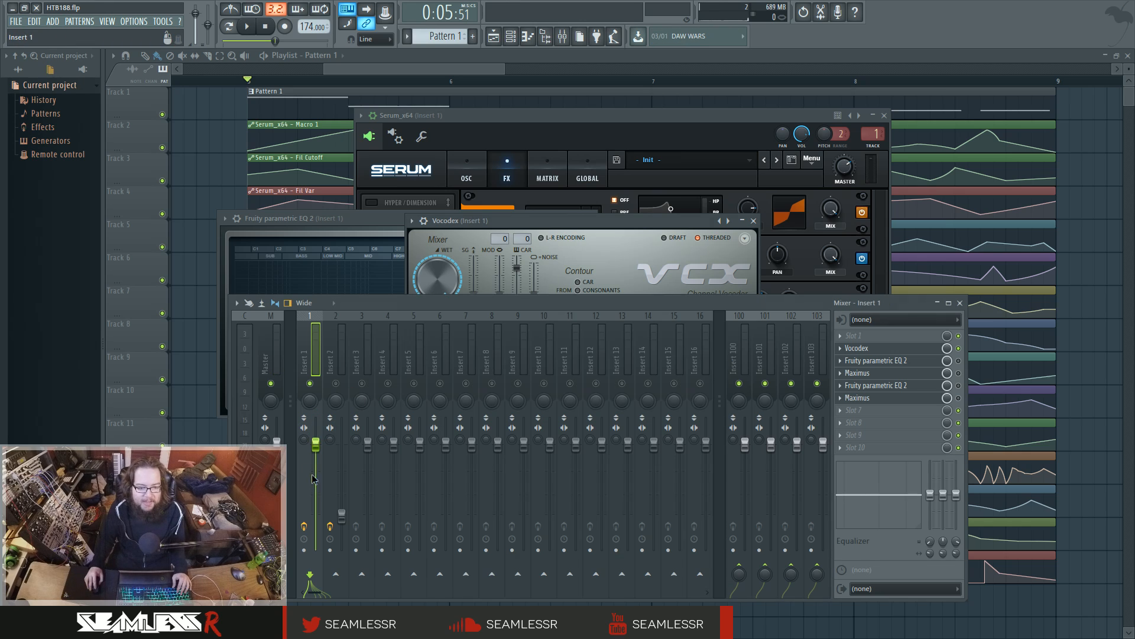
drag(316, 443, 316, 474)
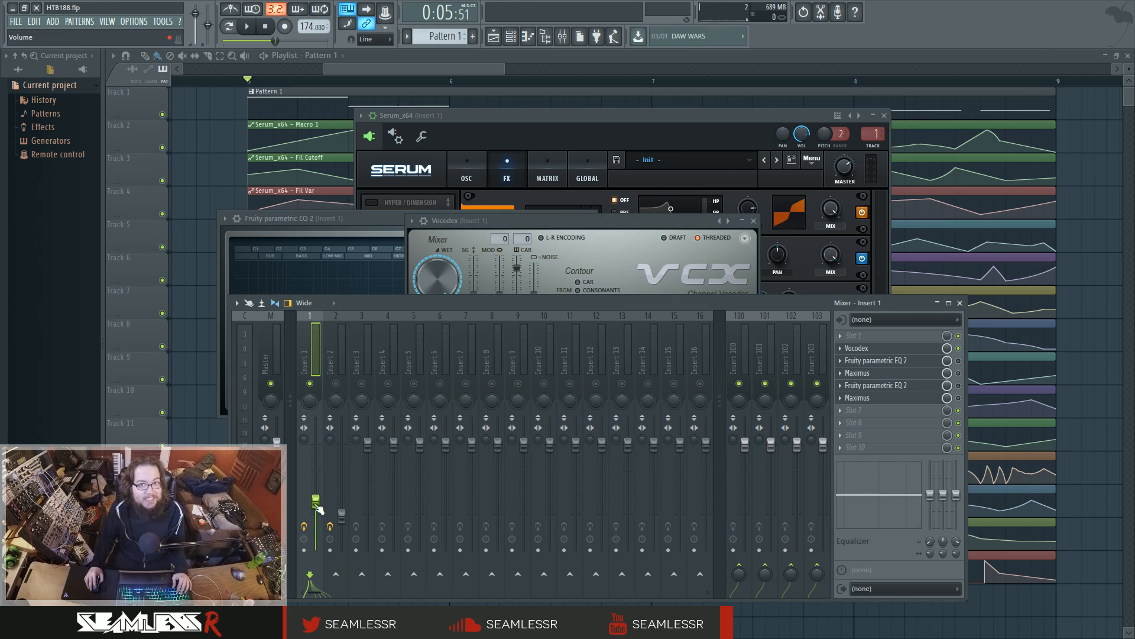
click(615, 243)
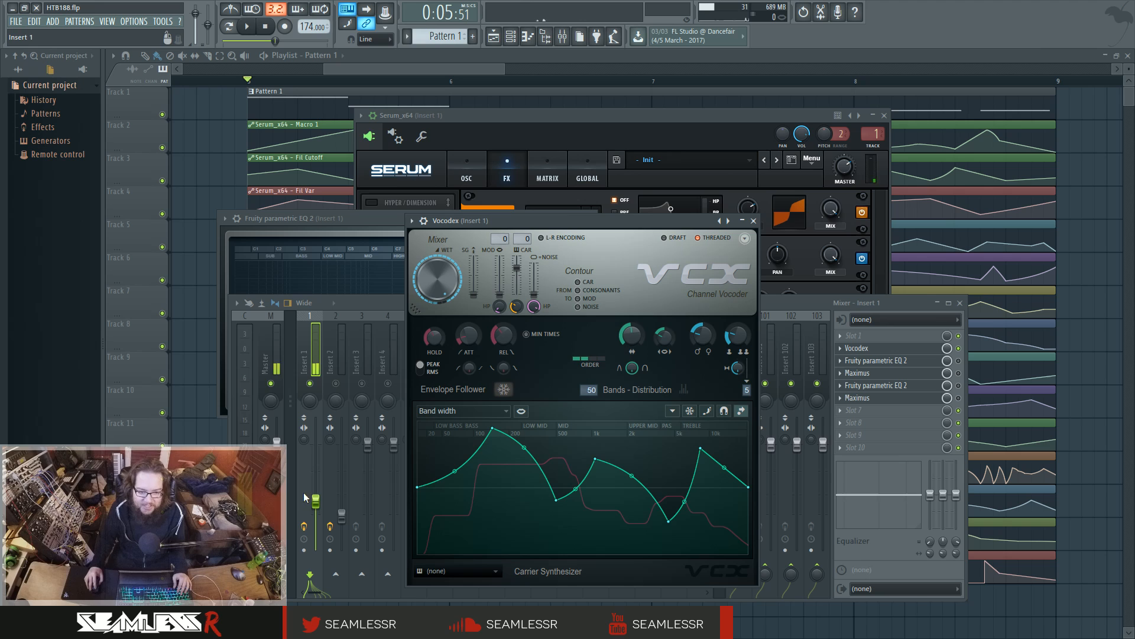
drag(315, 501, 316, 526)
key(space)
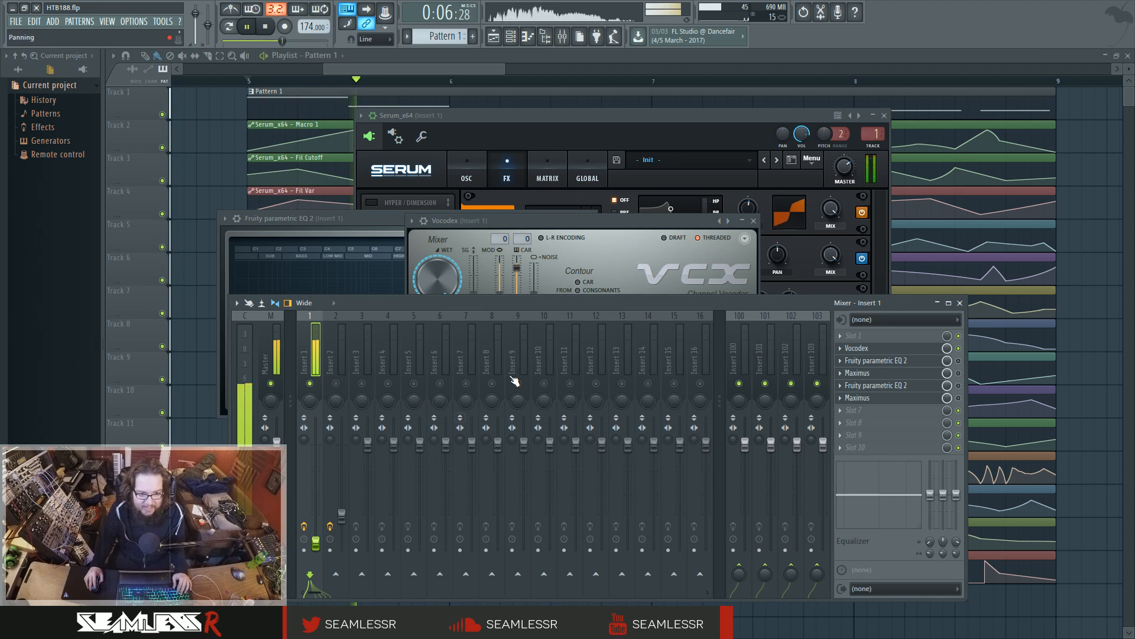
Step: Watch Vocodex's bands react during playback, stop it and examine the Band distribution curve
click(622, 239)
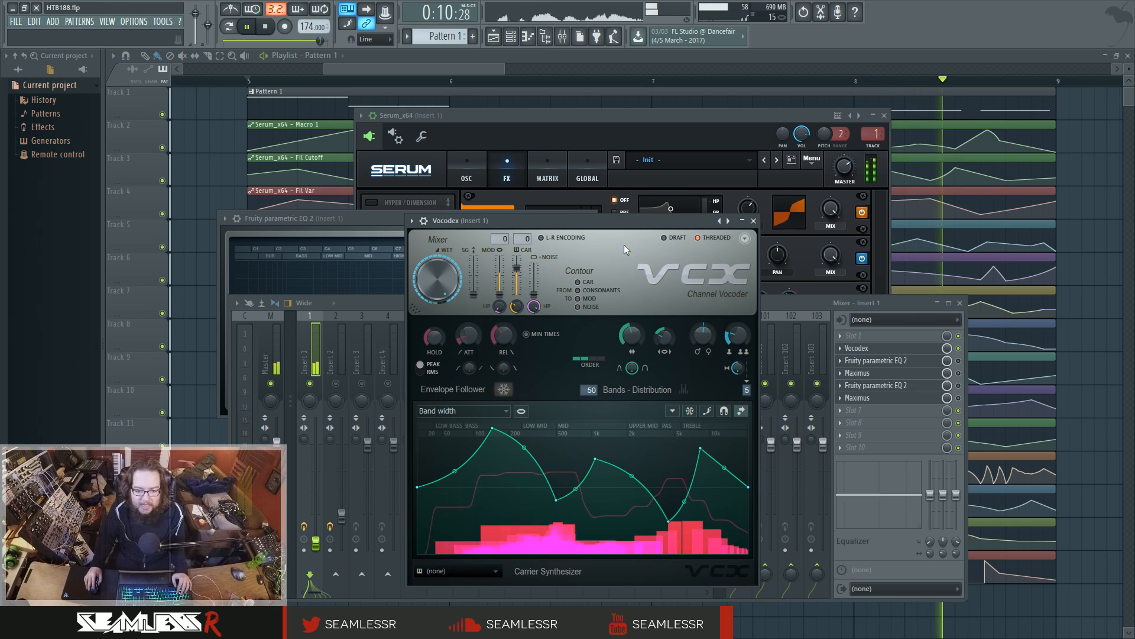
key(space)
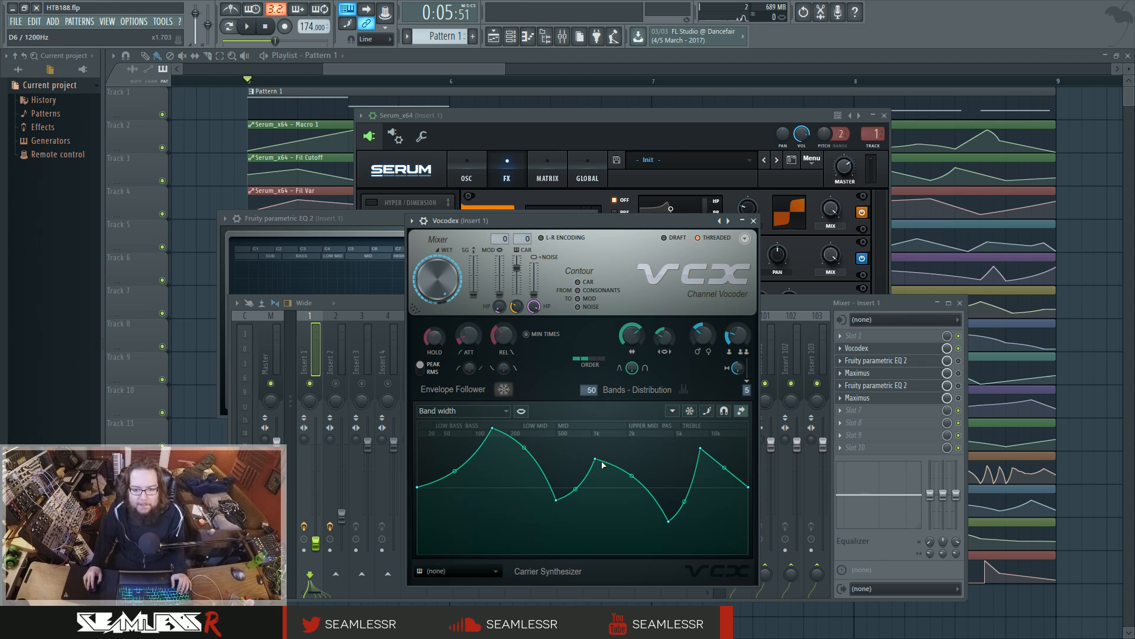
click(492, 411)
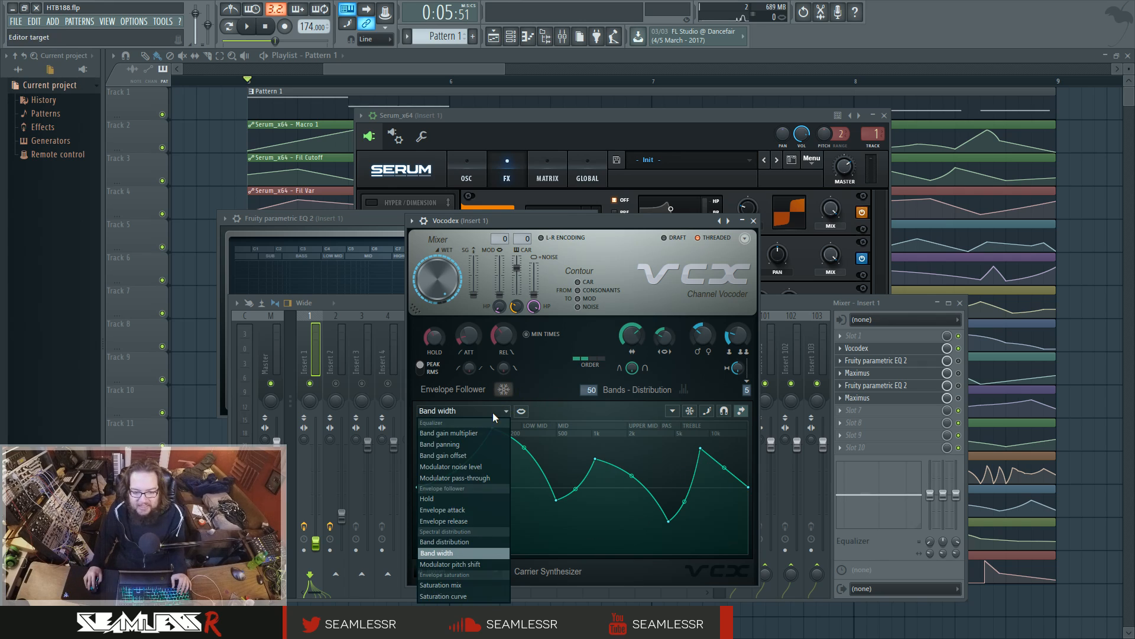
click(470, 545)
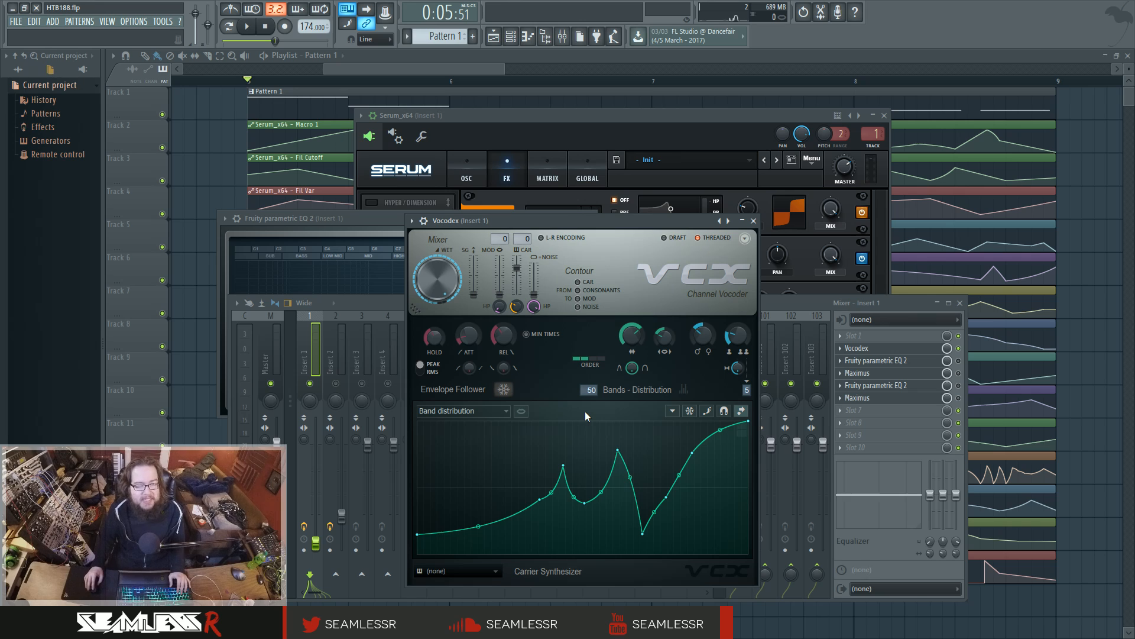
Step: Open the Default synth channel and Insert 2's Fruity parametric EQ 2, placing the EQ window over the mixer
click(327, 345)
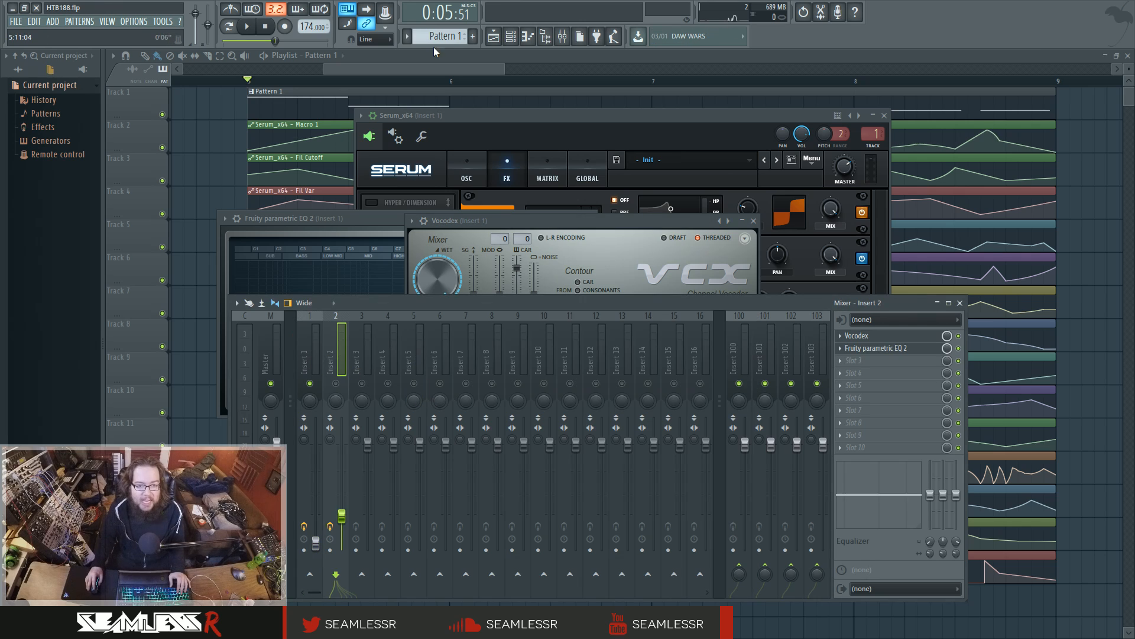
click(513, 38)
click(509, 448)
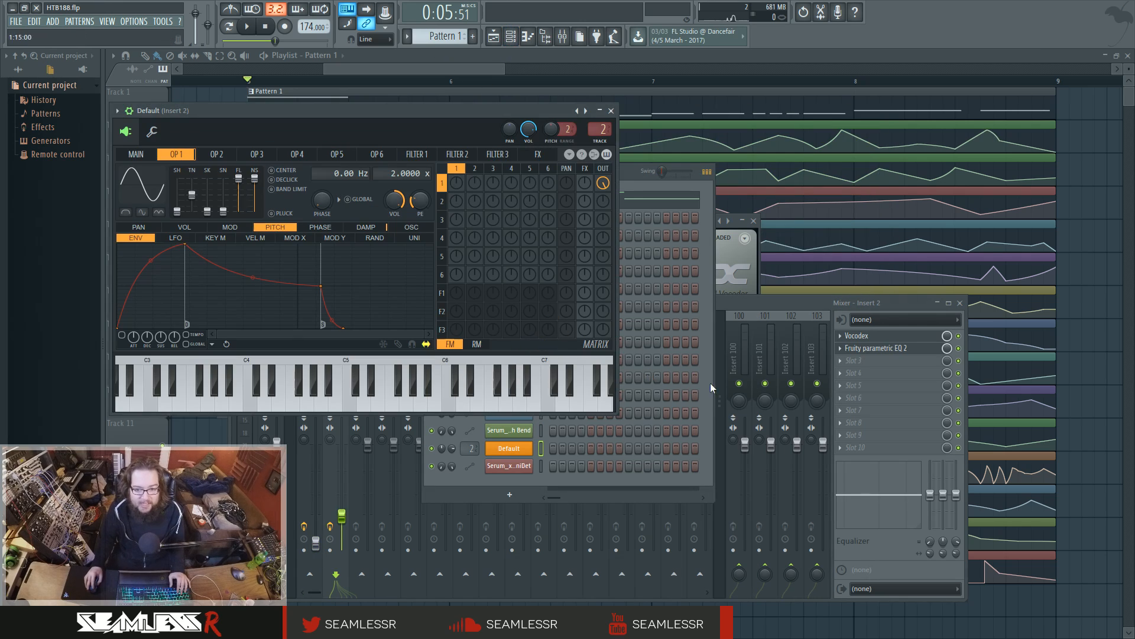
click(875, 349)
drag(851, 253, 689, 350)
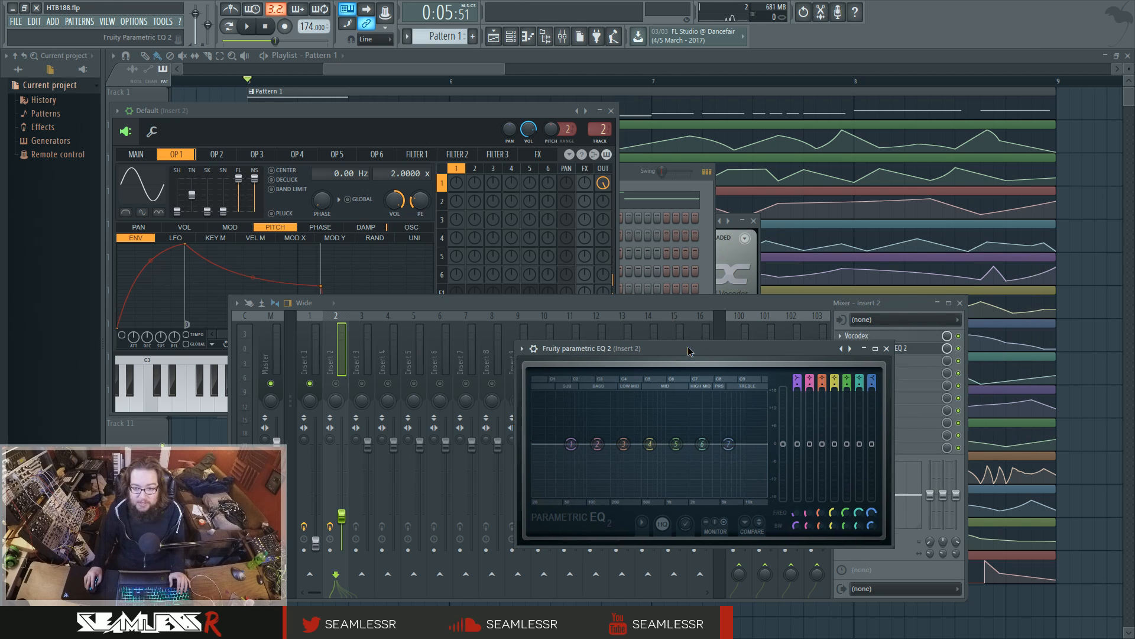
Step: Open Insert 2's Vocodex and Fruity parametric EQ 2 windows and close the mixer
click(883, 336)
click(893, 338)
click(898, 338)
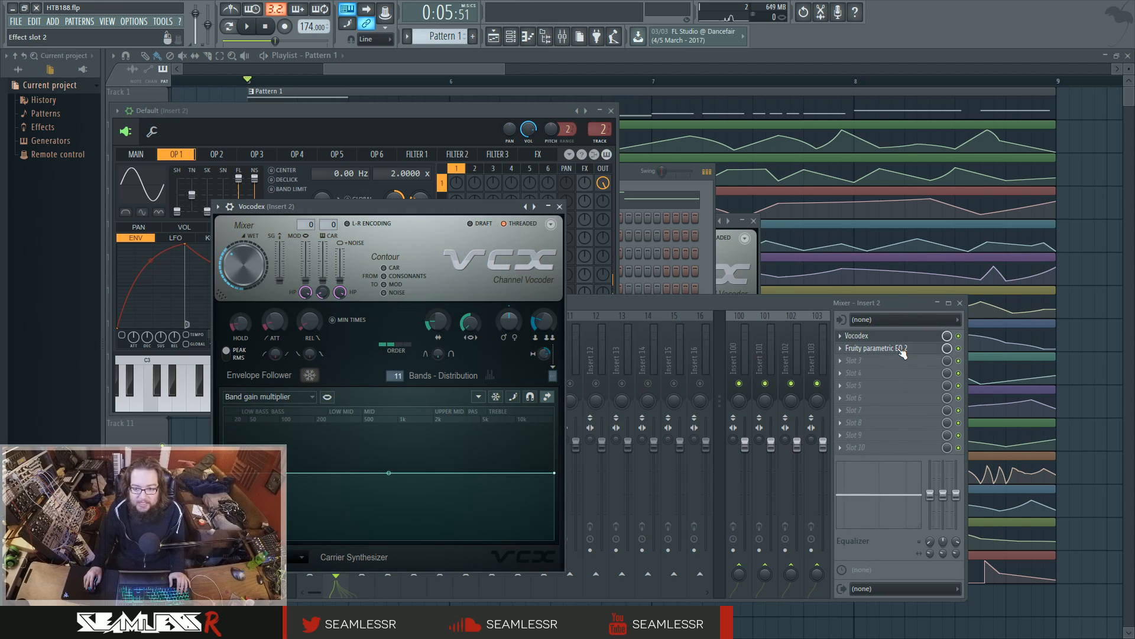
click(899, 349)
click(915, 337)
click(917, 337)
click(922, 350)
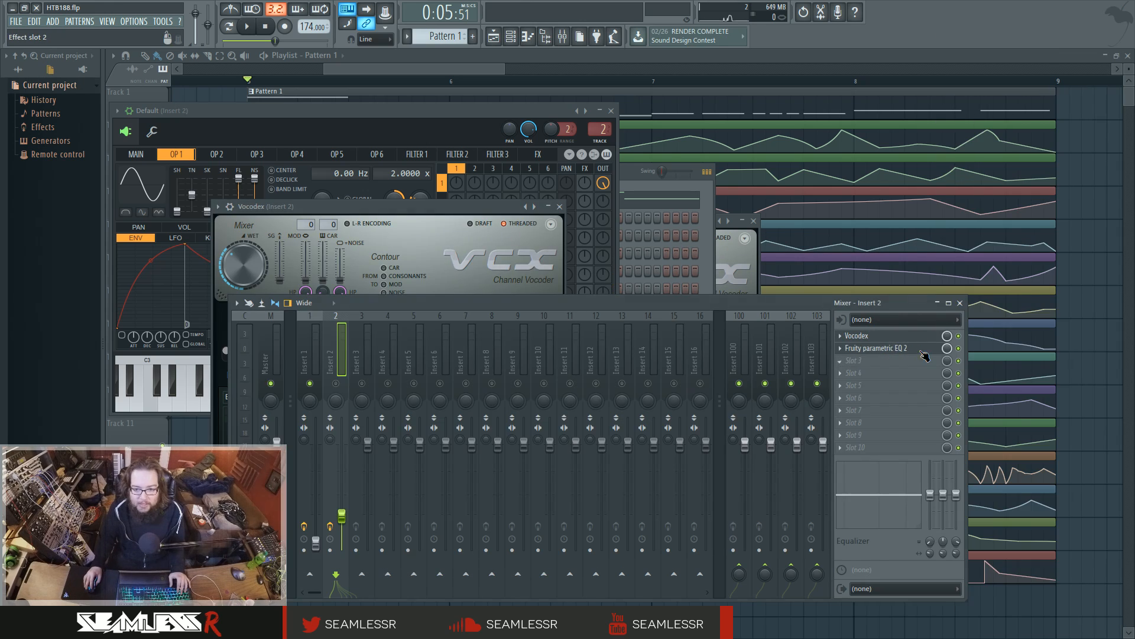
click(922, 352)
click(960, 303)
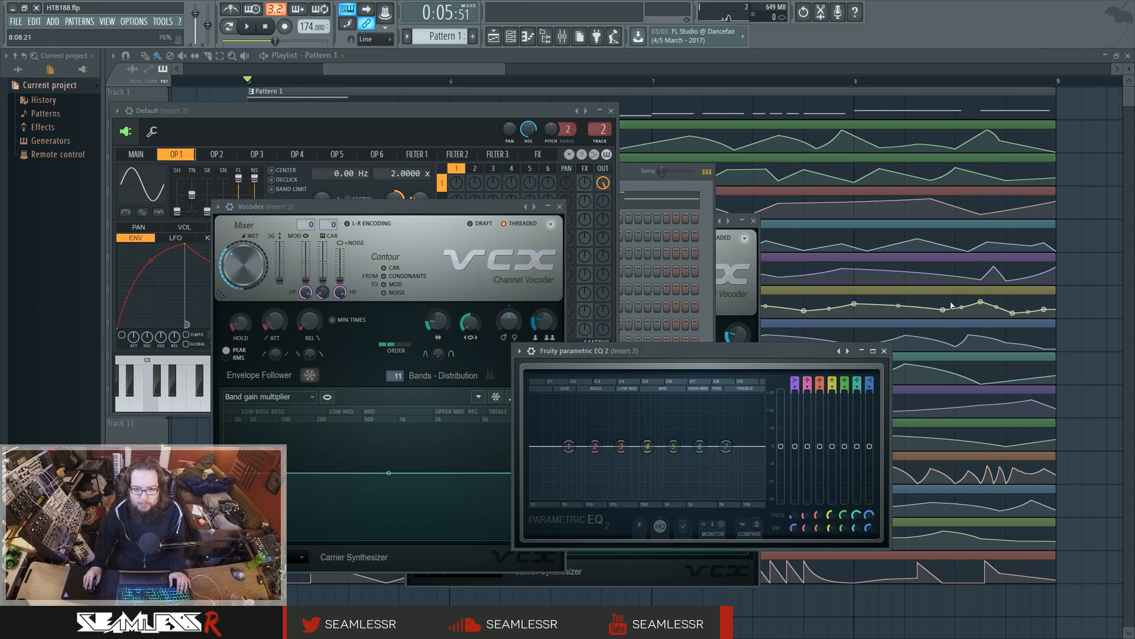
Step: Arrange Insert 2's Vocodex and Fruity parametric EQ 2 windows side by side and enlarge the EQ window
drag(709, 351, 927, 297)
drag(493, 211, 637, 231)
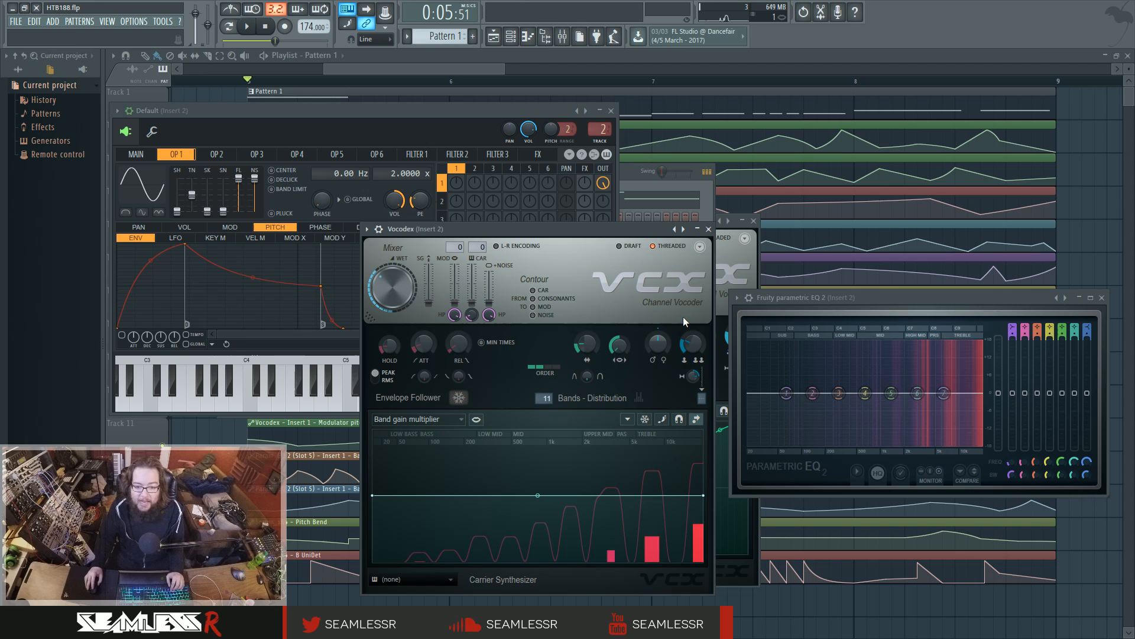
drag(580, 230, 562, 178)
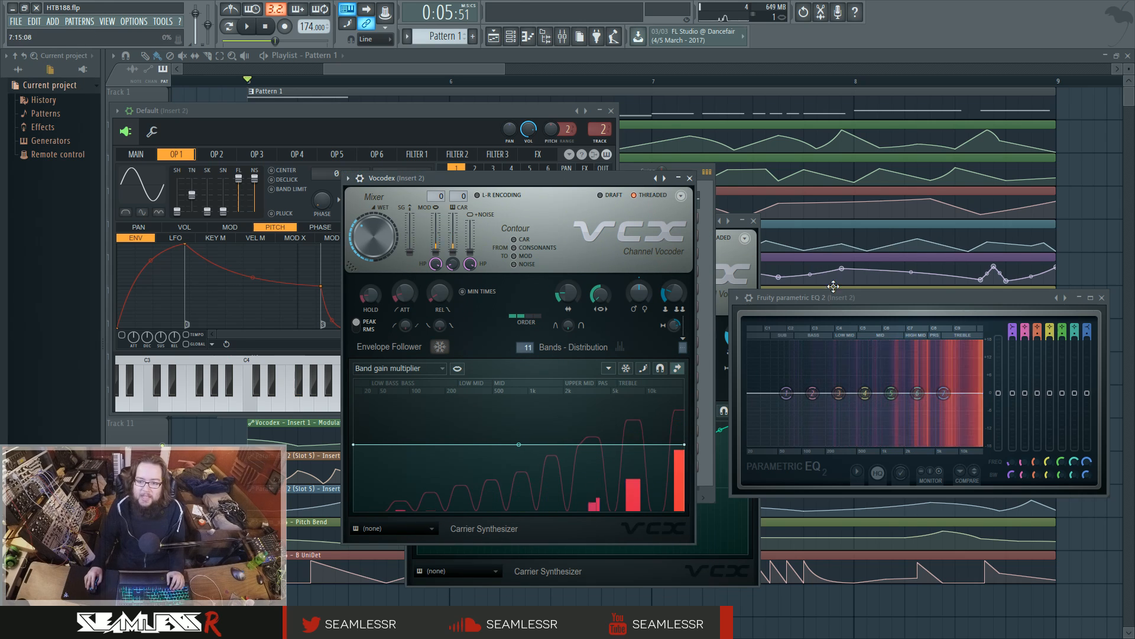
drag(854, 298, 661, 122)
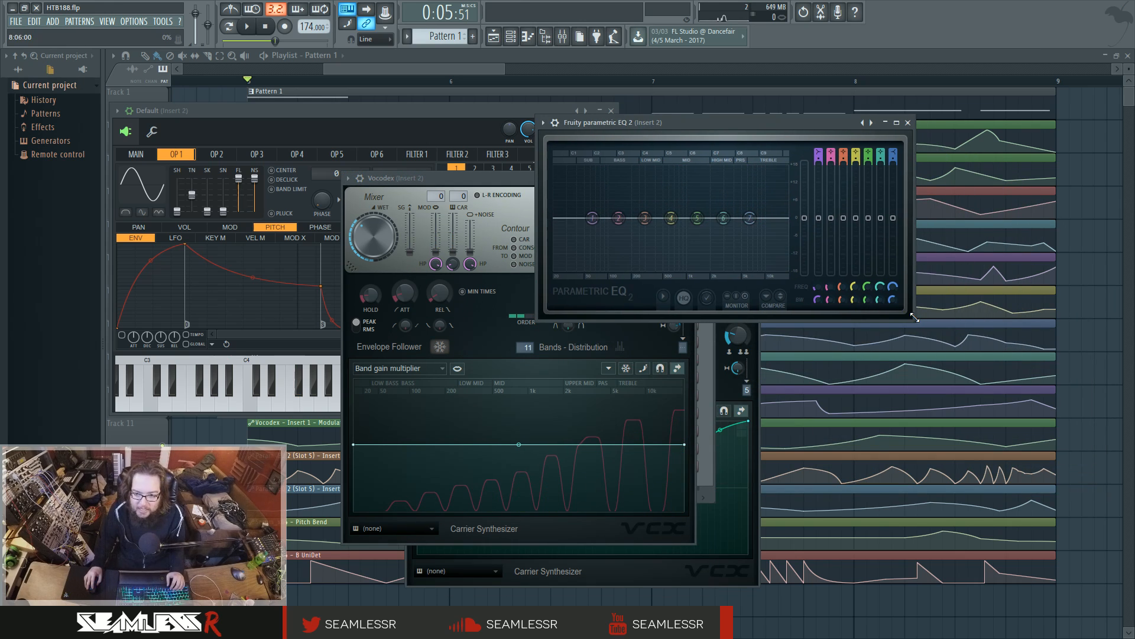
drag(915, 318, 1067, 438)
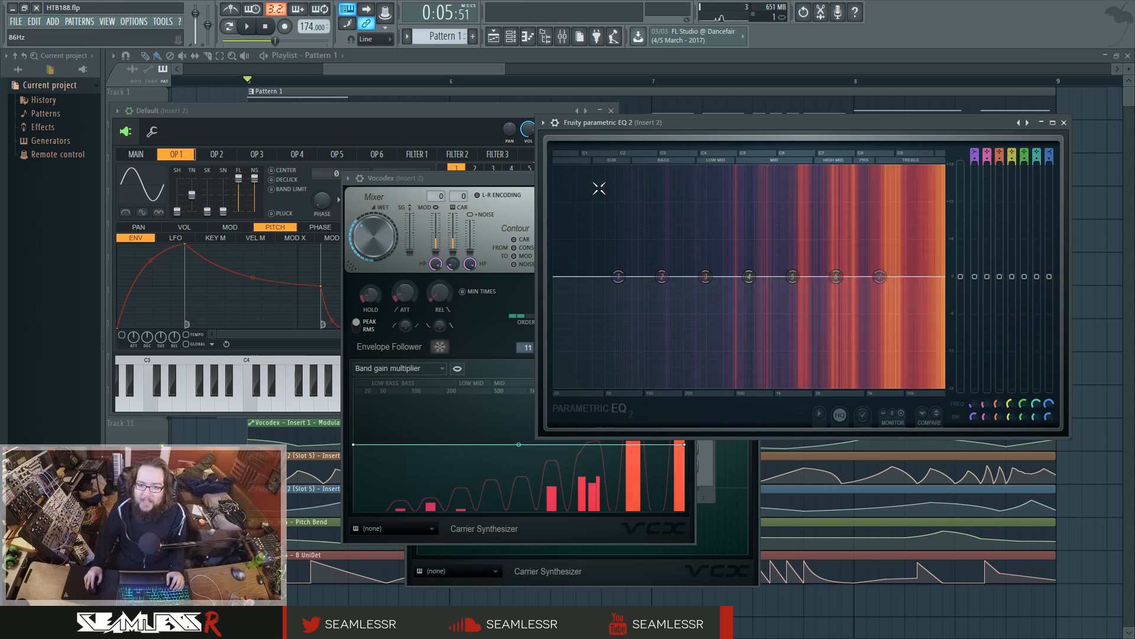
drag(493, 177, 410, 179)
Step: Switch Vocodex to the Band distribution curve and delete its two intermediate points
click(335, 371)
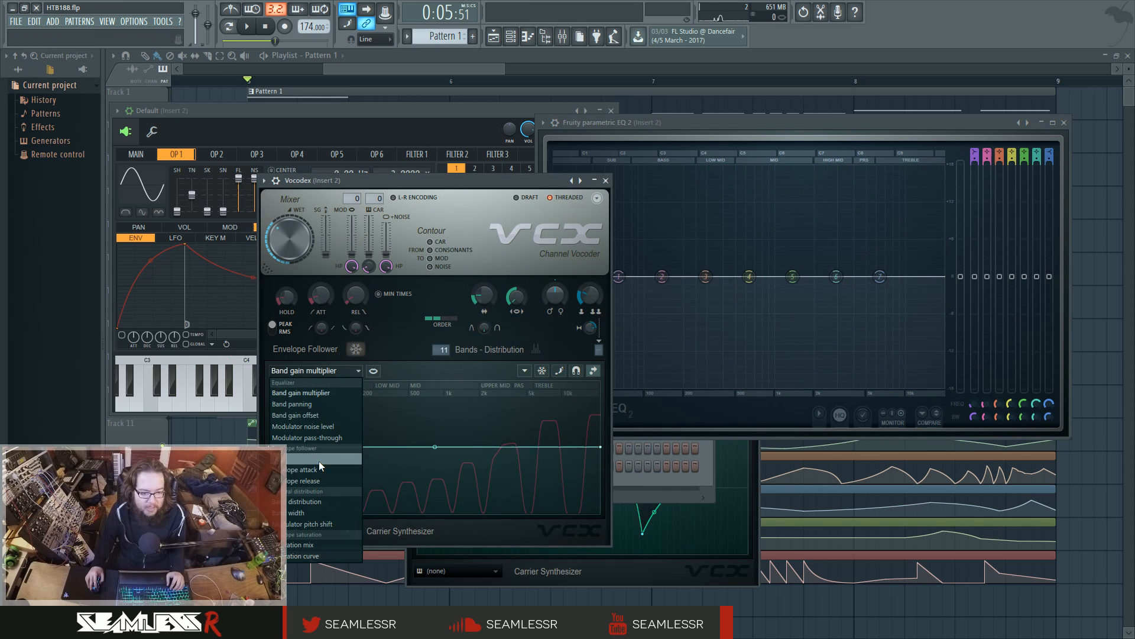
click(331, 502)
right_click(540, 419)
click(544, 435)
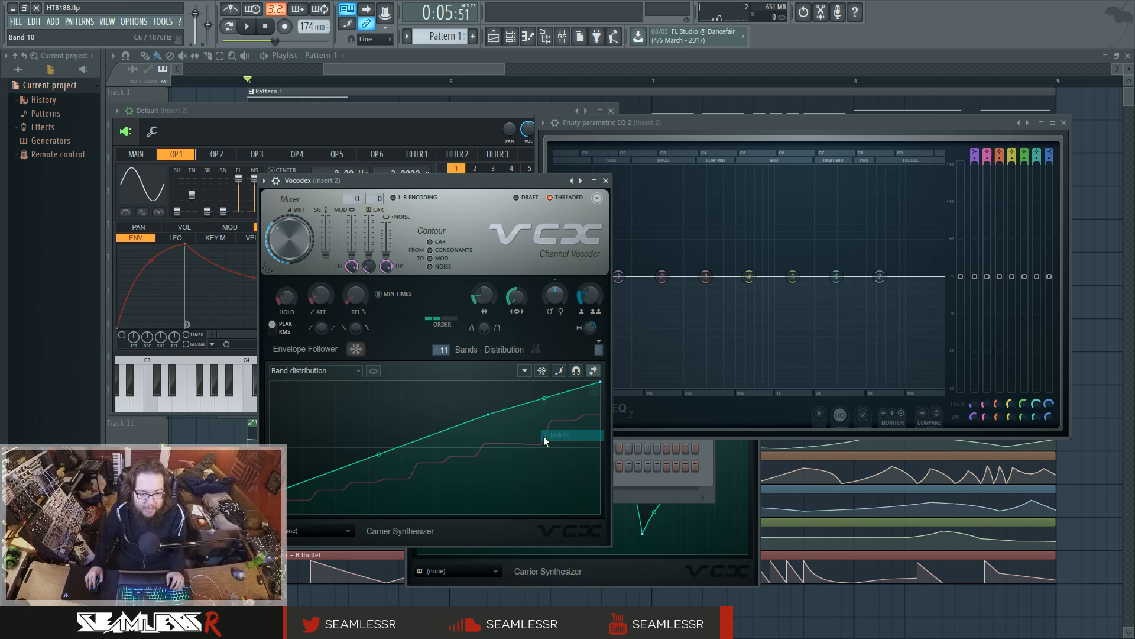
right_click(489, 415)
click(504, 432)
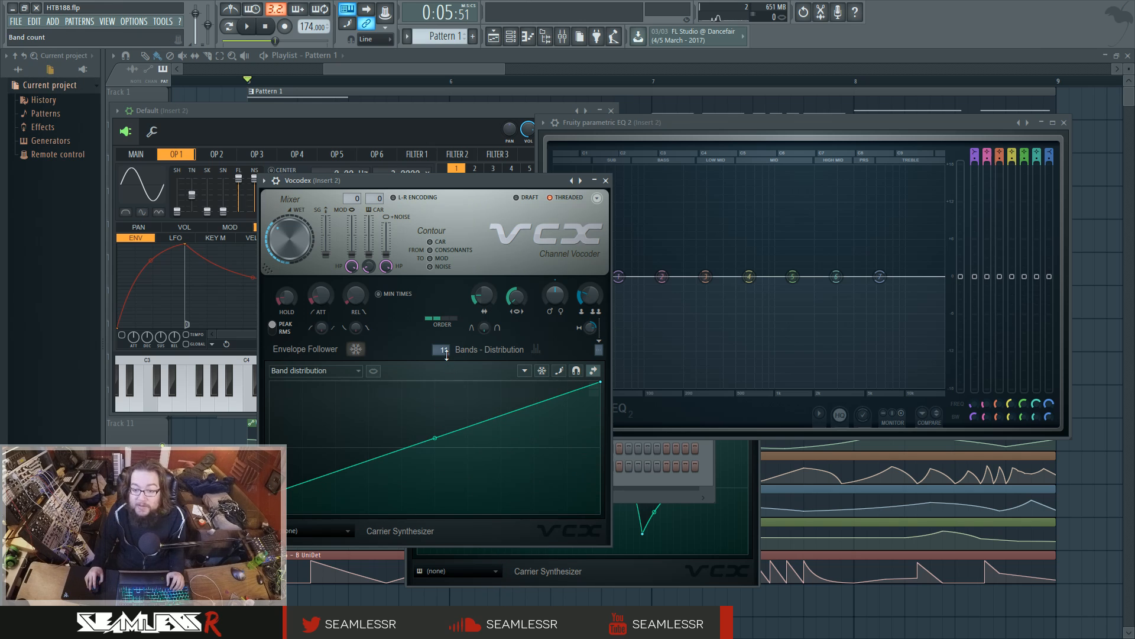
Step: Narrow Vocodex's bands and move its window clear of the parametric EQ 2 spectrum
click(909, 252)
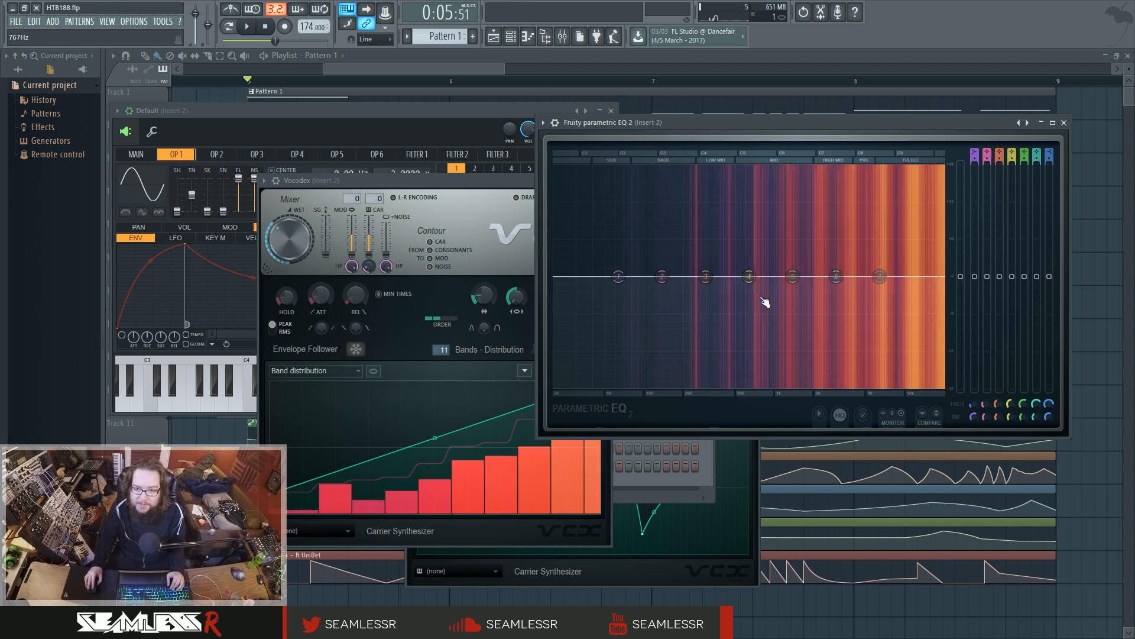
click(449, 305)
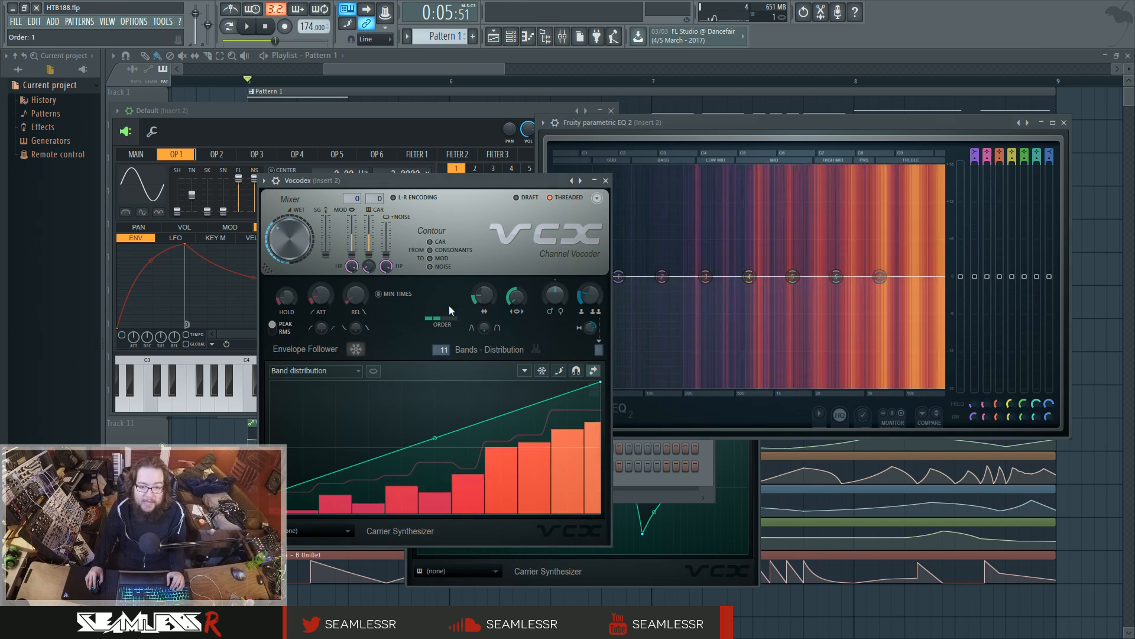
drag(495, 252, 386, 244)
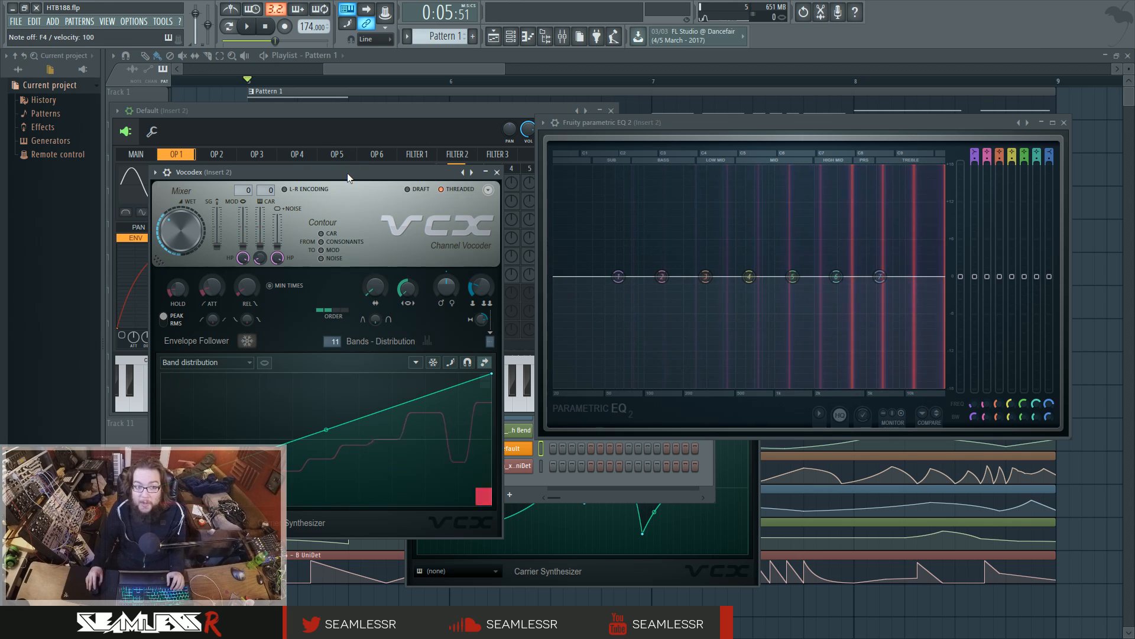
drag(347, 173, 357, 150)
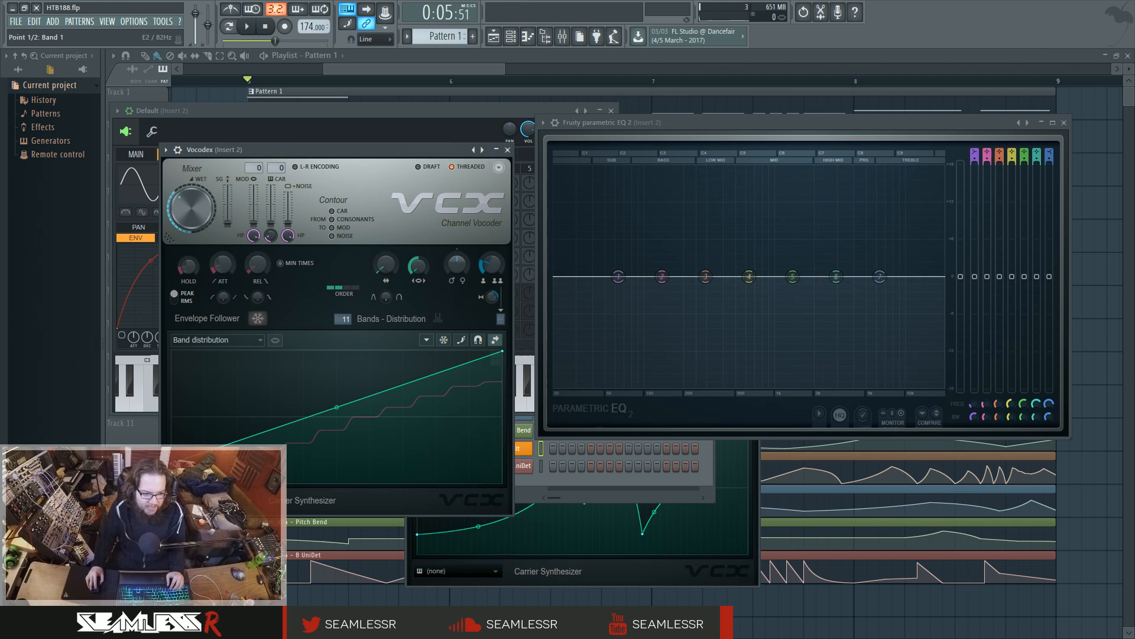
Step: Lower the Band distribution curve's first point, bend the curve upward and inspect the bands in the Band gain multiplier view
drag(171, 463, 170, 484)
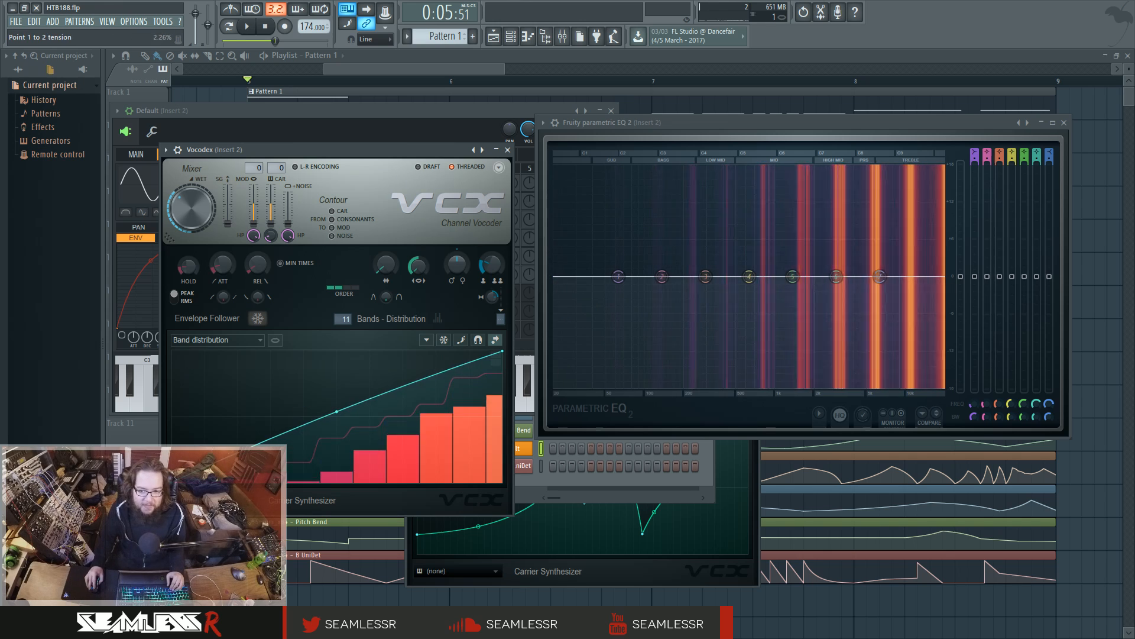
drag(336, 411, 336, 374)
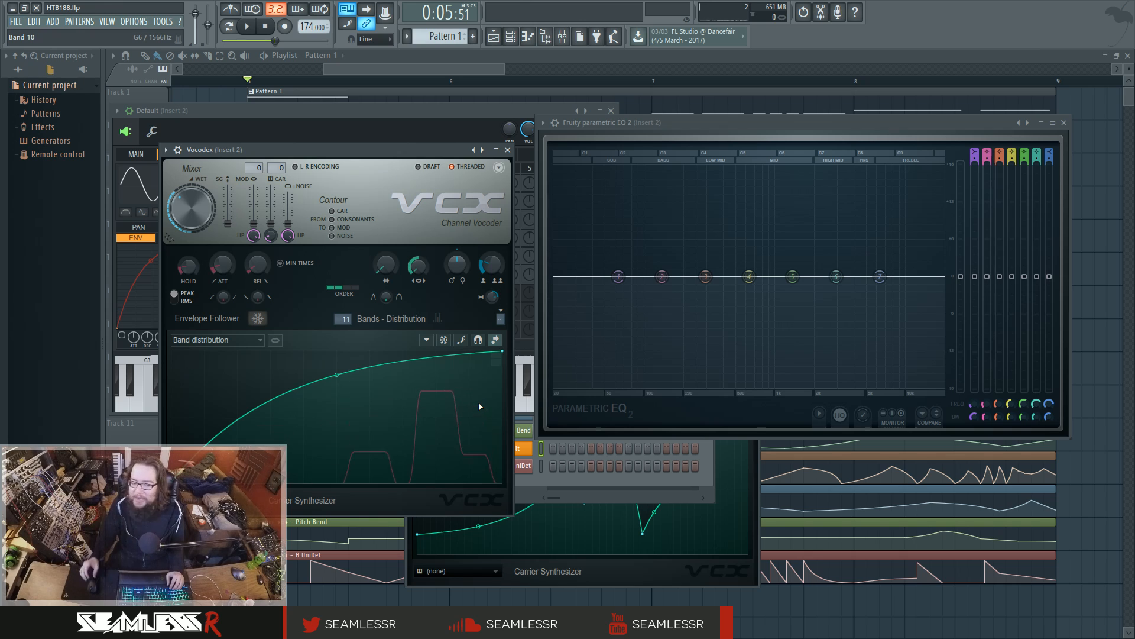
click(225, 340)
click(215, 362)
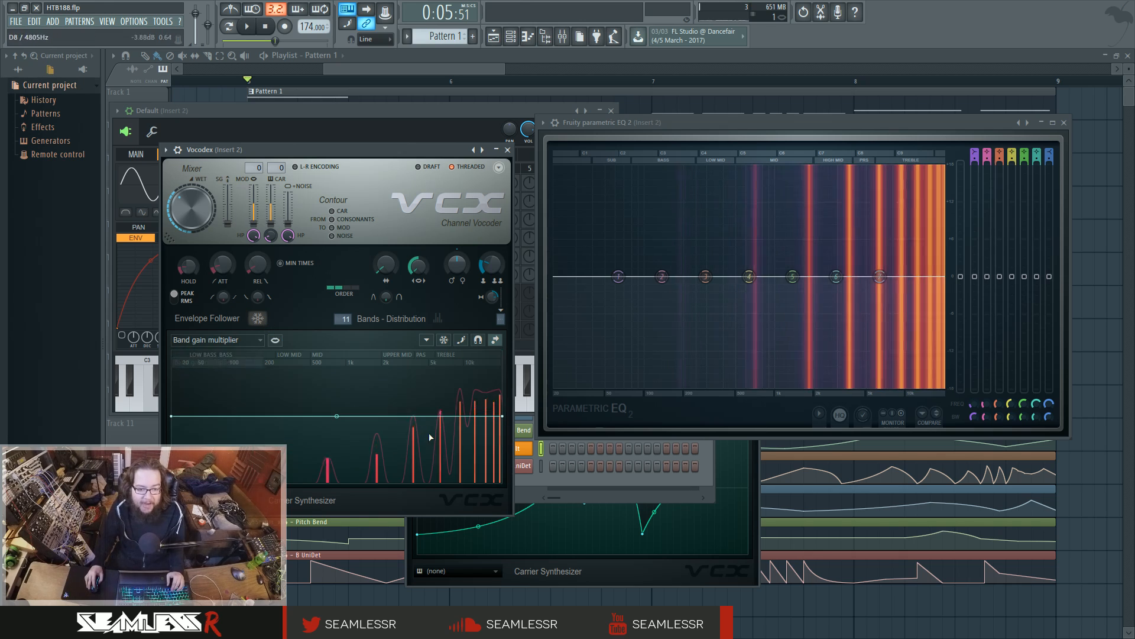
Step: Return to the Band distribution curve, bend it slightly higher and reset its tension to a straight line
click(240, 339)
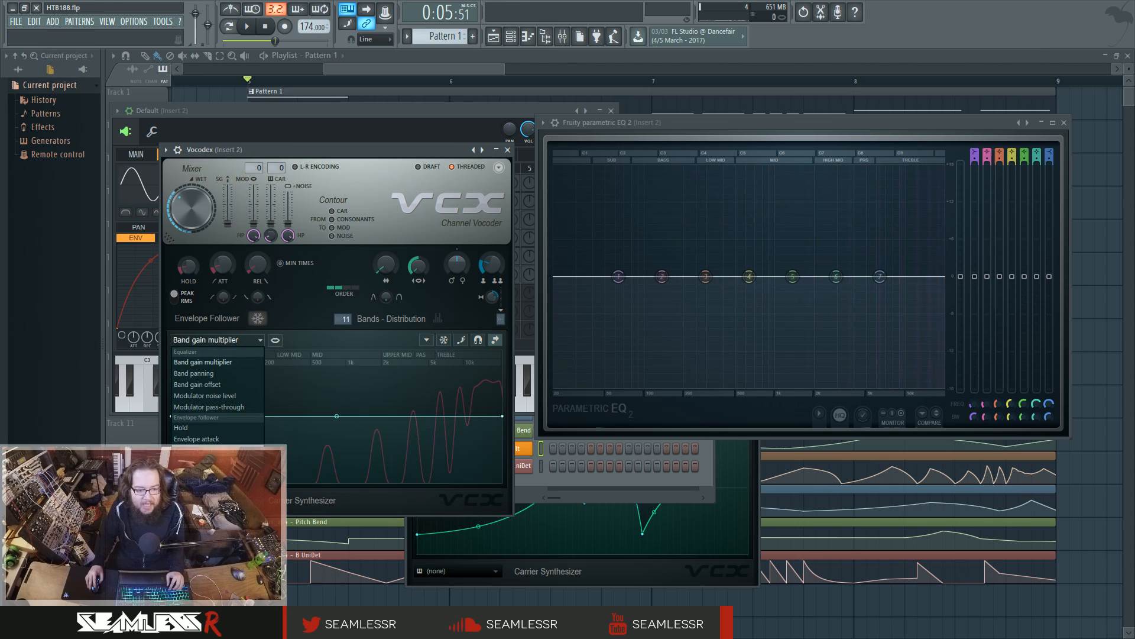
click(235, 472)
drag(336, 378, 336, 369)
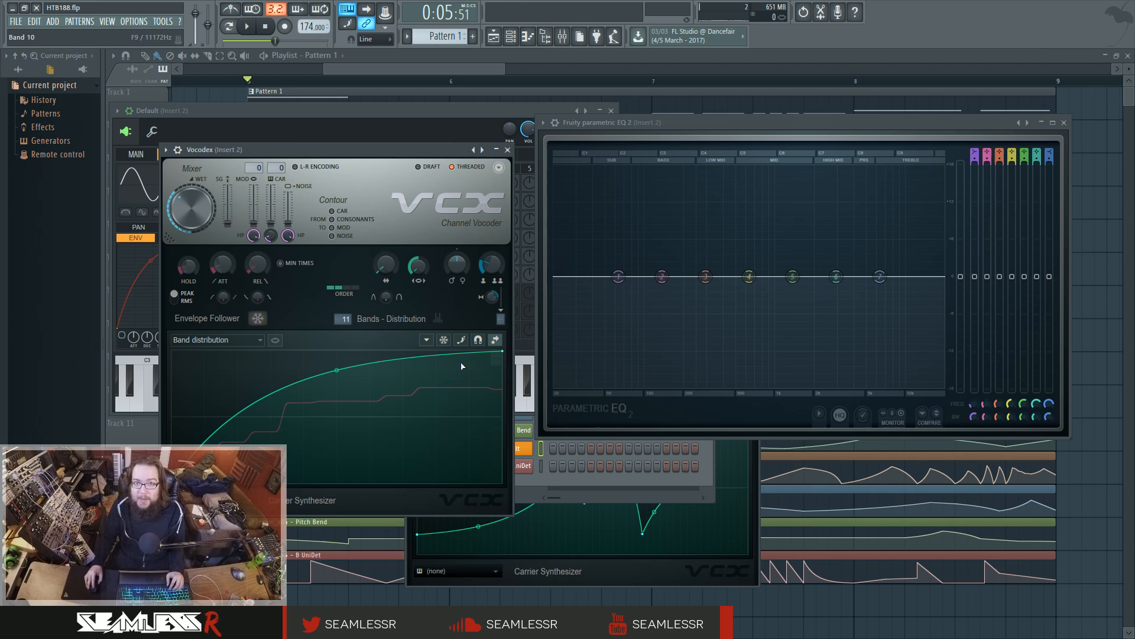
right_click(336, 372)
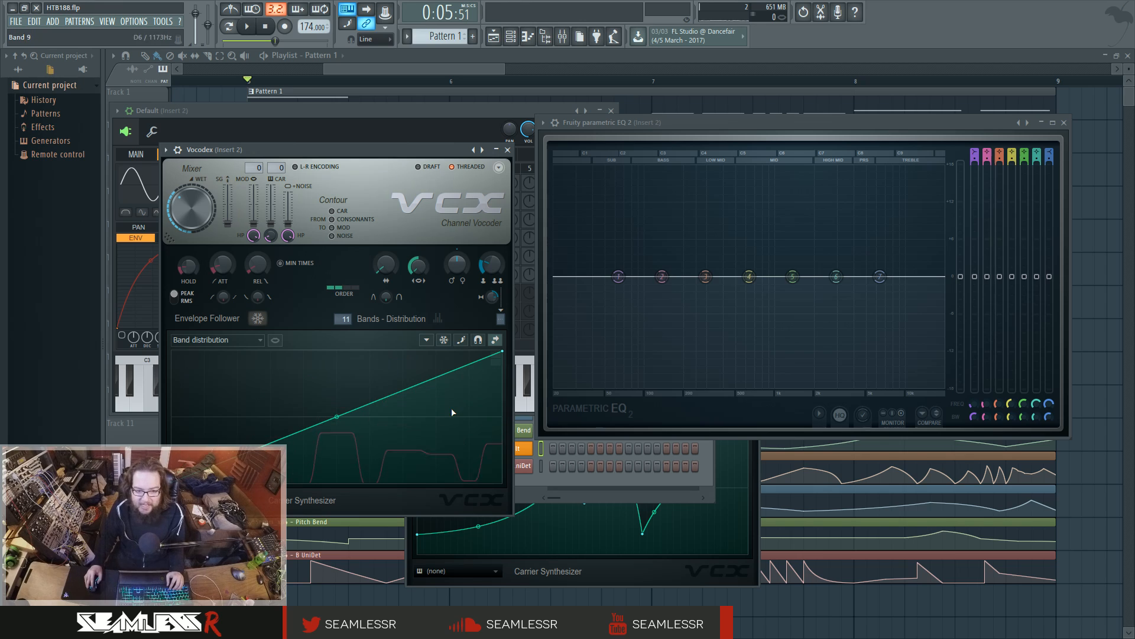
Step: Add two points to the Band distribution curve, at Band 5 and Band 8, each slightly below the line
right_click(319, 412)
drag(320, 411, 319, 422)
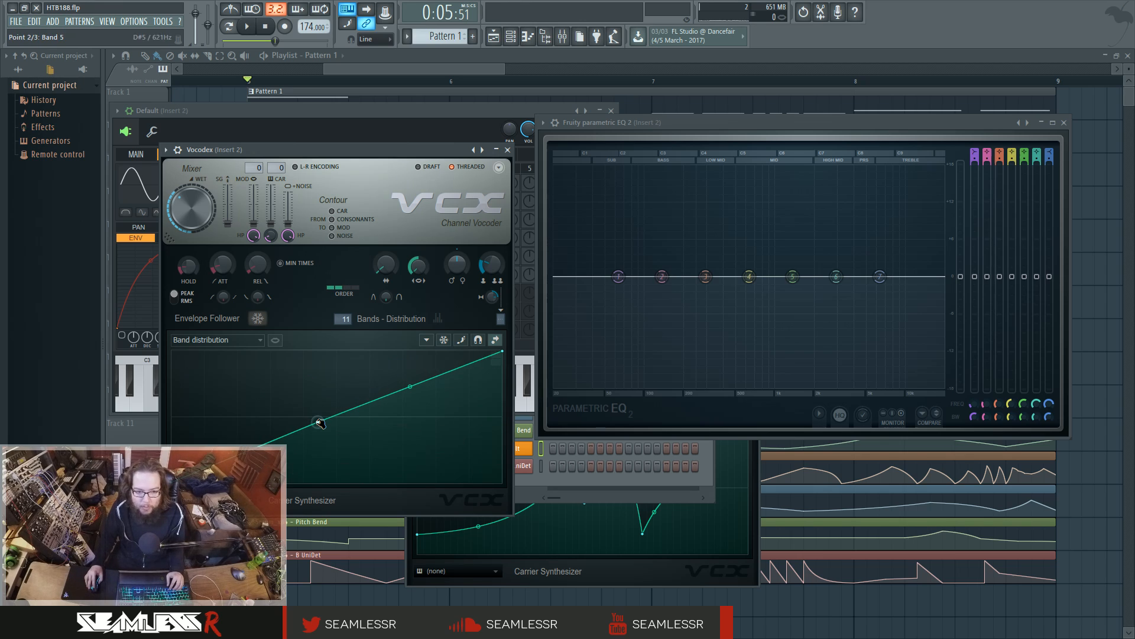
right_click(390, 388)
drag(391, 388, 393, 398)
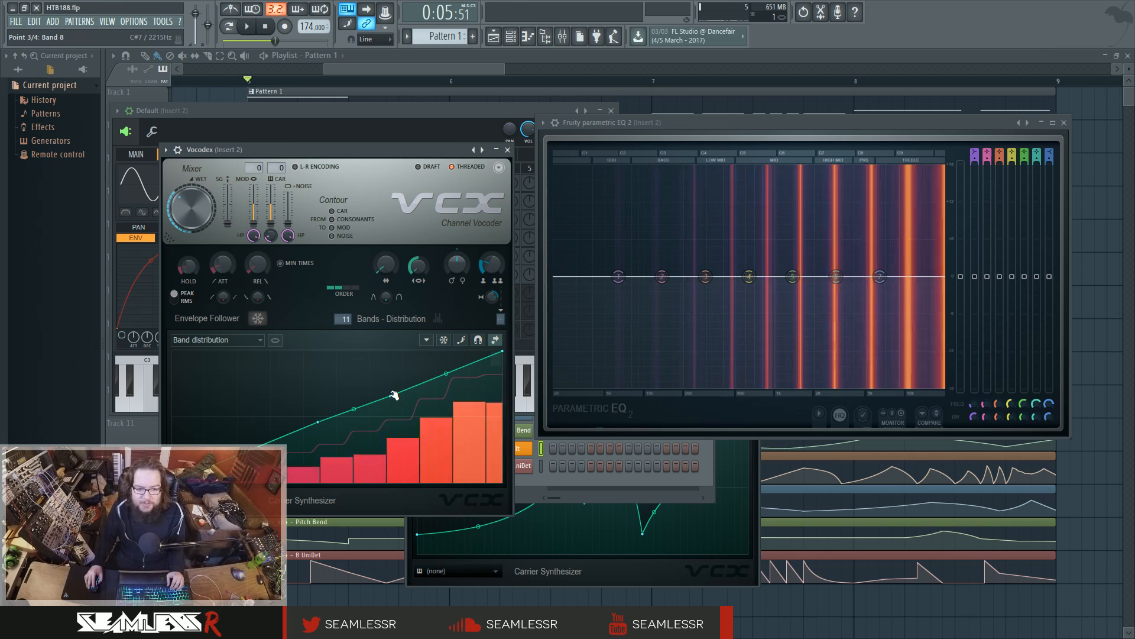
Step: Flatten the distribution curve between Band 5 and Band 9 while auditioning notes, and raise the Band 9 point
drag(393, 398, 387, 422)
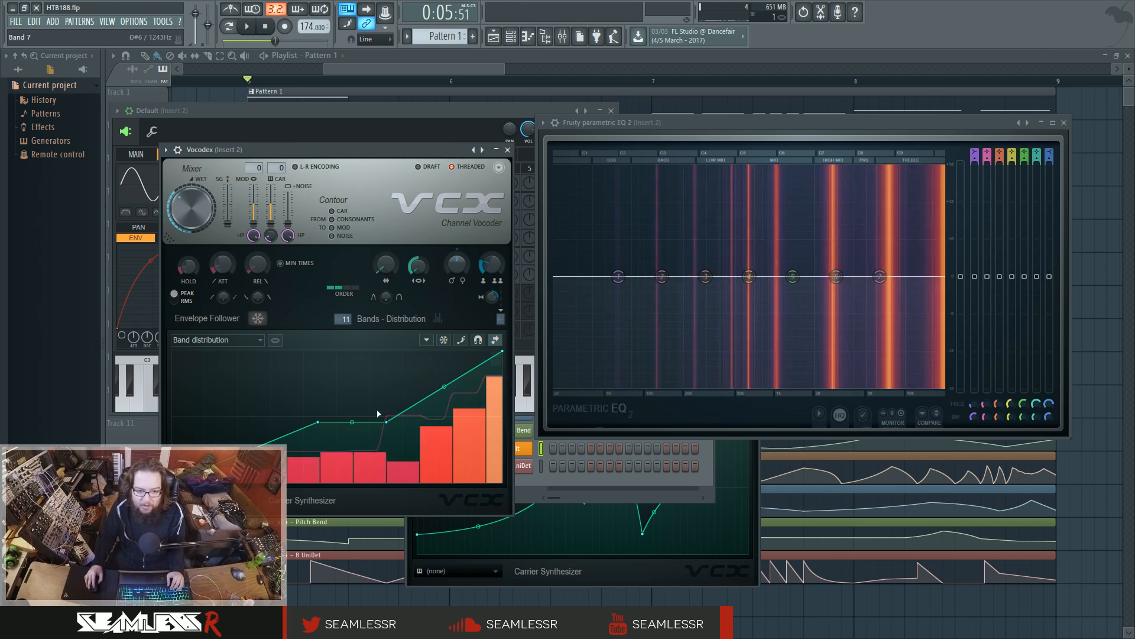
mouse_move(386, 422)
mouse_down()
mouse_move(391, 396)
mouse_move(387, 413)
mouse_up()
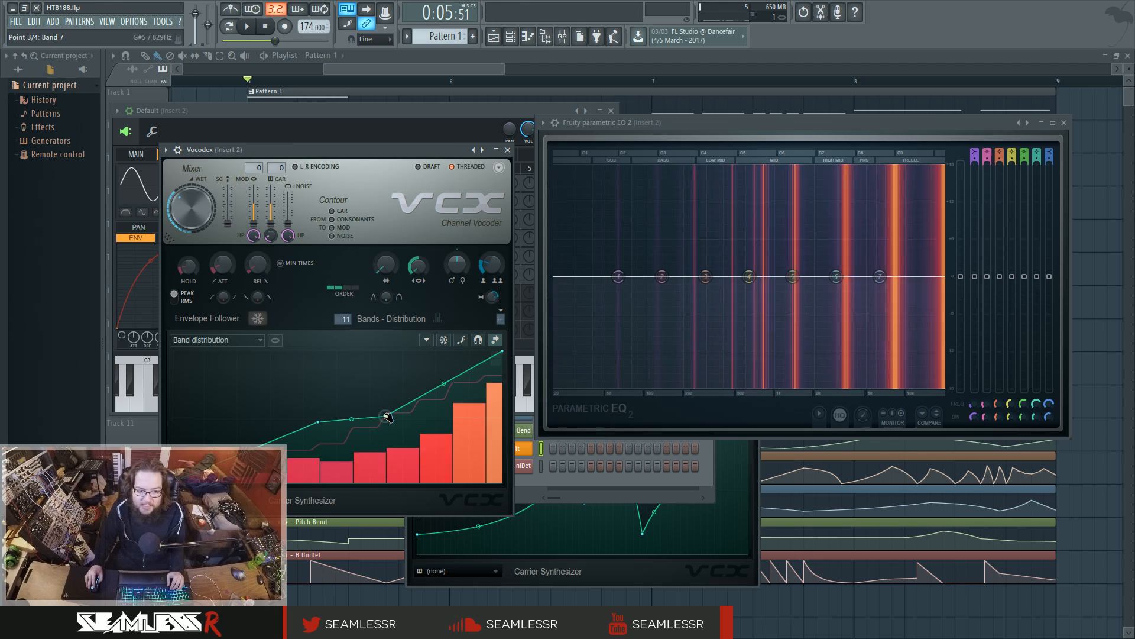
drag(388, 417, 483, 423)
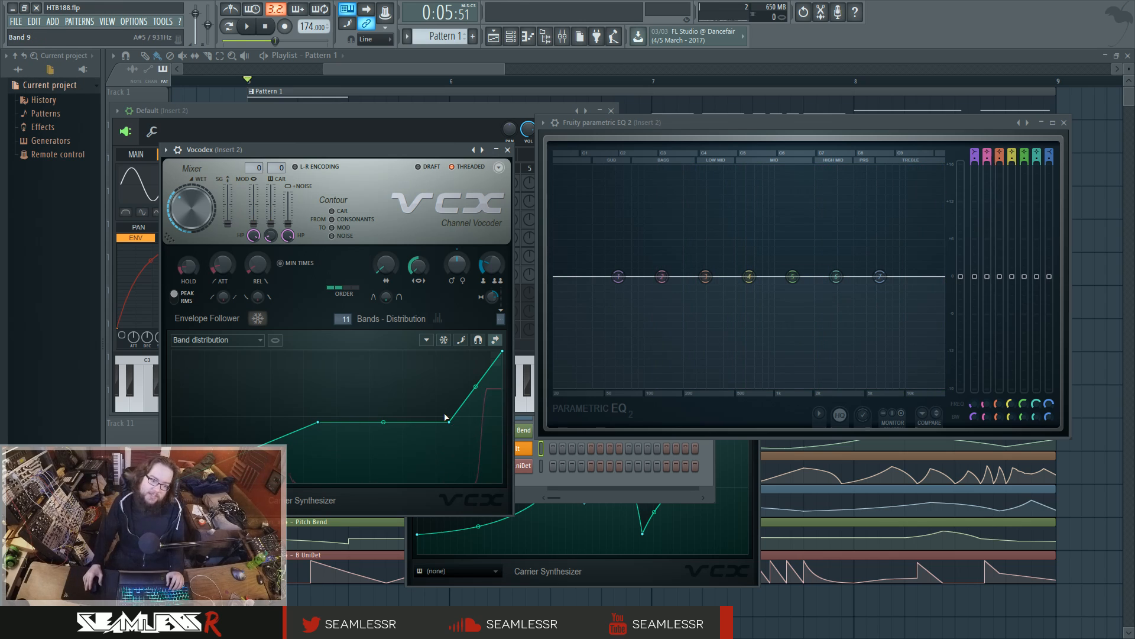
key(v)
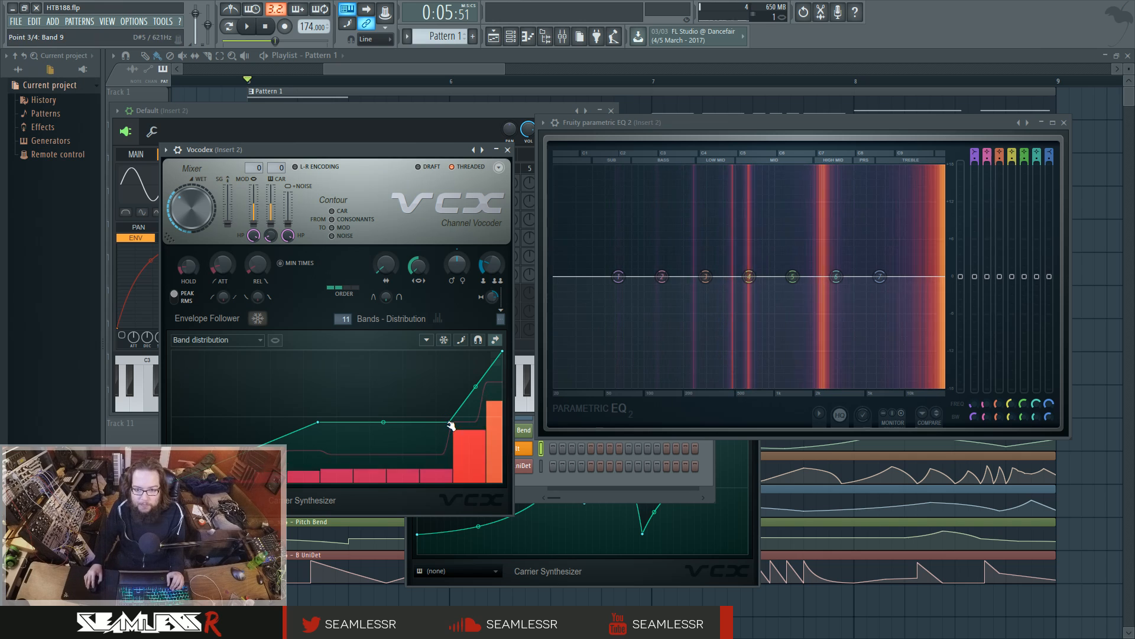
drag(449, 426, 452, 398)
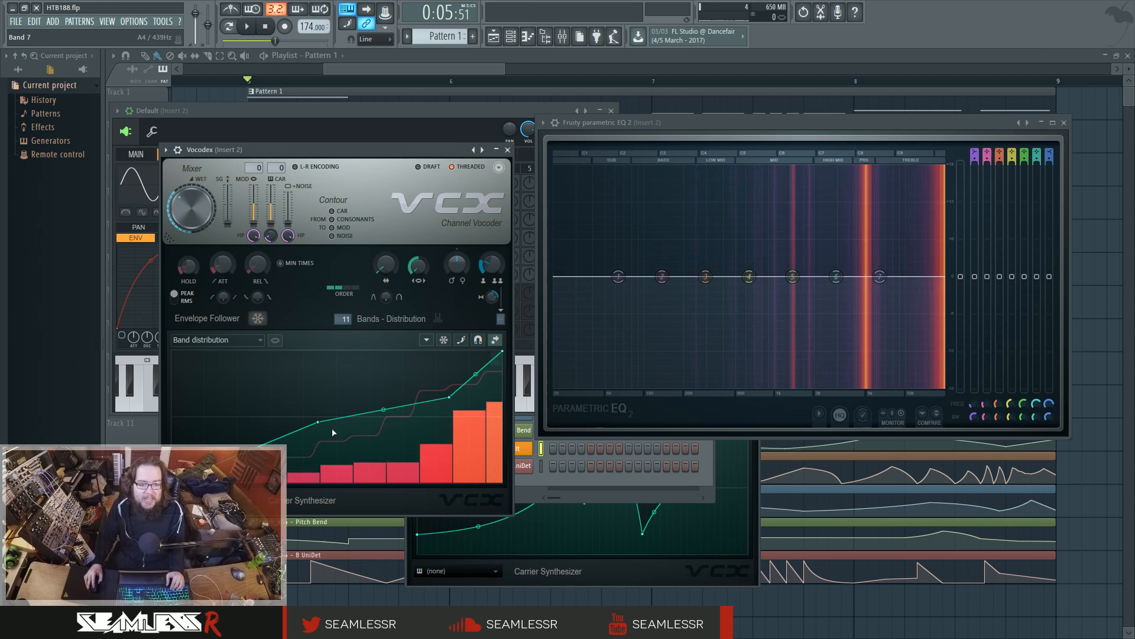
Step: Add and move points to reshape the Band distribution curve into a zigzag with two peaks and two dips
drag(317, 422, 260, 381)
right_click(288, 427)
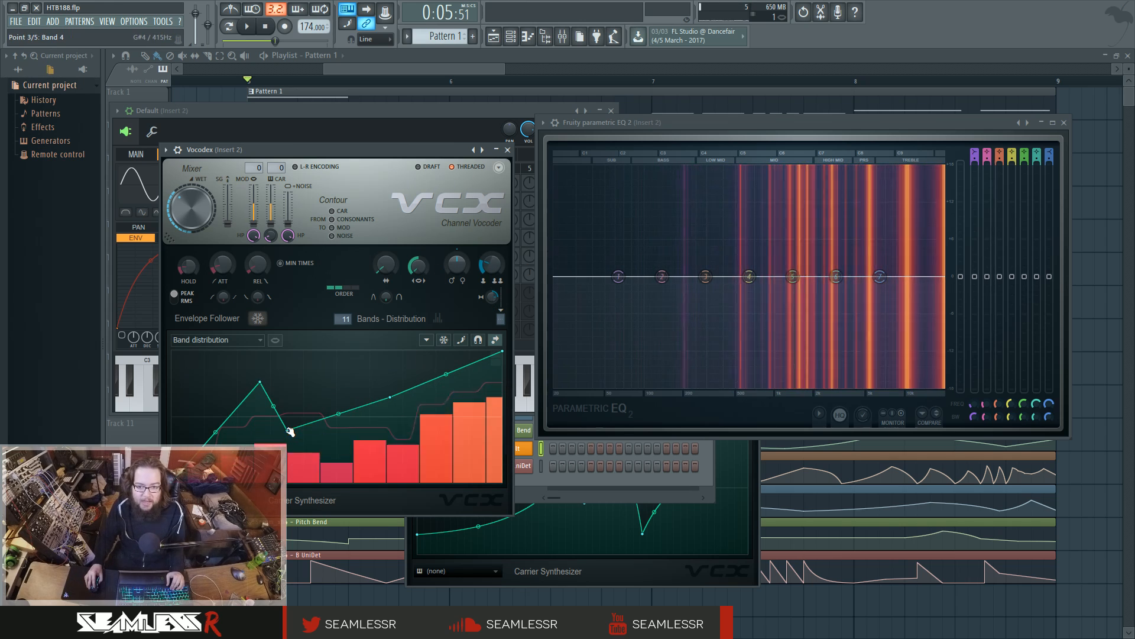
drag(288, 427, 318, 456)
right_click(358, 422)
drag(358, 421, 361, 359)
right_click(381, 405)
drag(382, 405, 395, 449)
drag(360, 358, 342, 375)
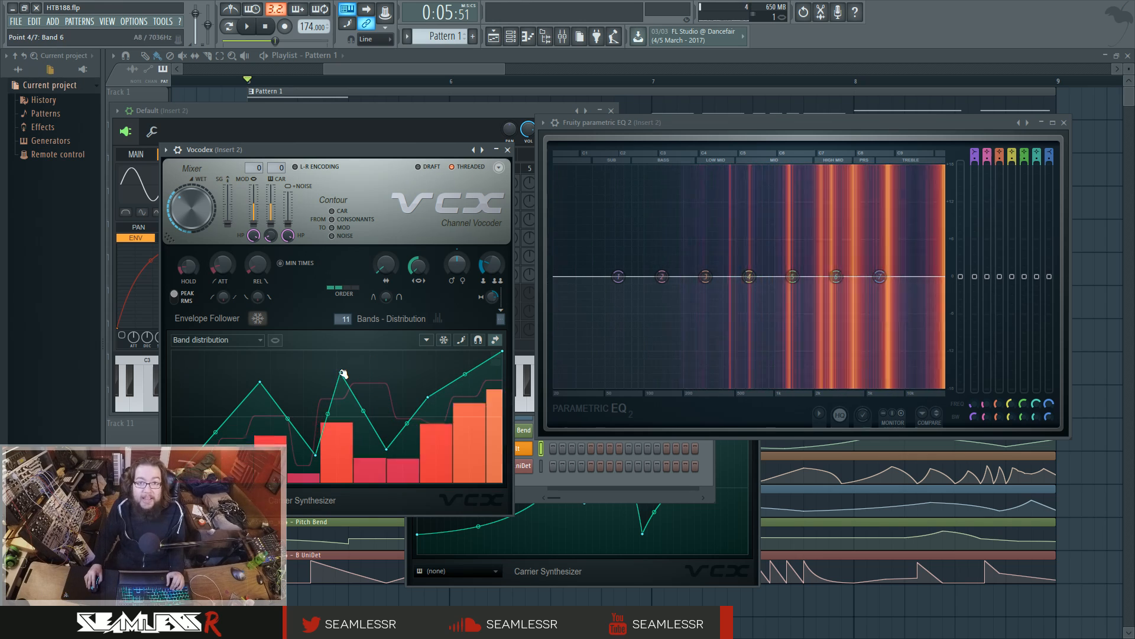
mouse_move(387, 449)
mouse_down()
mouse_move(408, 363)
mouse_move(392, 430)
mouse_up()
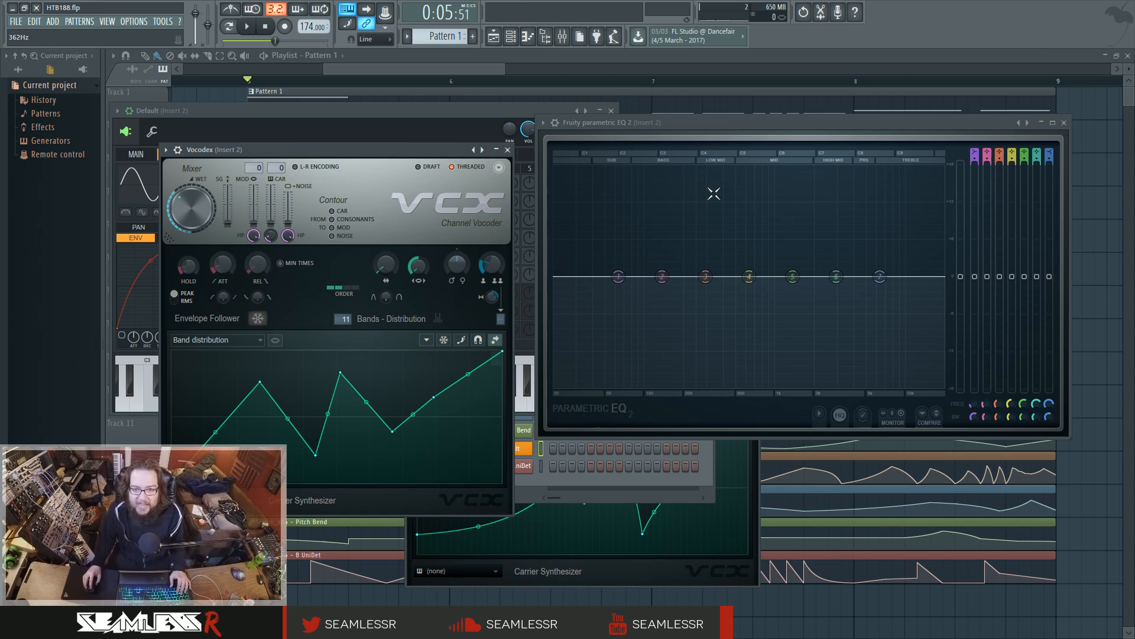
Step: Open the Serum_x64 channel, play the arrangement while showing the mixer's Insert 1, and stop playback
click(512, 36)
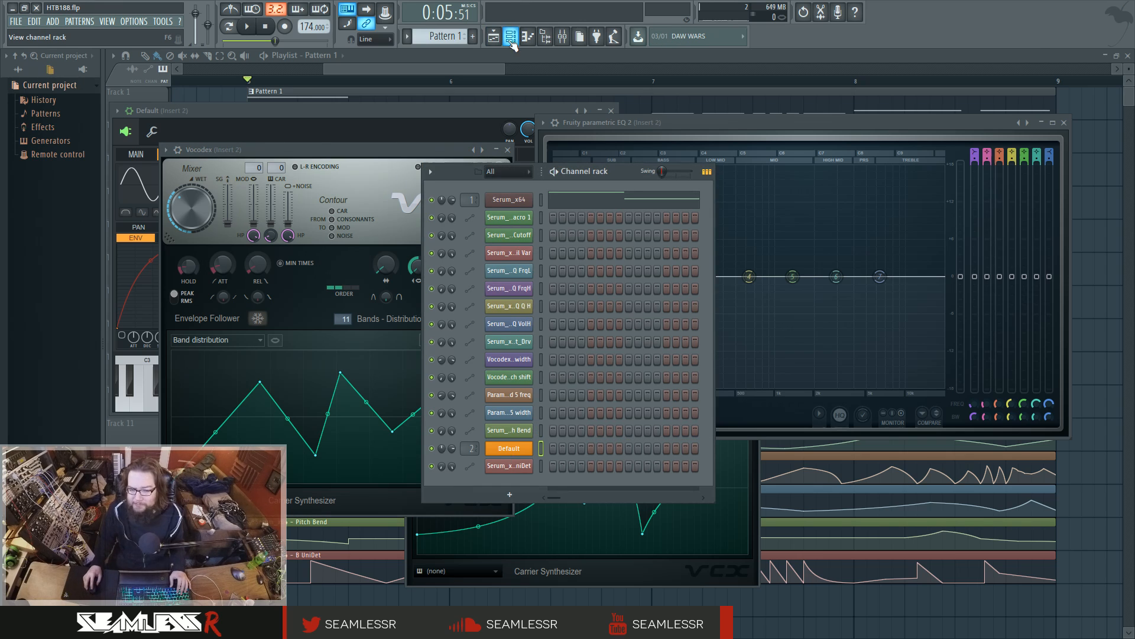
click(508, 200)
key(space)
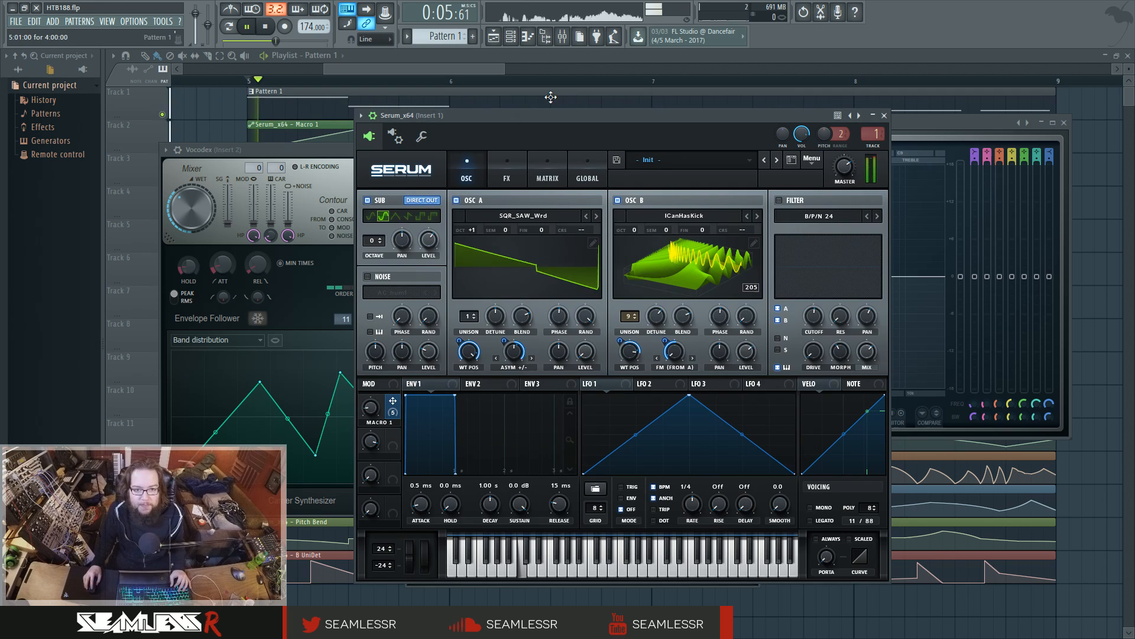
key(F9)
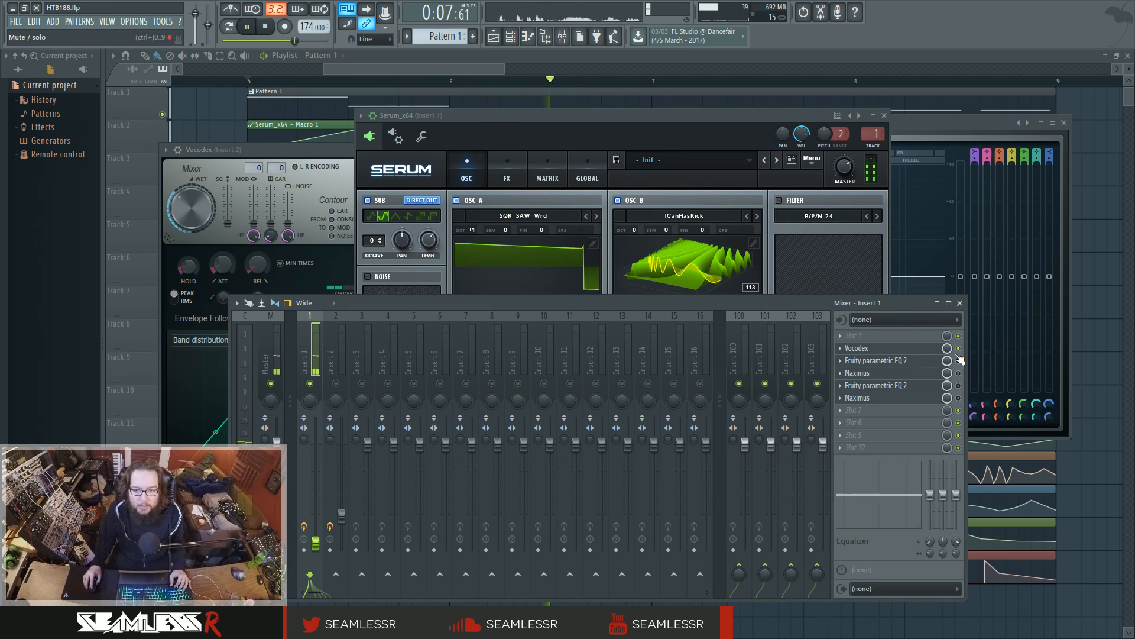
key(space)
Step: Open Insert 1's Vocodex, both Fruity parametric EQ 2 instances and the first Maximus to examine their settings
click(923, 360)
click(916, 348)
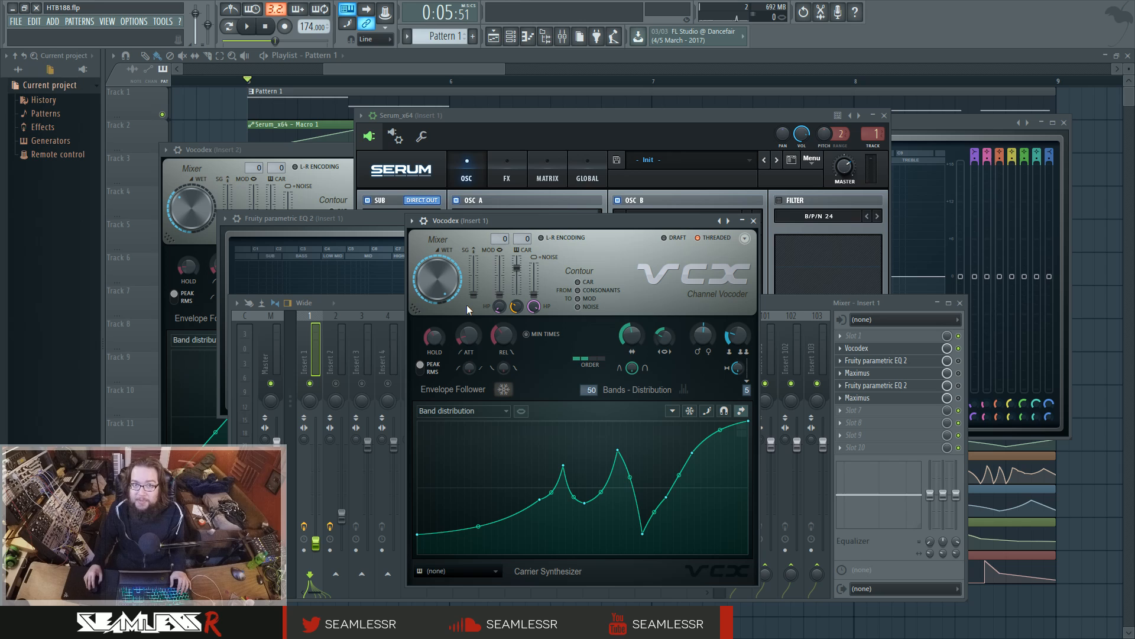
click(888, 385)
click(896, 373)
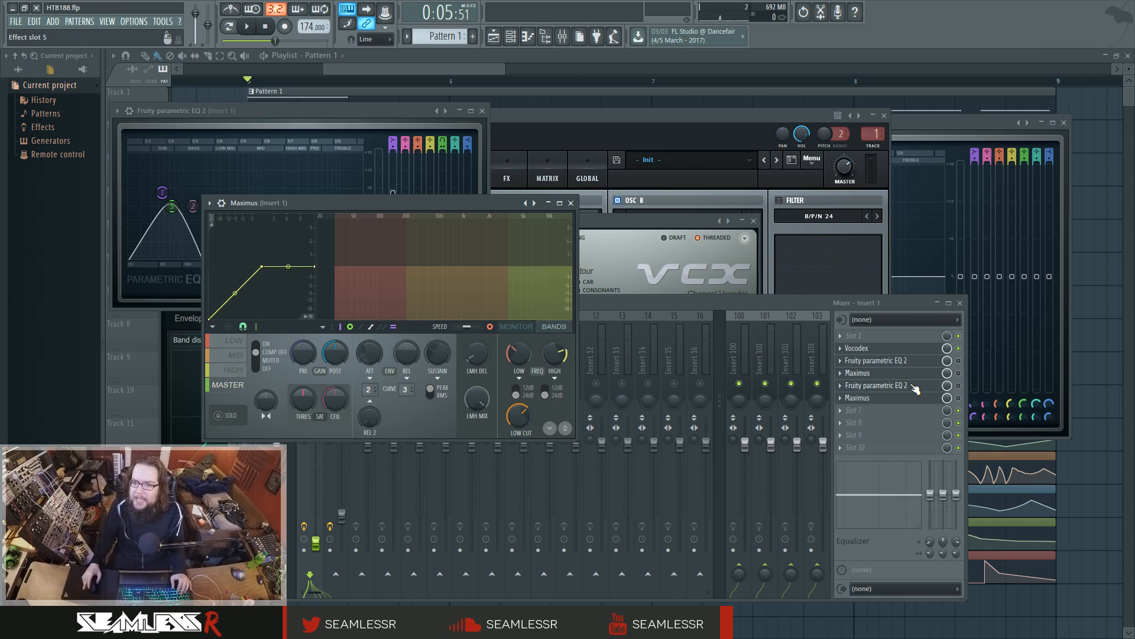
Step: Enable Insert 1's first Fruity parametric EQ 2 and open its window to show its curve
click(918, 363)
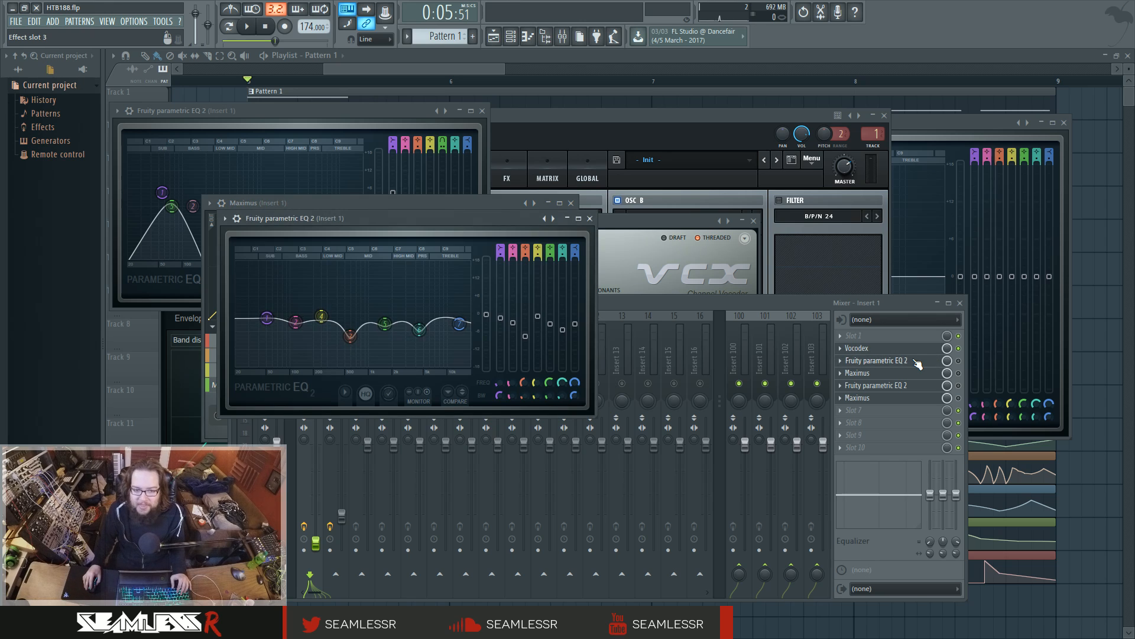
click(917, 363)
click(919, 356)
click(920, 354)
click(924, 355)
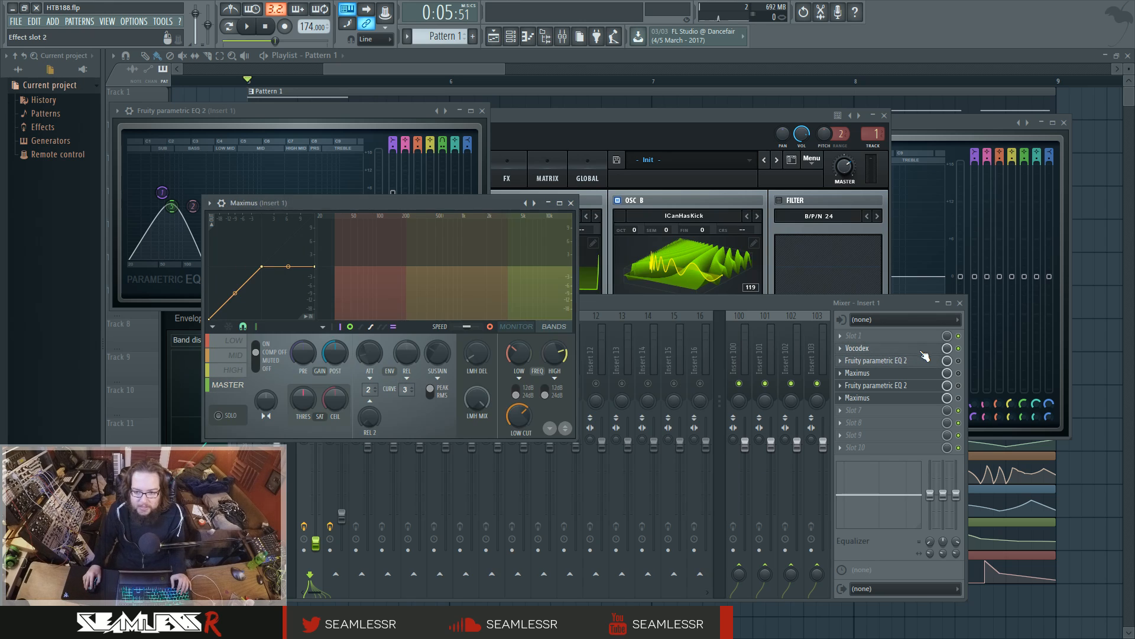
click(959, 361)
click(928, 363)
click(928, 363)
click(928, 363)
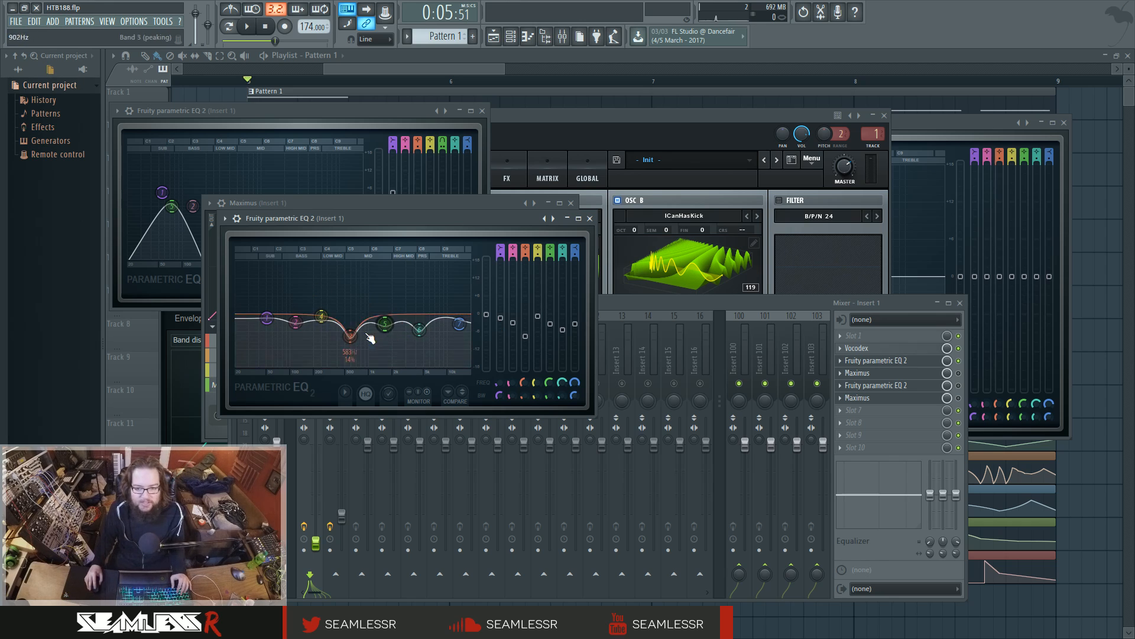
click(923, 353)
click(924, 354)
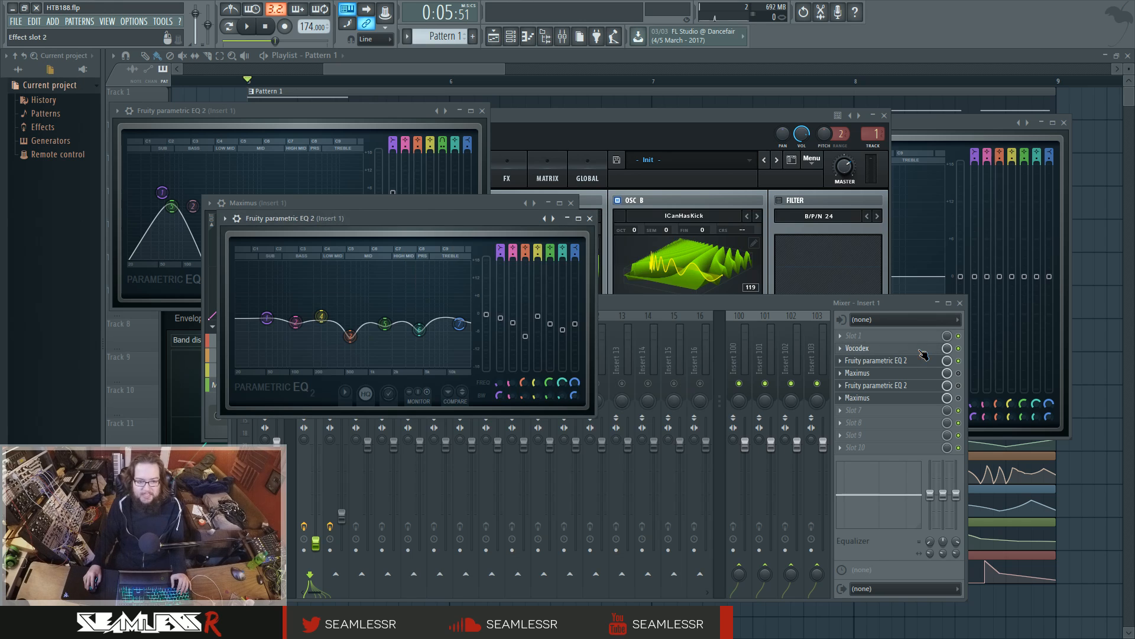
click(924, 354)
click(924, 355)
click(920, 362)
click(921, 362)
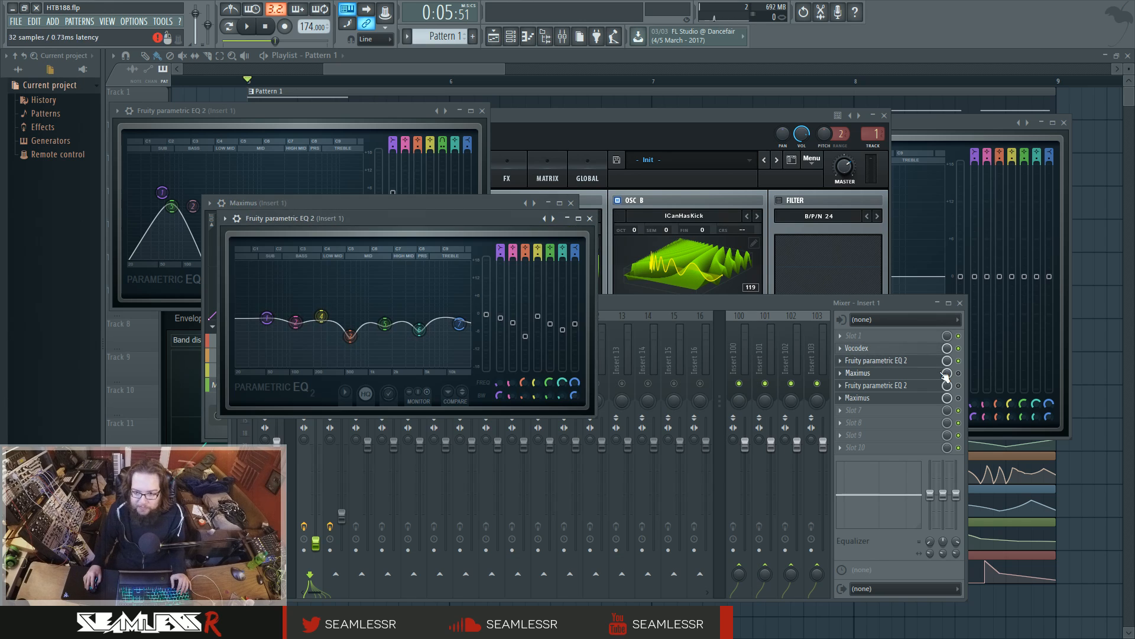
Step: Enable and open Insert 1's first Maximus, and reset Insert 1's volume fader to 100% (0.0 dB)
click(959, 373)
click(914, 375)
click(911, 376)
alt+click(316, 544)
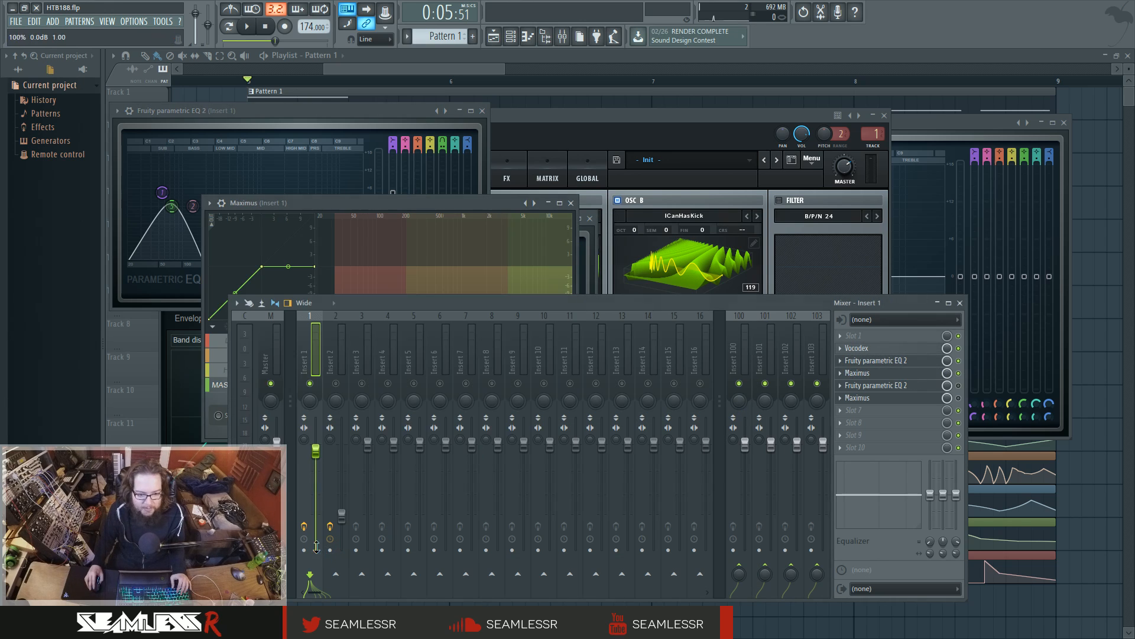
click(888, 373)
click(890, 374)
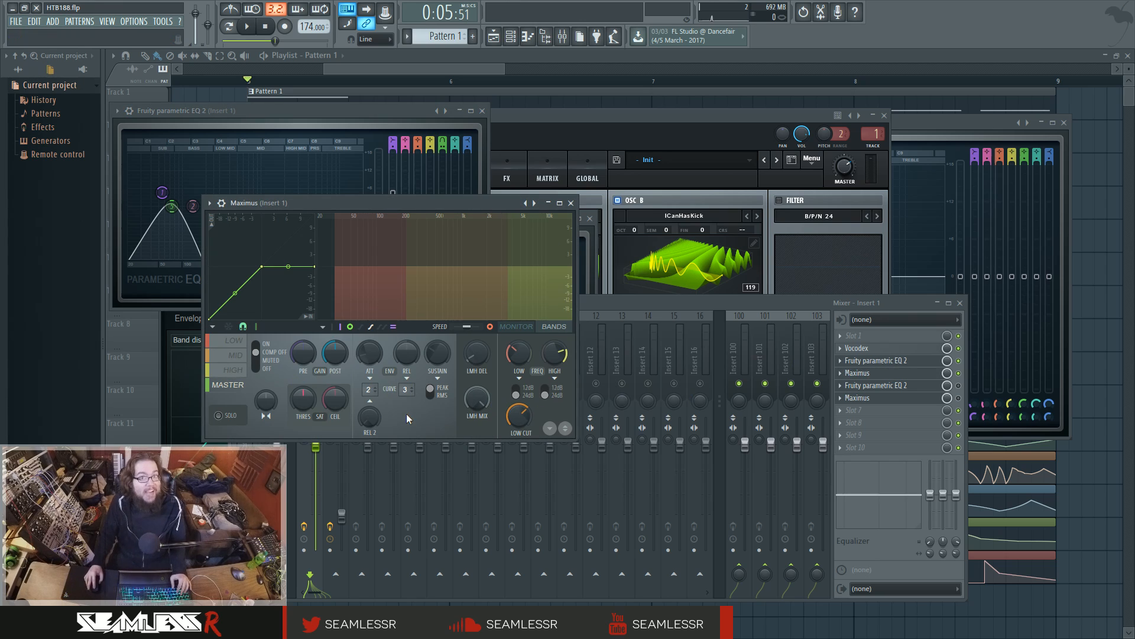
Step: Examine the low, mid, high and master band settings in Insert 1's first Maximus
click(237, 343)
click(237, 354)
click(238, 367)
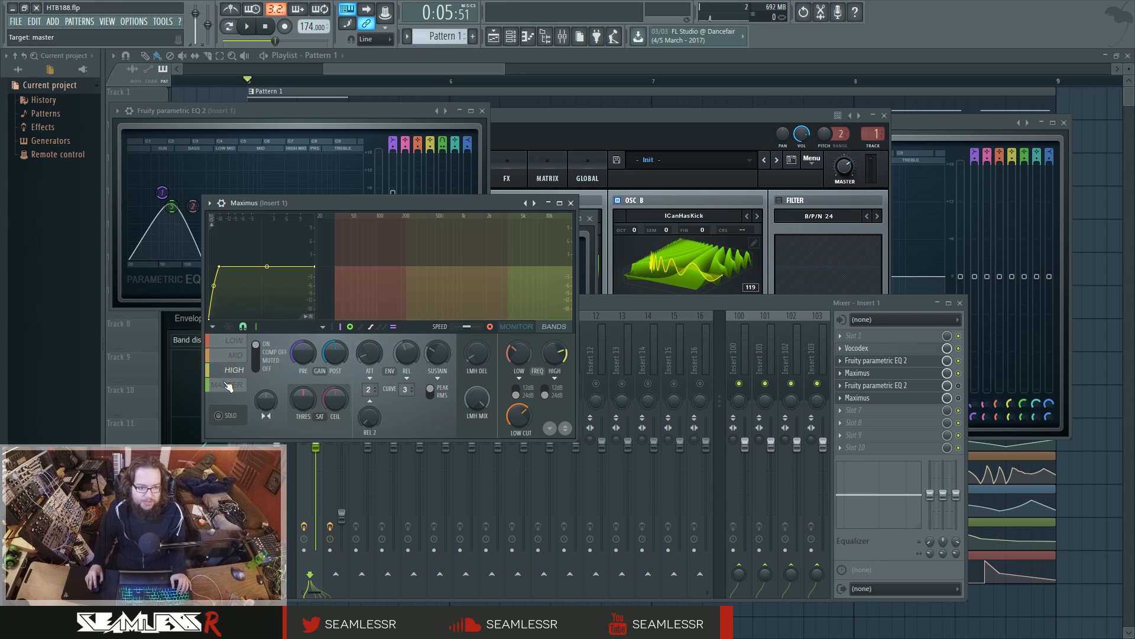
click(228, 386)
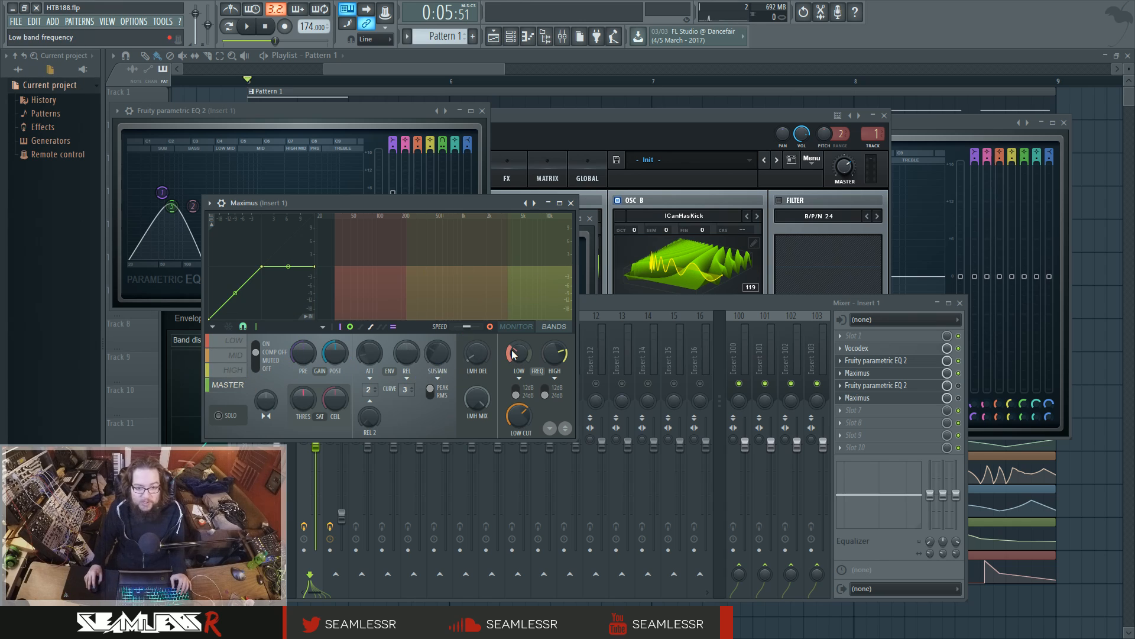
click(237, 355)
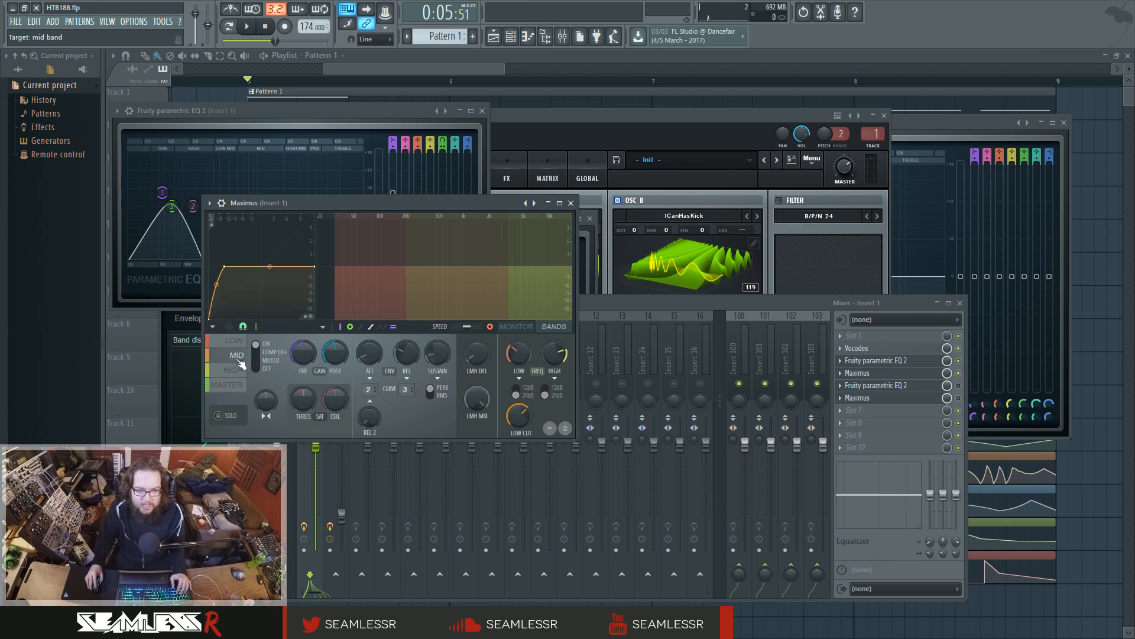
click(533, 326)
click(545, 326)
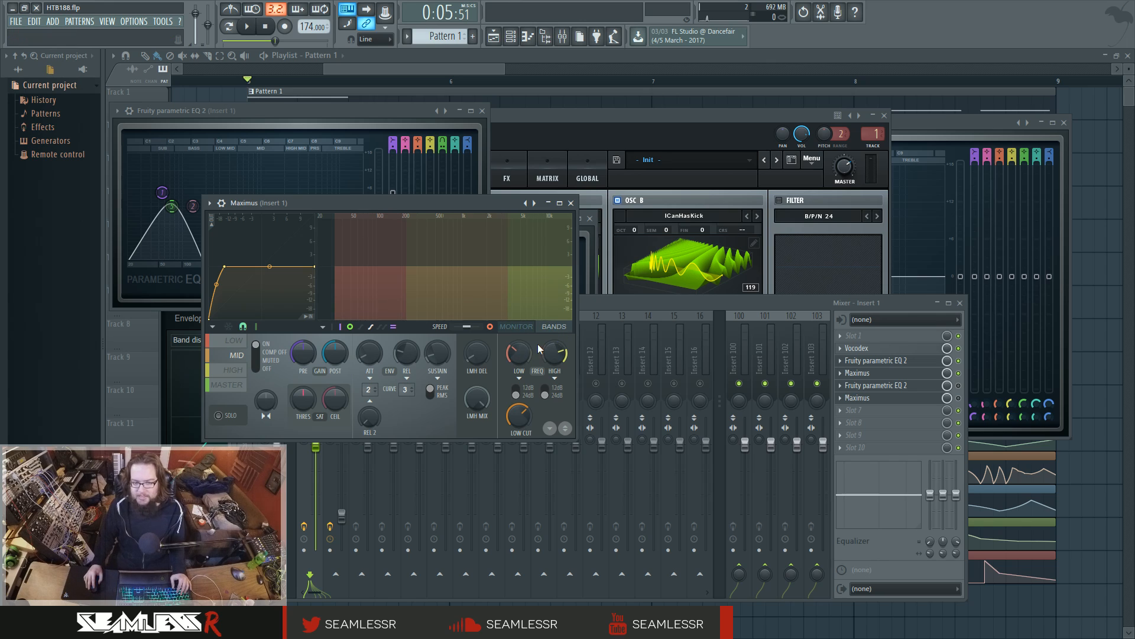
click(214, 348)
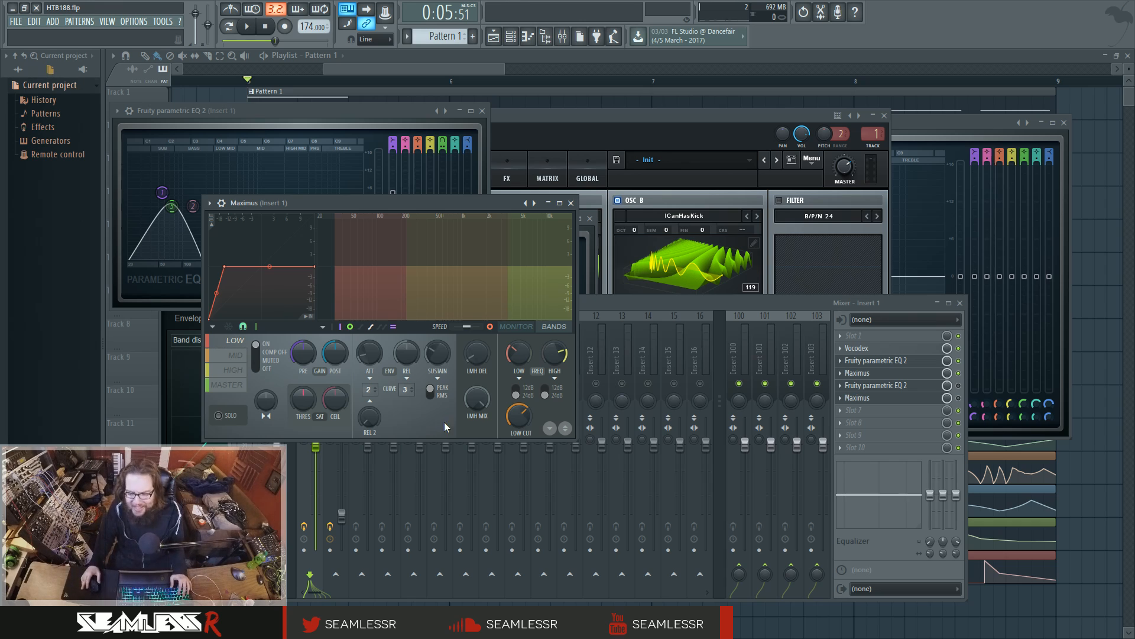
Step: Open Insert 1's second Fruity parametric EQ 2 and its first Maximus, playing the arrangement briefly with each
click(928, 386)
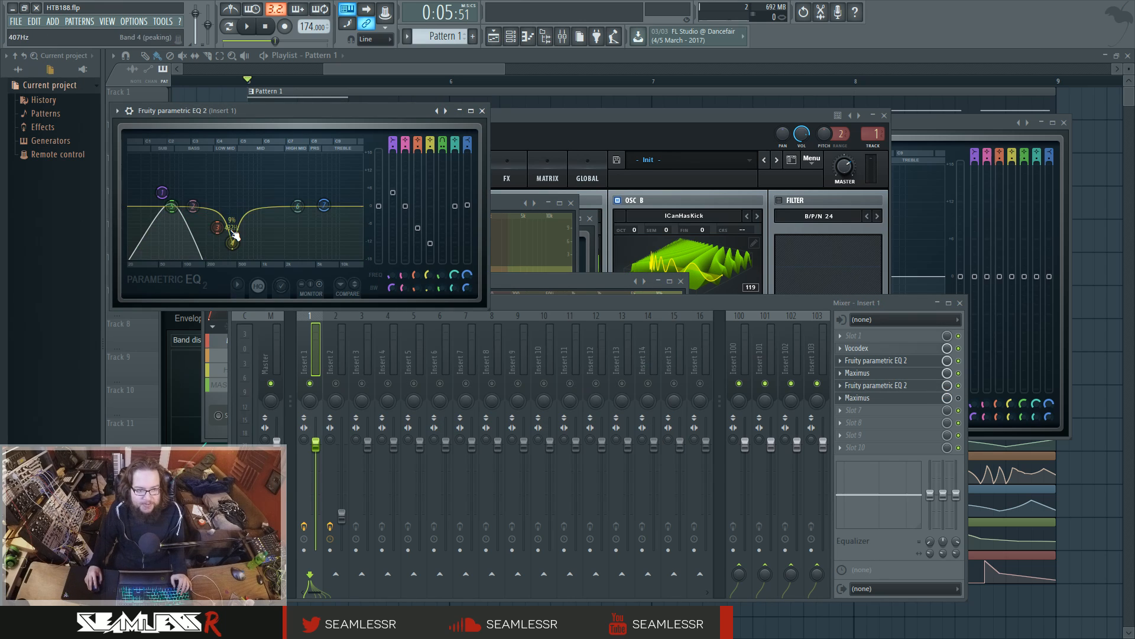
key(space)
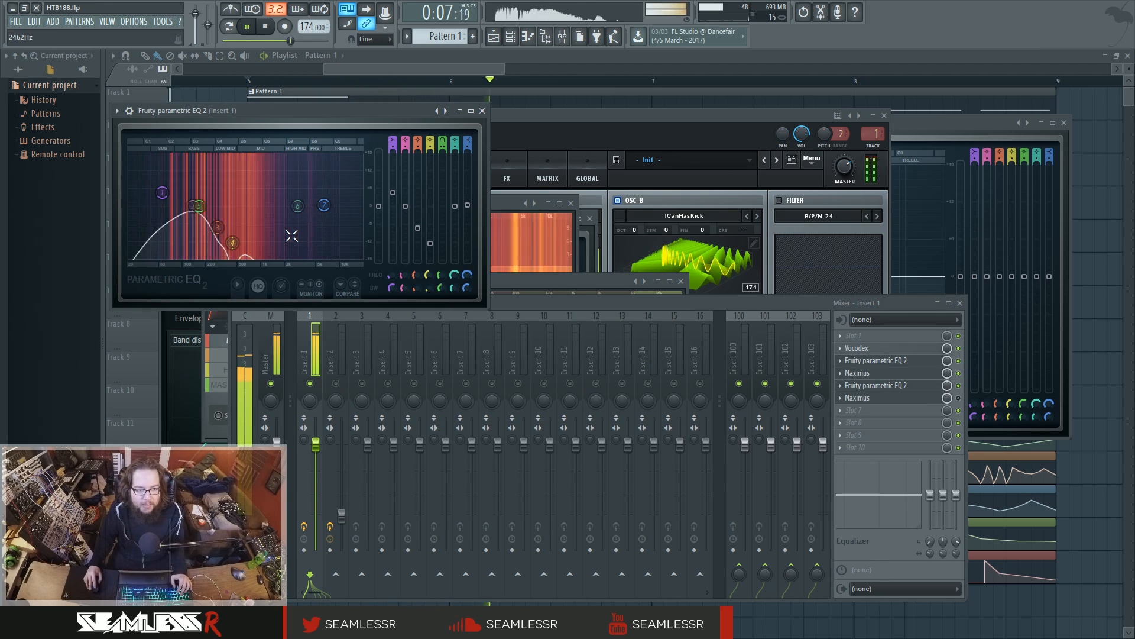
key(space)
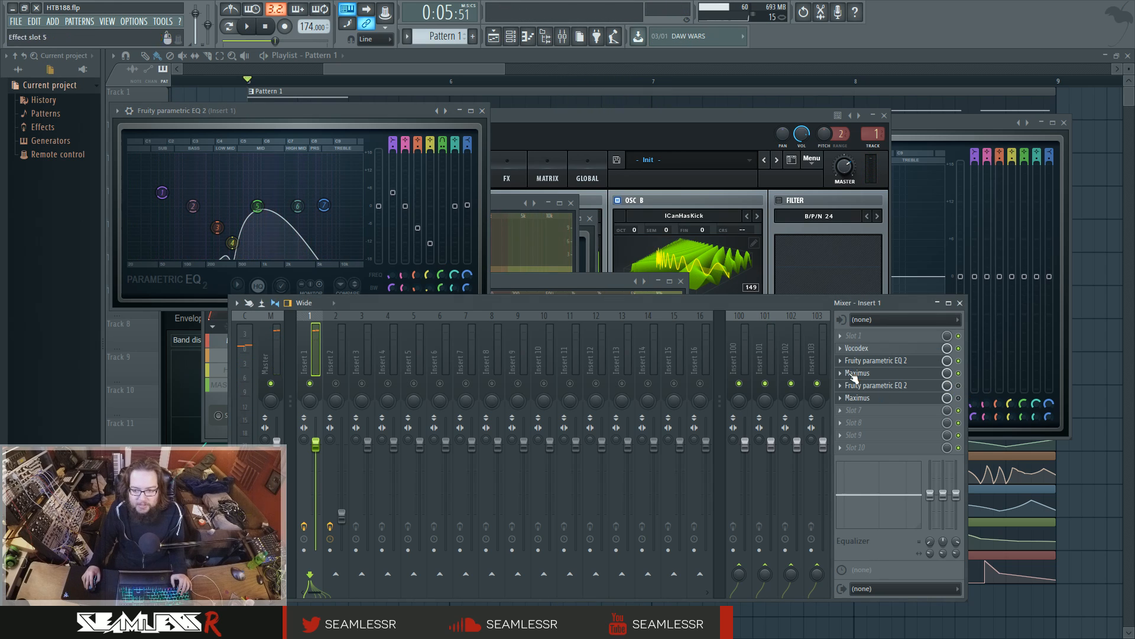
click(875, 373)
key(space)
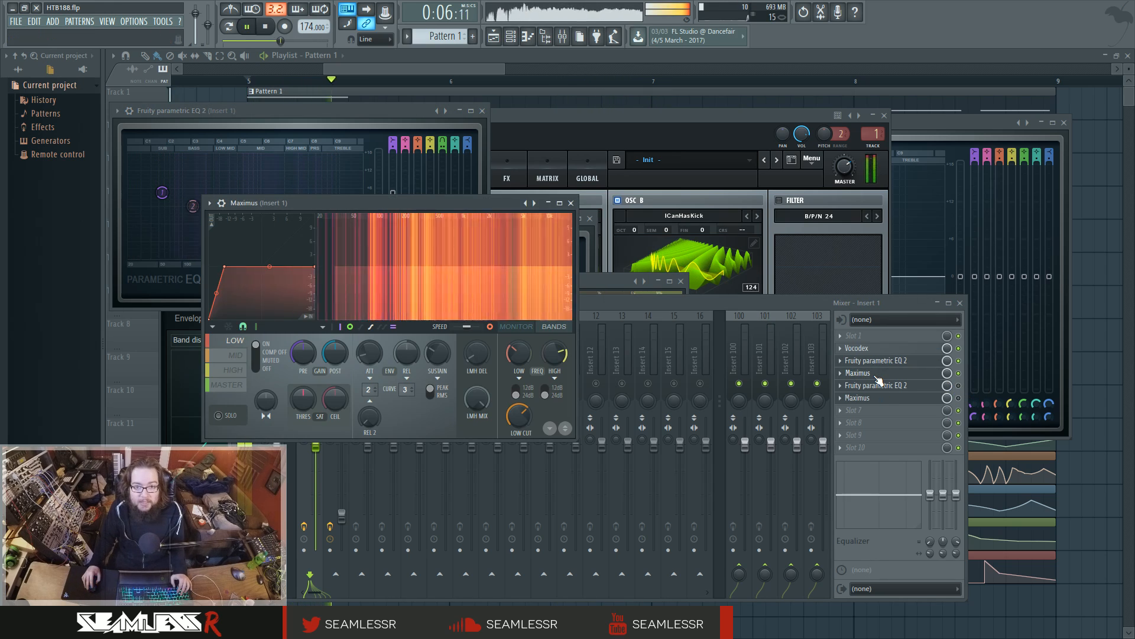
key(space)
Step: Close the first Maximus, lower Insert 1's volume fader while playing the arrangement, and stop playback
click(876, 376)
click(630, 414)
key(space)
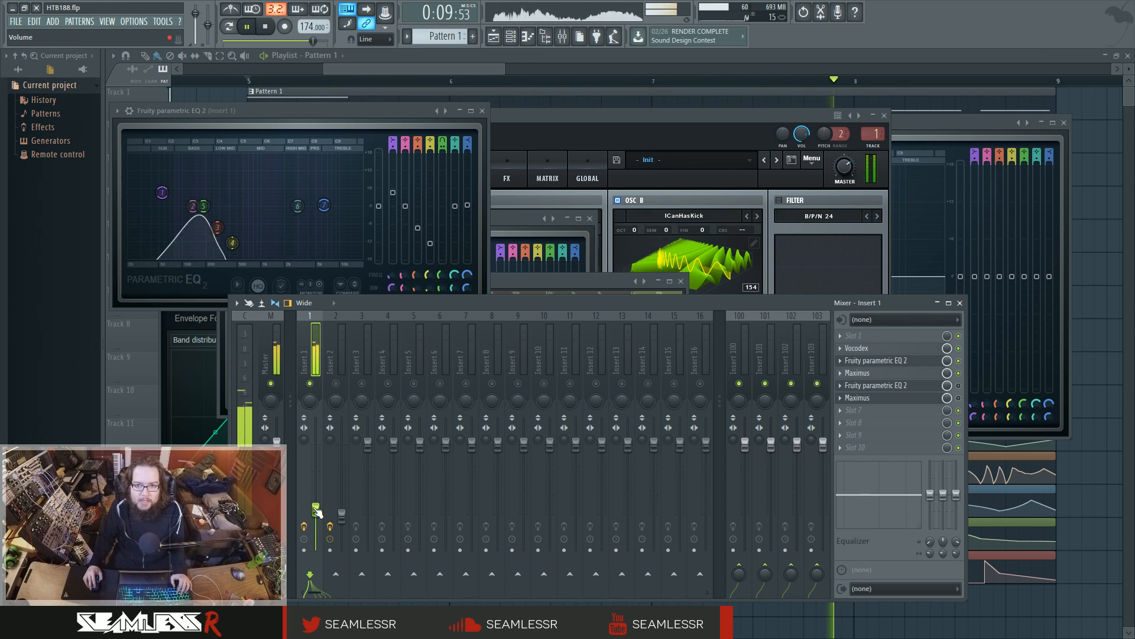
key(space)
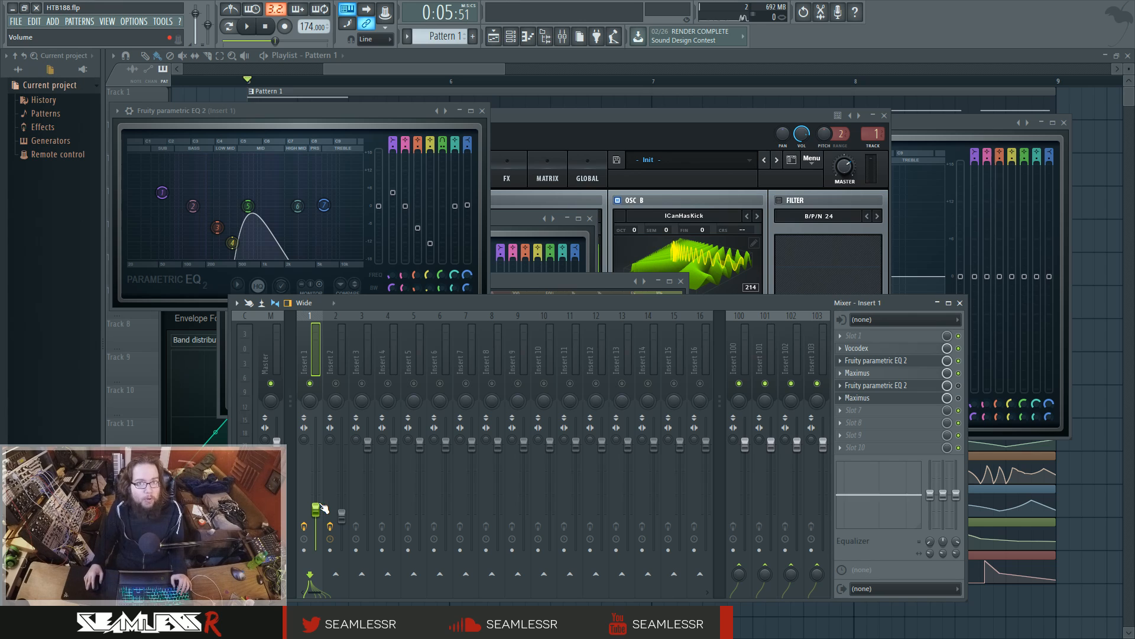
Step: Look at Insert 1's second Maximus and audition the arrangement with the second Fruity parametric EQ 2 in view
click(920, 397)
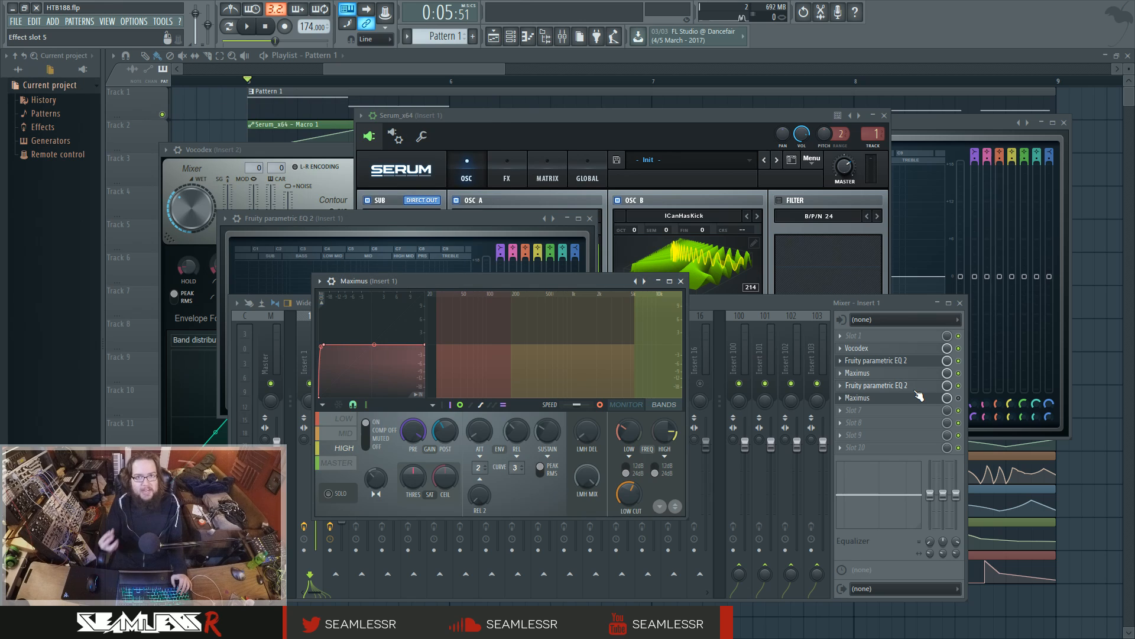
click(916, 391)
key(space)
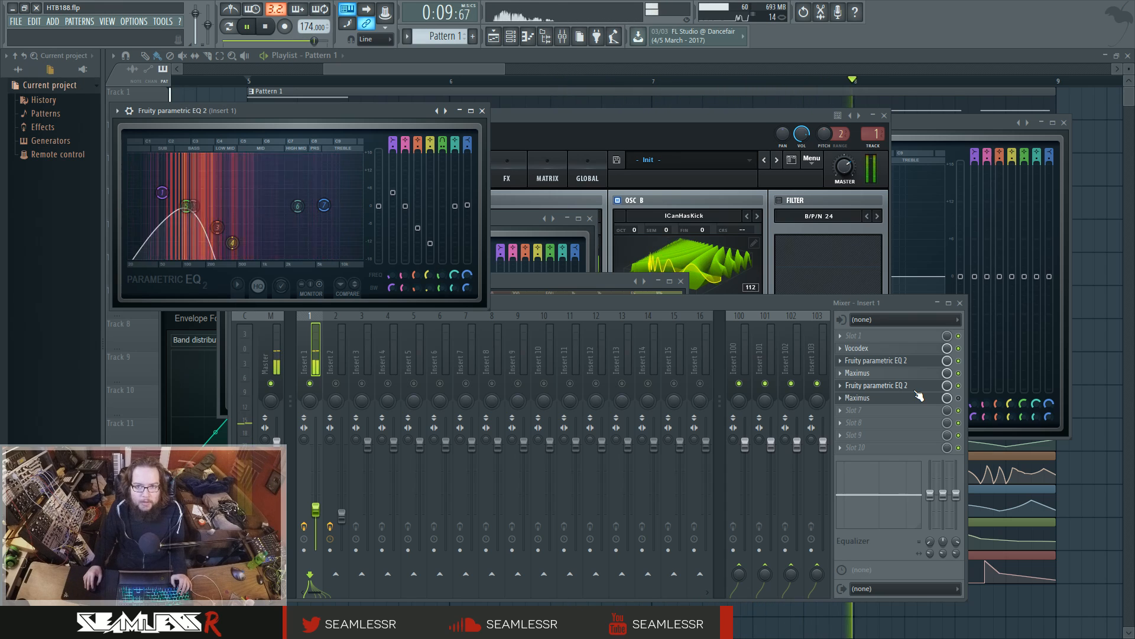
key(space)
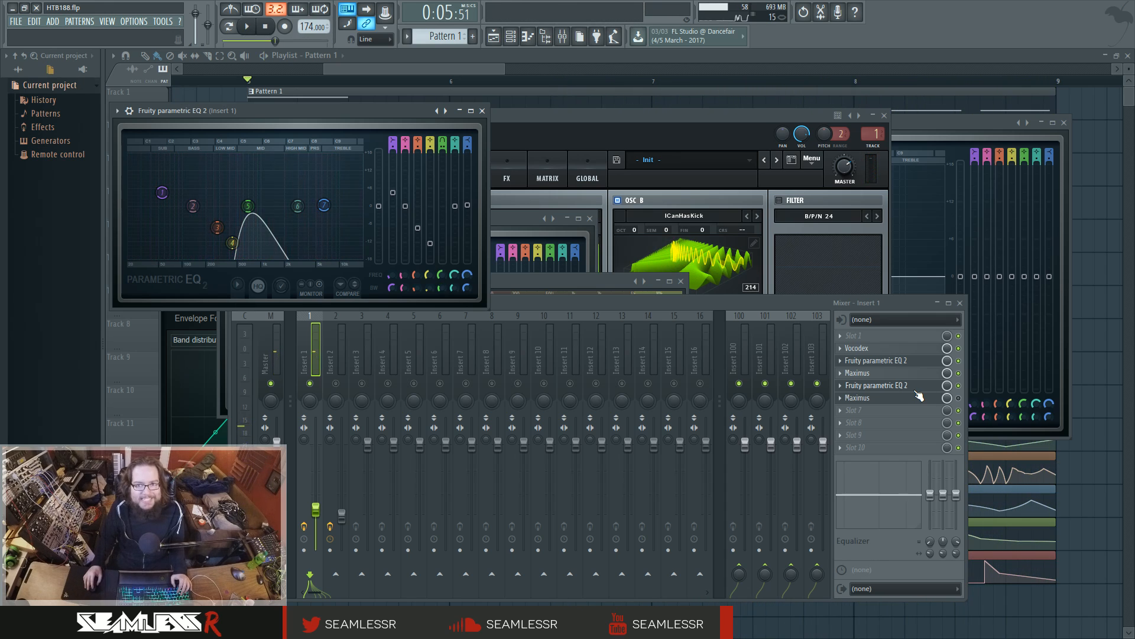
Step: Enable and open Insert 1's second Maximus, and play the arrangement through it
click(958, 398)
click(925, 403)
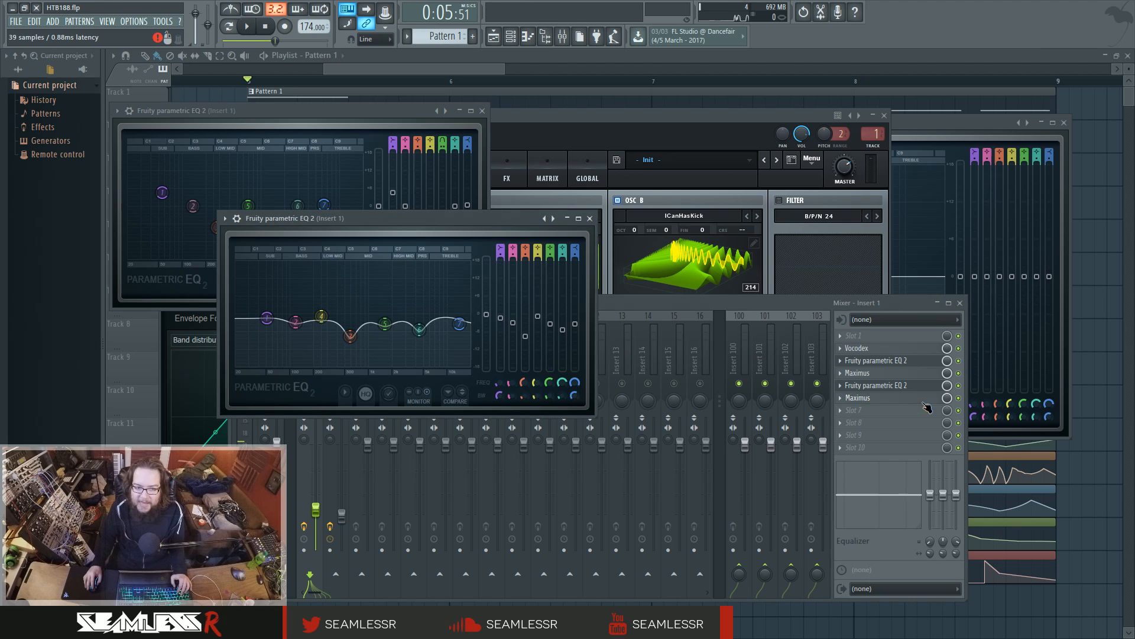
click(924, 402)
key(space)
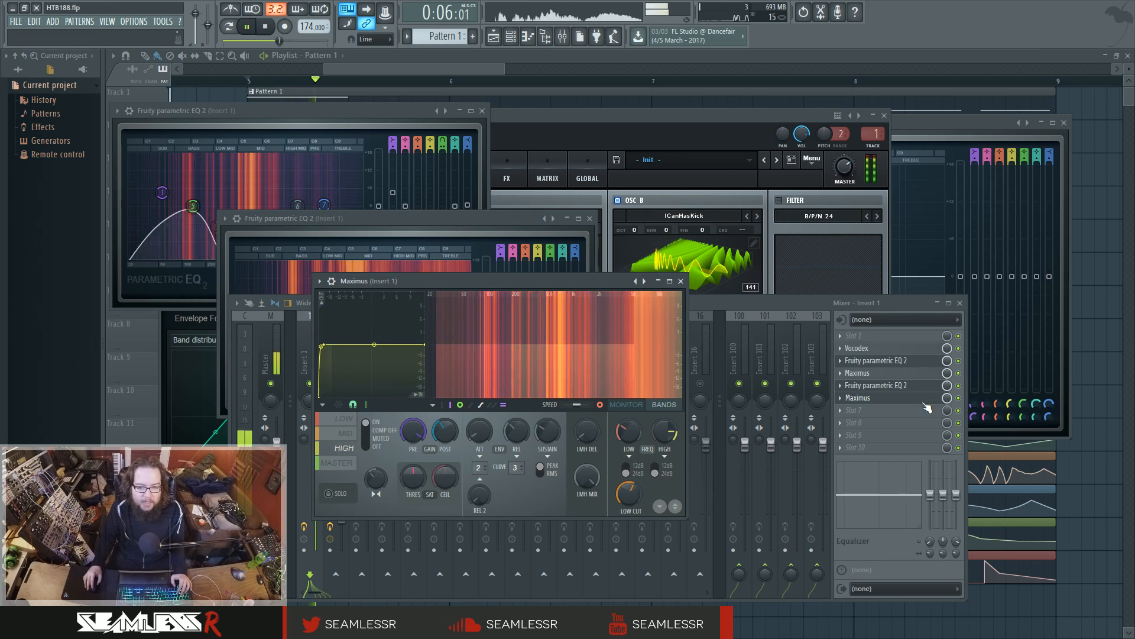
Step: Raise Insert 1's volume fader back level with the other tracks and restart playback
click(696, 300)
key(space)
key(space)
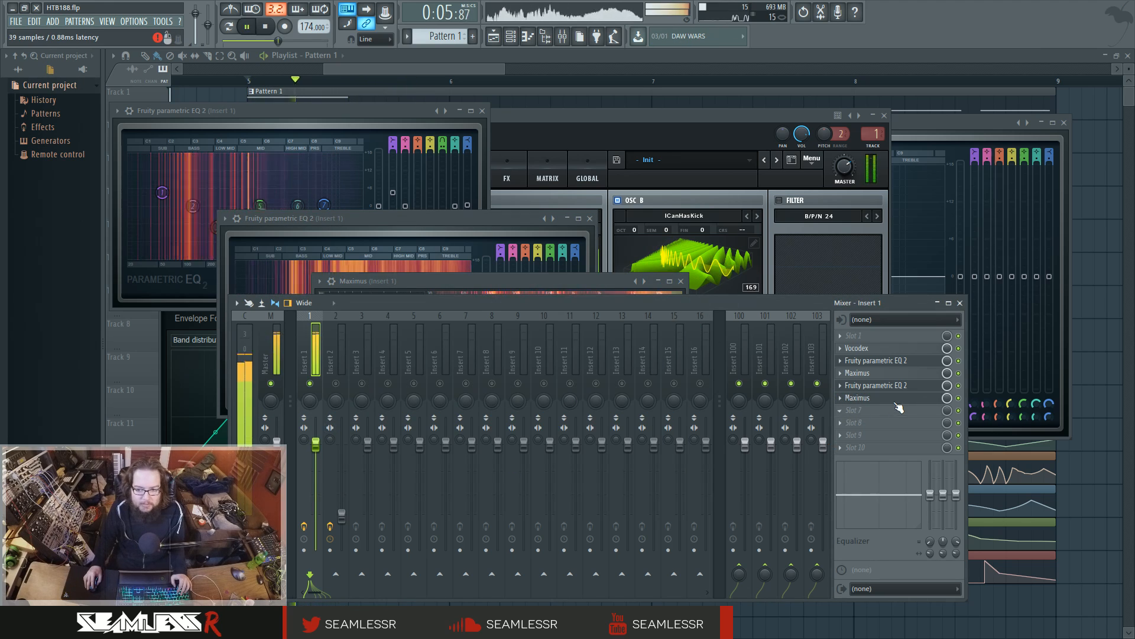
Step: Examine the second Maximus's bands during playback, stop, and show its high band with the Monitor display
click(857, 398)
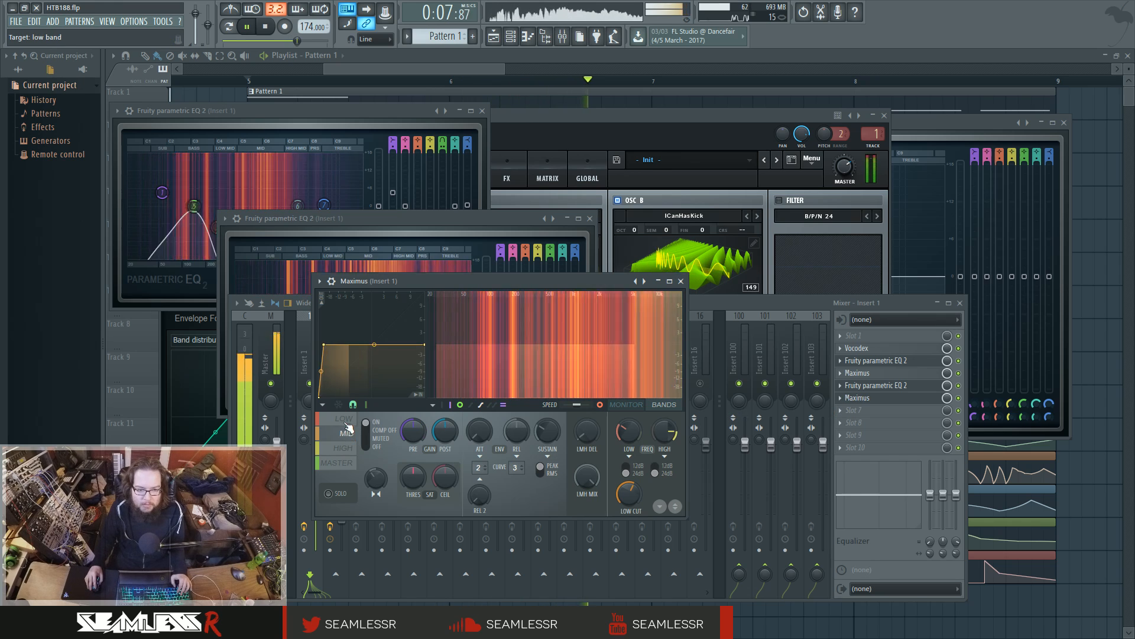
click(346, 465)
key(space)
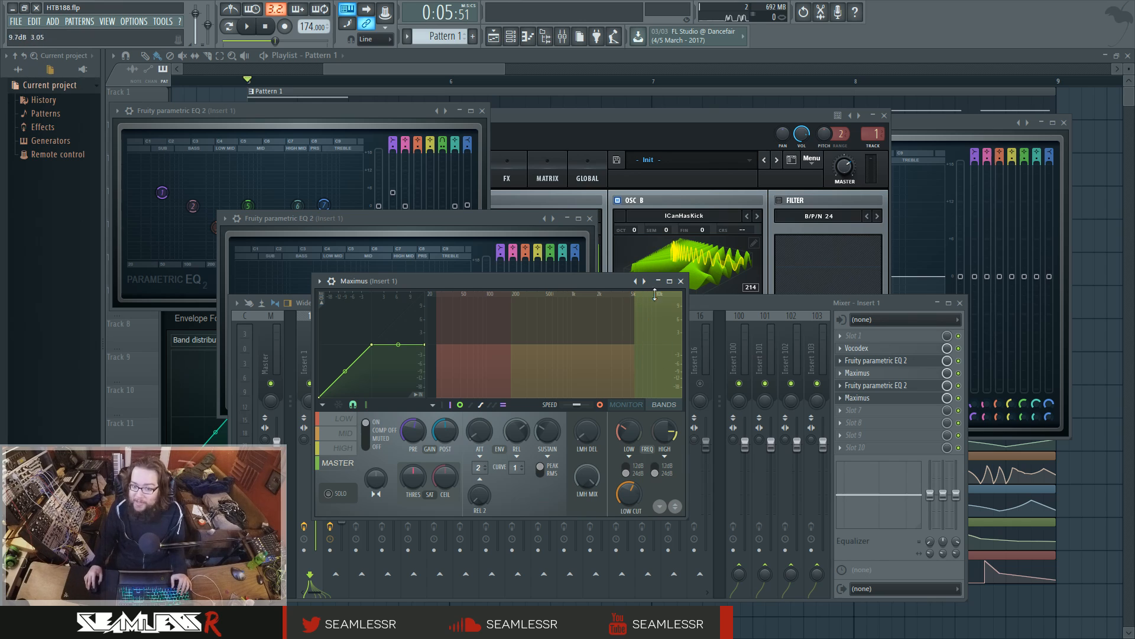
click(346, 447)
click(642, 407)
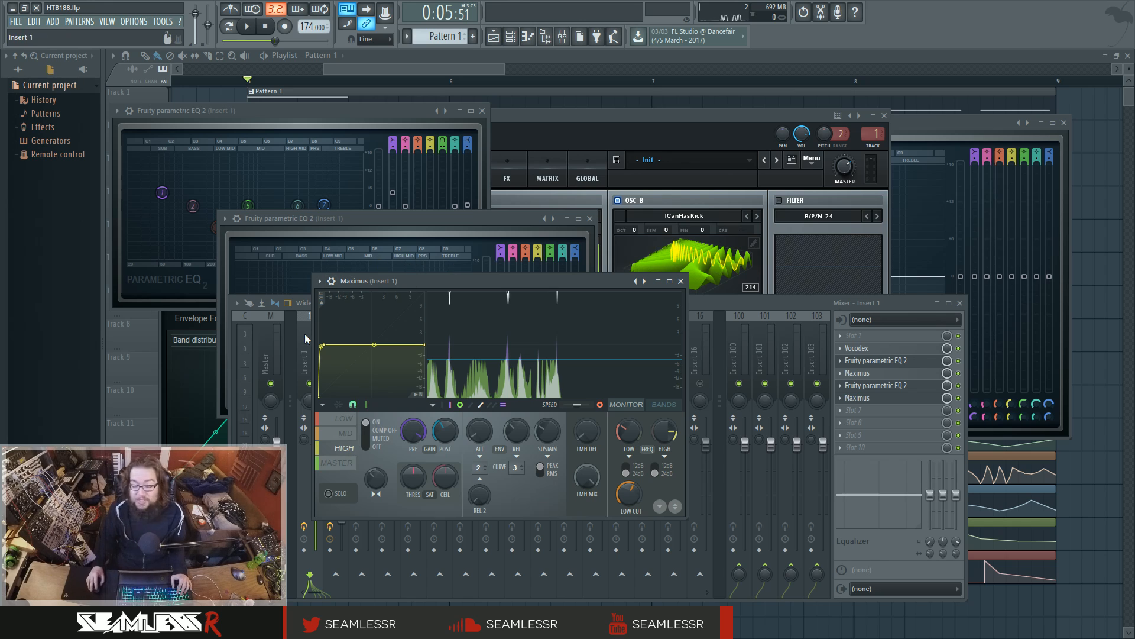
Step: Bring Insert 2's Vocodex forward and arrange it beside the second Maximus so both windows are visible
click(194, 500)
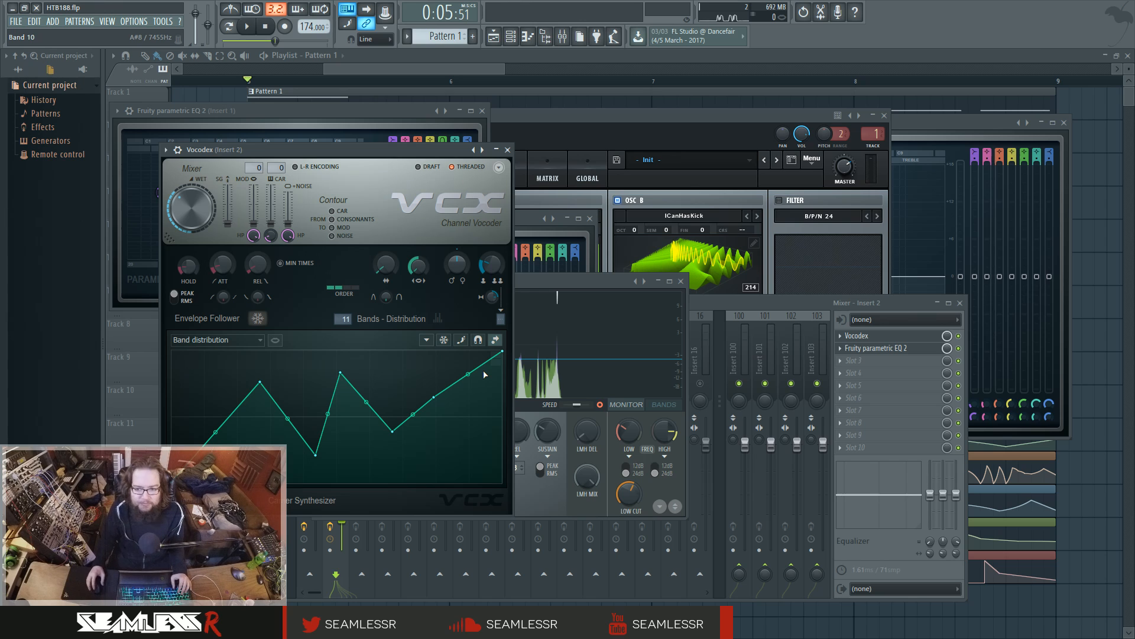
drag(555, 282, 812, 336)
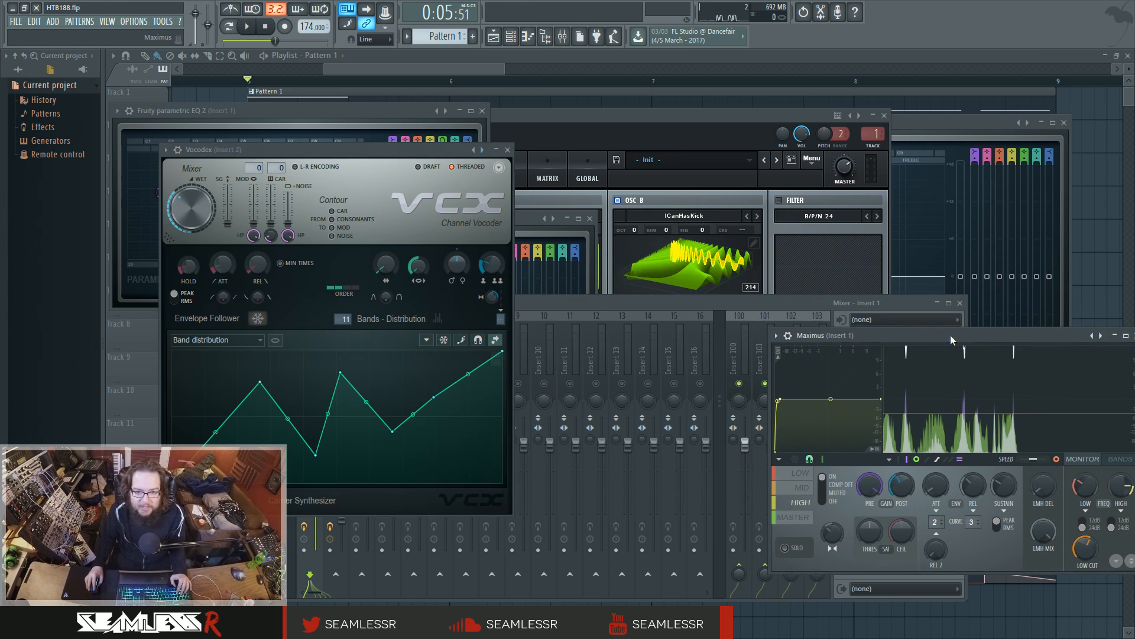
drag(438, 155, 582, 163)
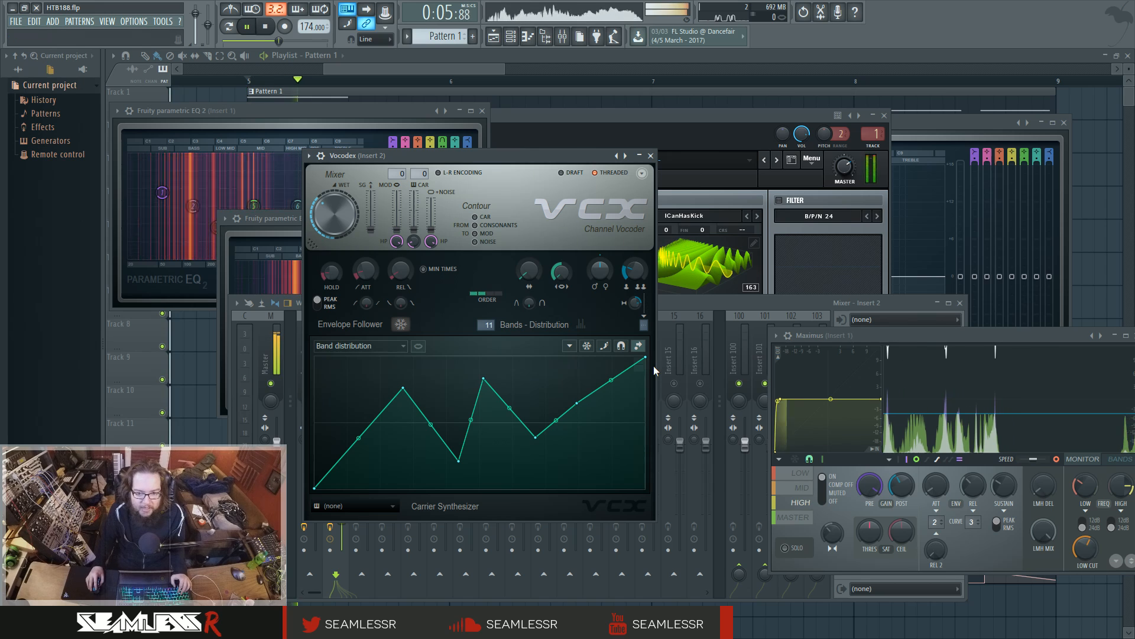
Step: Slightly raise the last point and the Band 9 point of Insert 2's Vocodex distribution curve during playback
key(space)
mouse_move(646, 361)
mouse_down()
mouse_move(647, 489)
mouse_move(645, 355)
mouse_up()
mouse_move(578, 404)
mouse_down()
mouse_move(582, 368)
mouse_move(578, 398)
mouse_up()
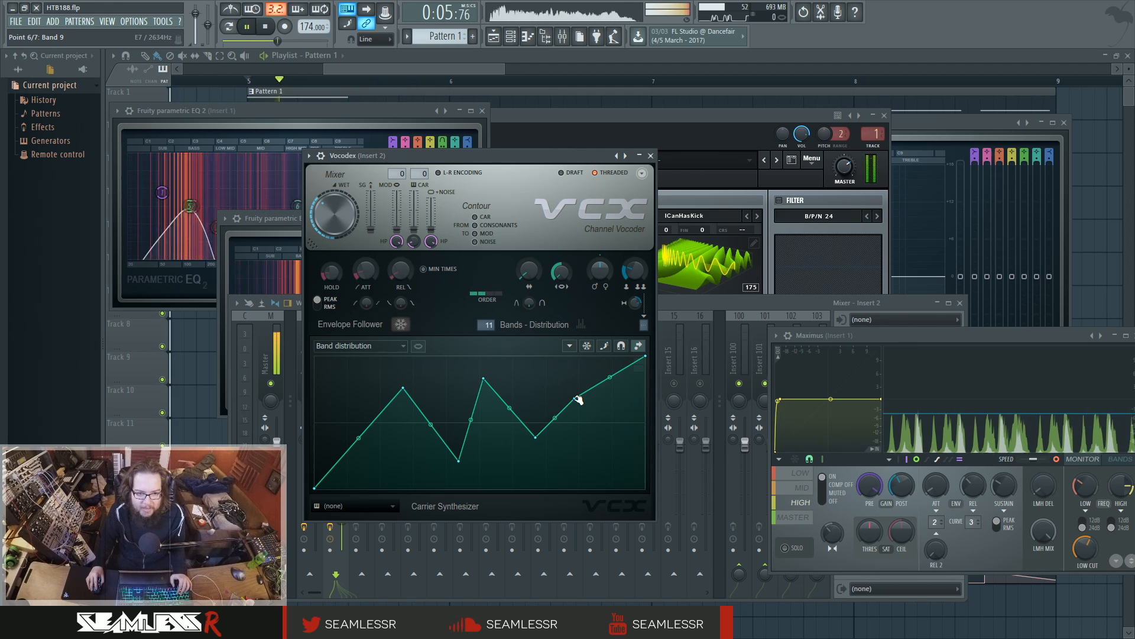
Step: Stop playback, select Insert 1 in the mixer and open its Vocodex
click(710, 312)
click(309, 349)
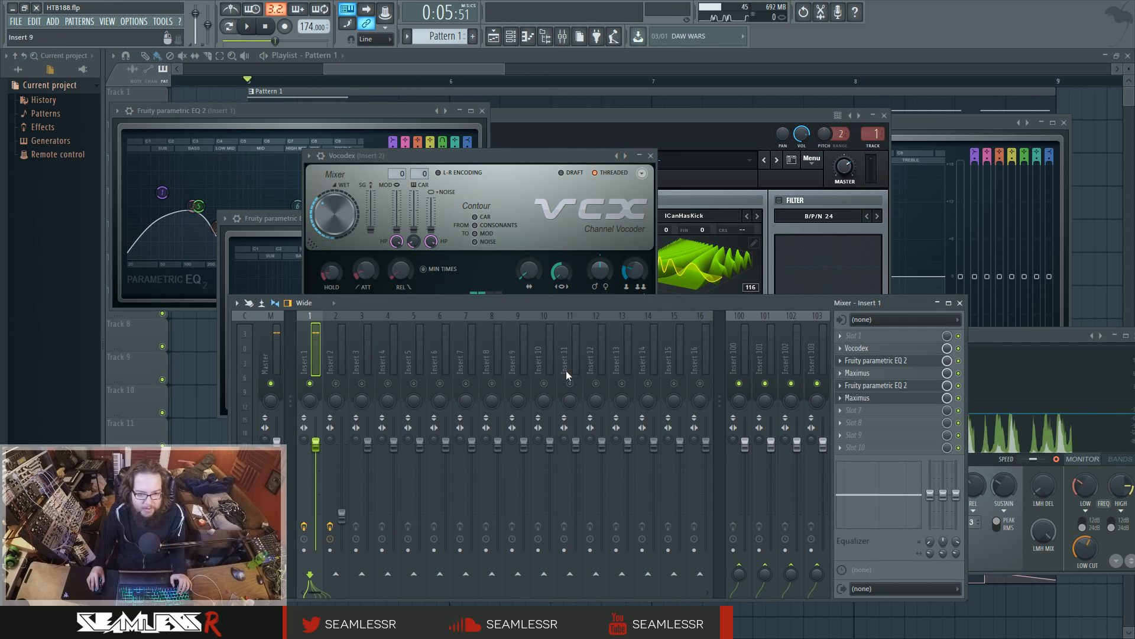
click(840, 349)
click(865, 349)
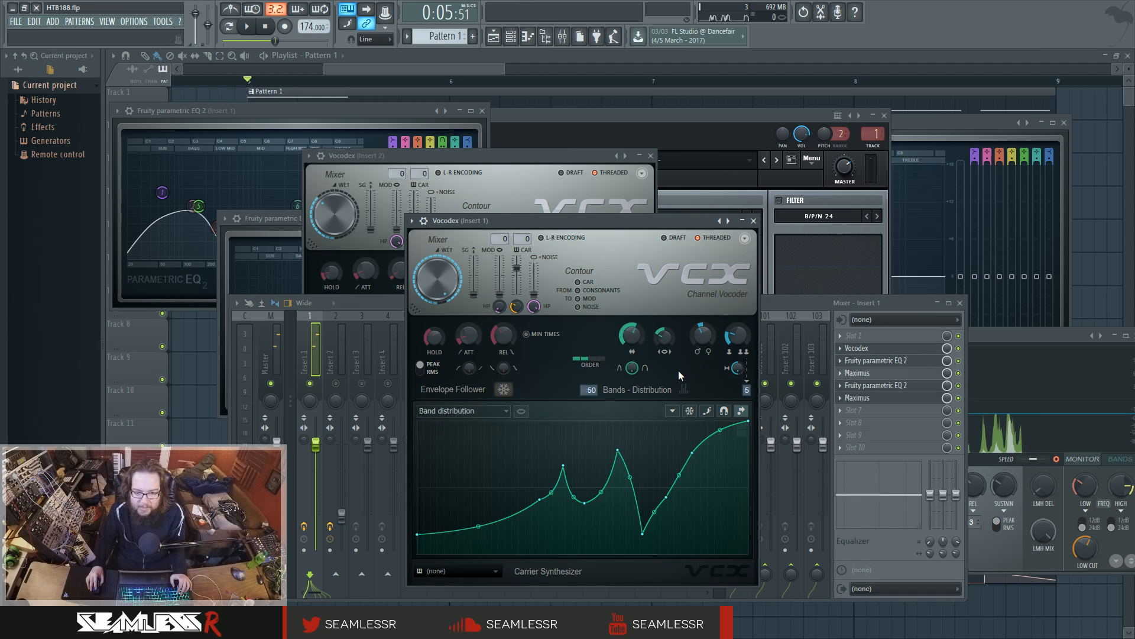
Step: Lower the Band 50 point of Insert 1's Vocodex distribution curve to about 2957 Hz during playback, and stop
key(space)
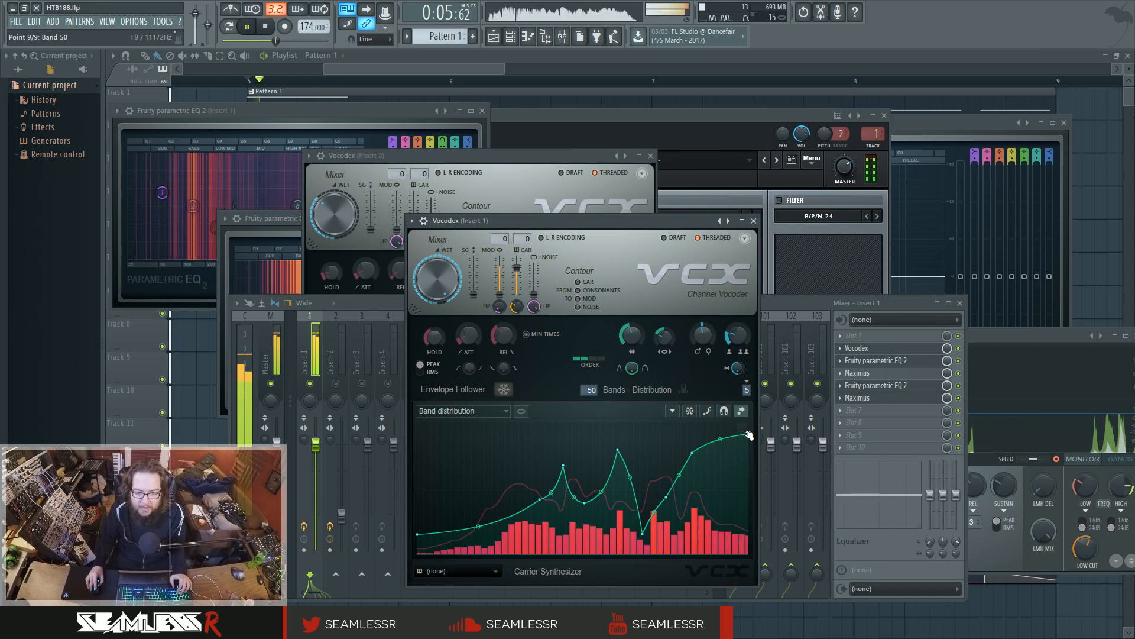
drag(749, 421, 748, 461)
key(space)
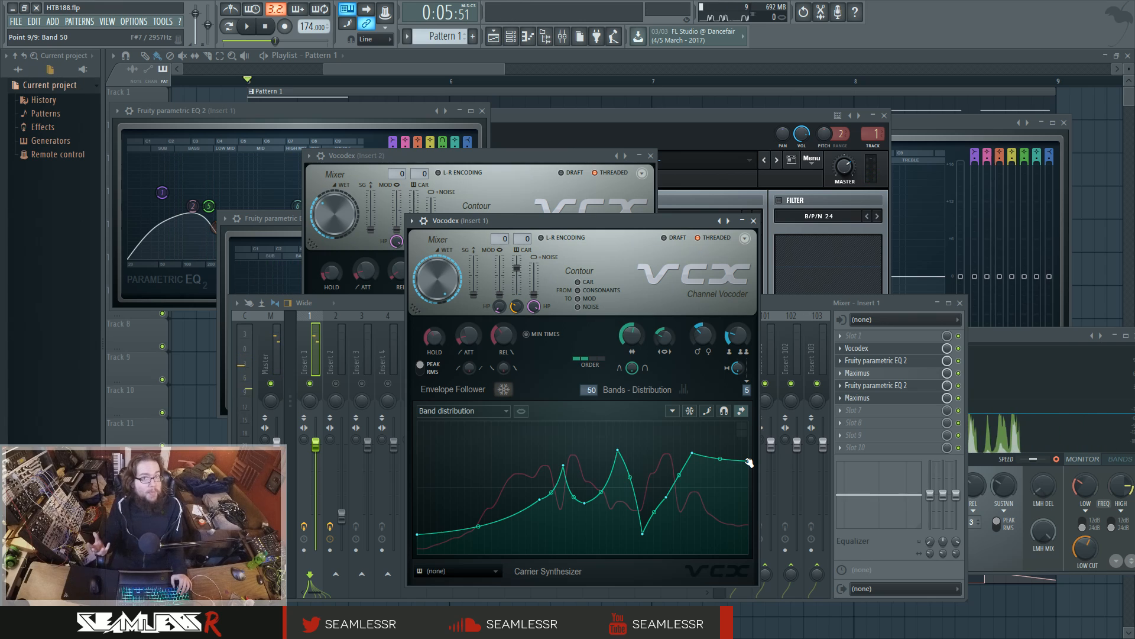
Step: Raise the last point of Insert 1's Vocodex distribution curve to the maximum, move the Band 42 point to Band 43 during playback, and stop
drag(749, 460, 749, 421)
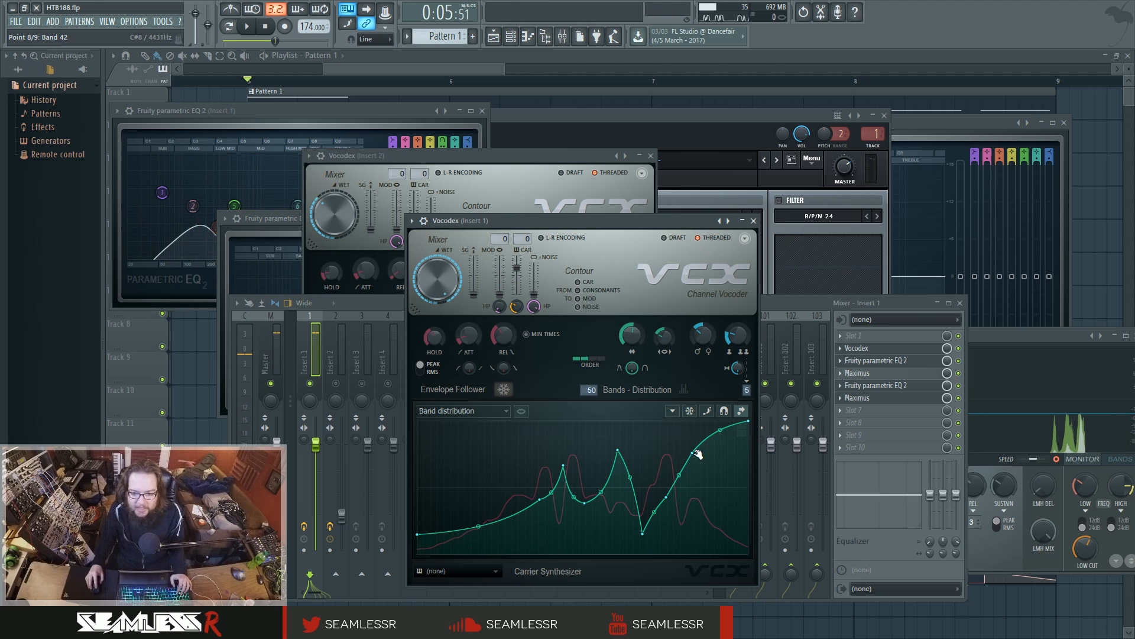
key(space)
drag(695, 462, 705, 454)
key(space)
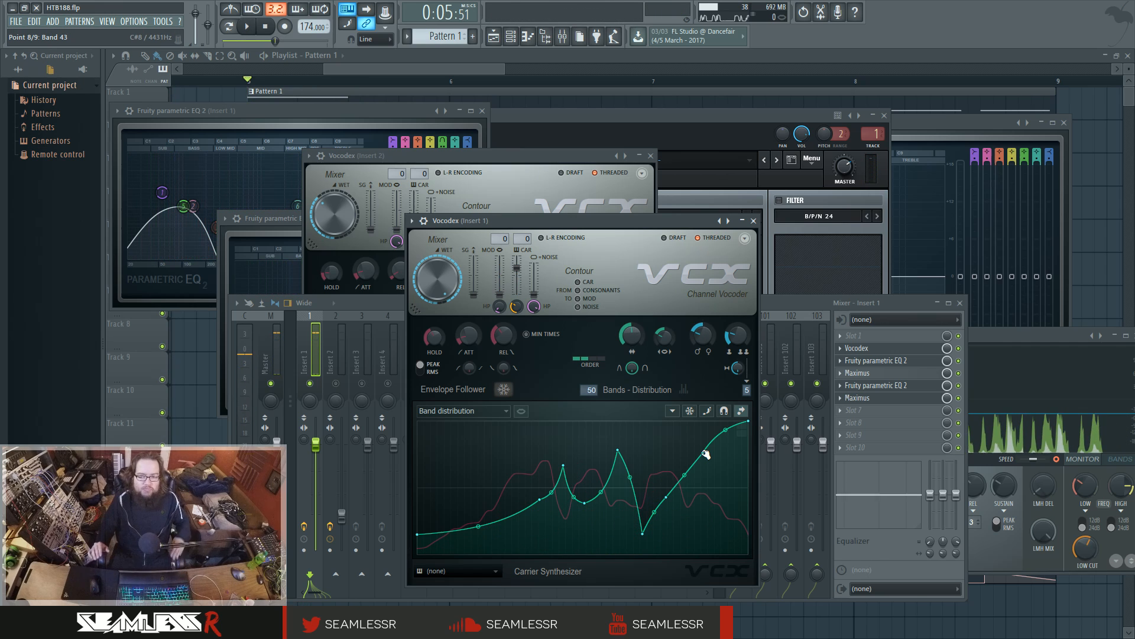
Step: Bring Insert 1's second Parametric EQ 2 forward, audition the bass with its spectrum in view, and stop
click(371, 117)
key(space)
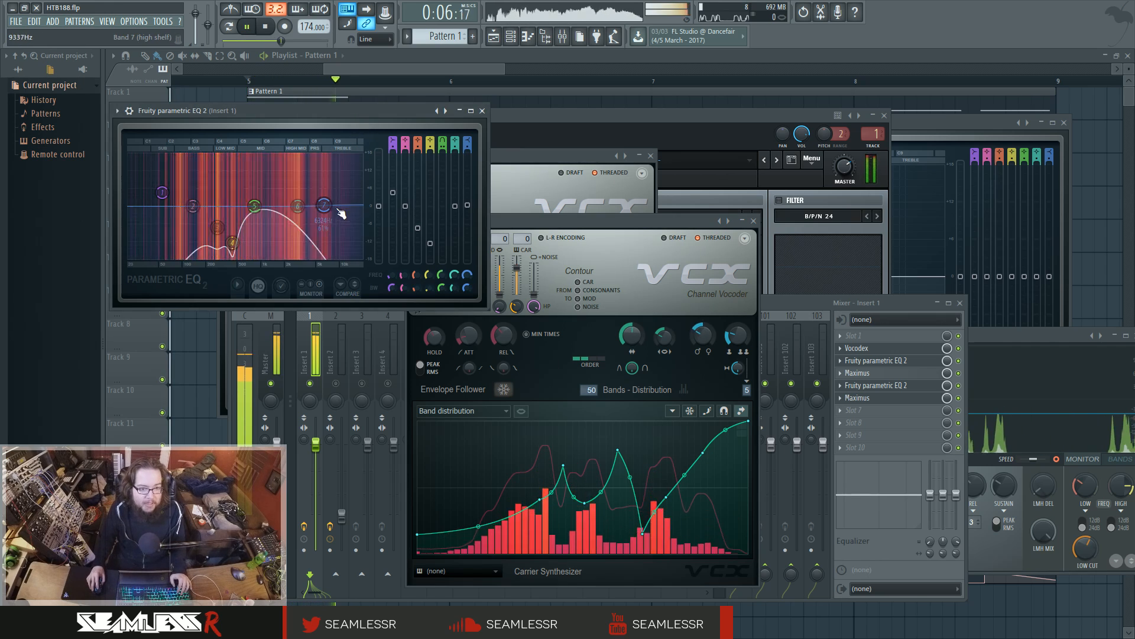
key(space)
click(851, 371)
click(900, 303)
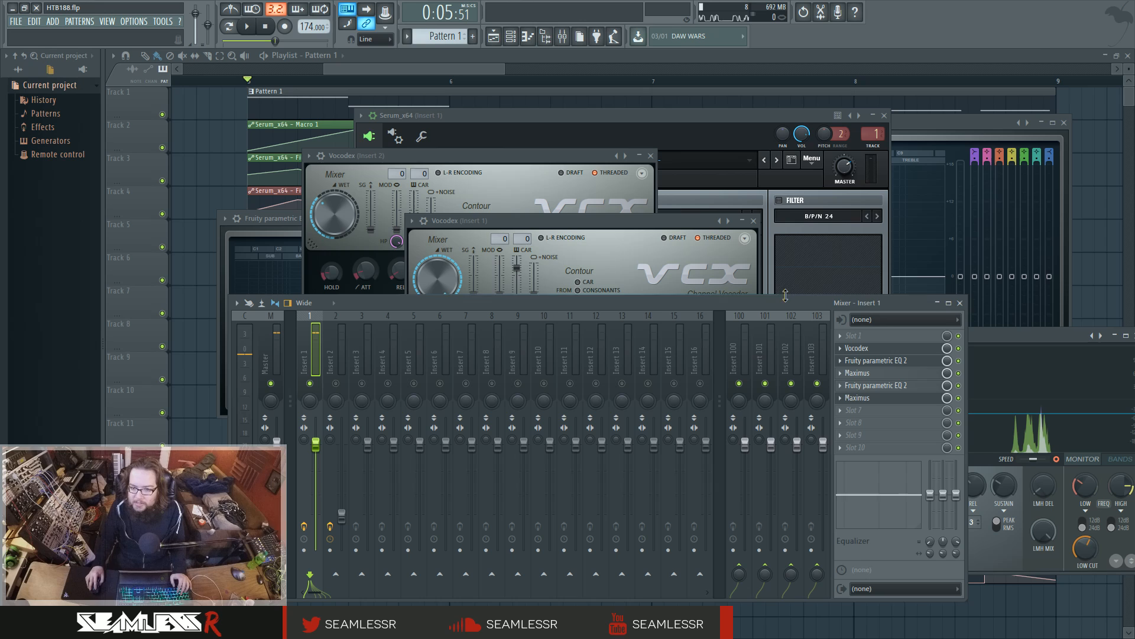
click(864, 348)
click(869, 360)
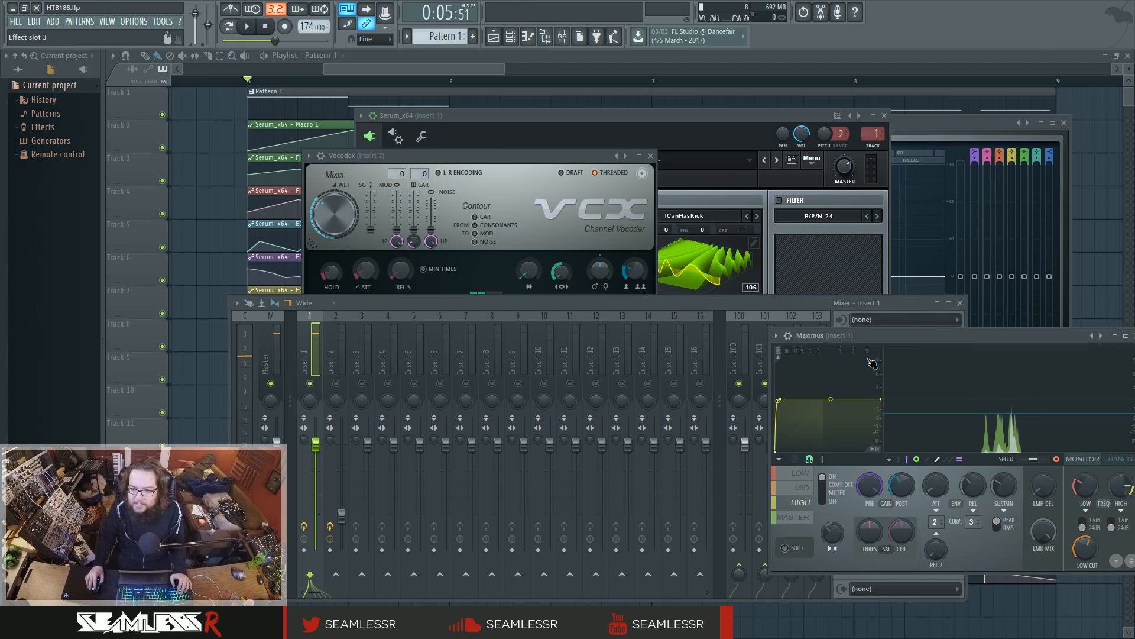
click(900, 326)
click(863, 349)
click(893, 361)
click(895, 362)
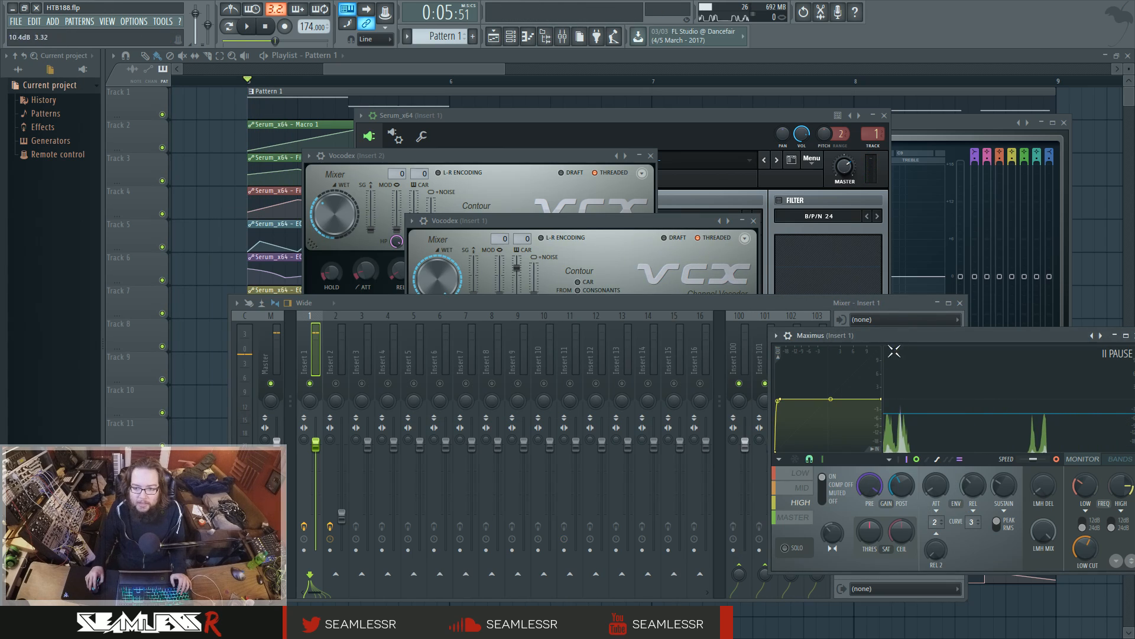
click(900, 321)
click(807, 305)
click(869, 360)
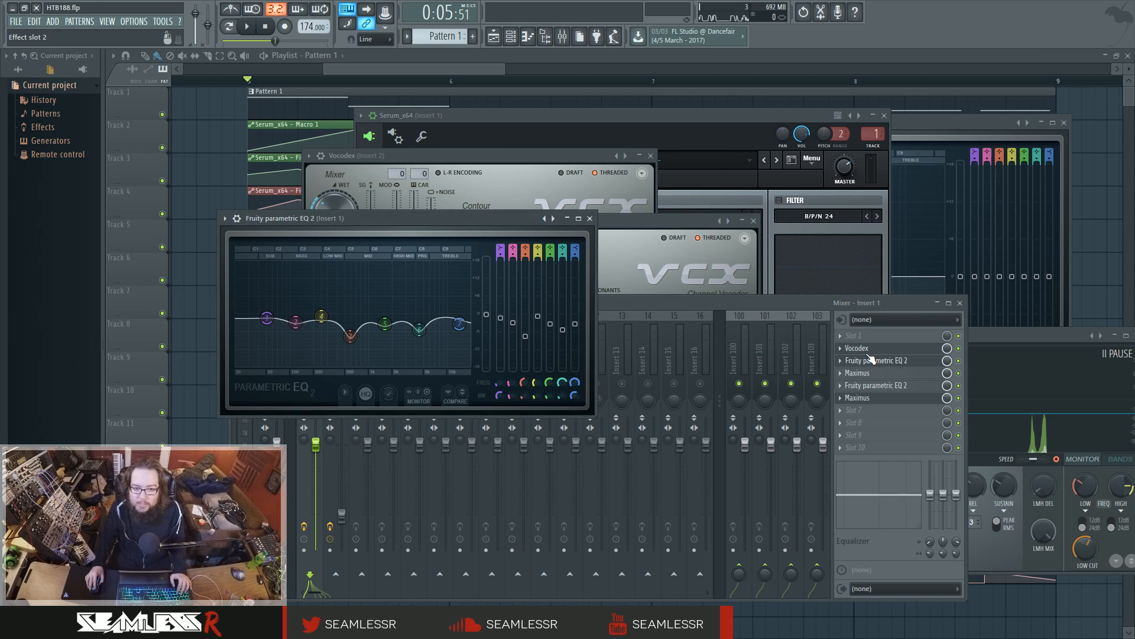
click(869, 362)
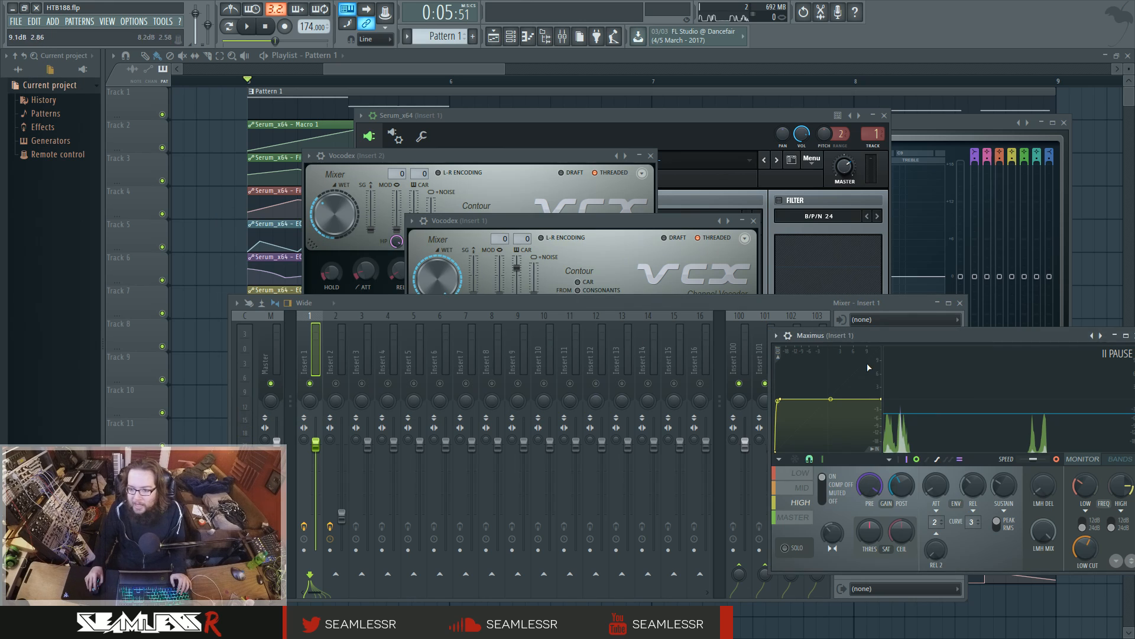
Step: Open Insert 1's first Parametric EQ 2, move it clear of the two Vocodex windows during playback, and stop
click(893, 304)
click(880, 361)
key(space)
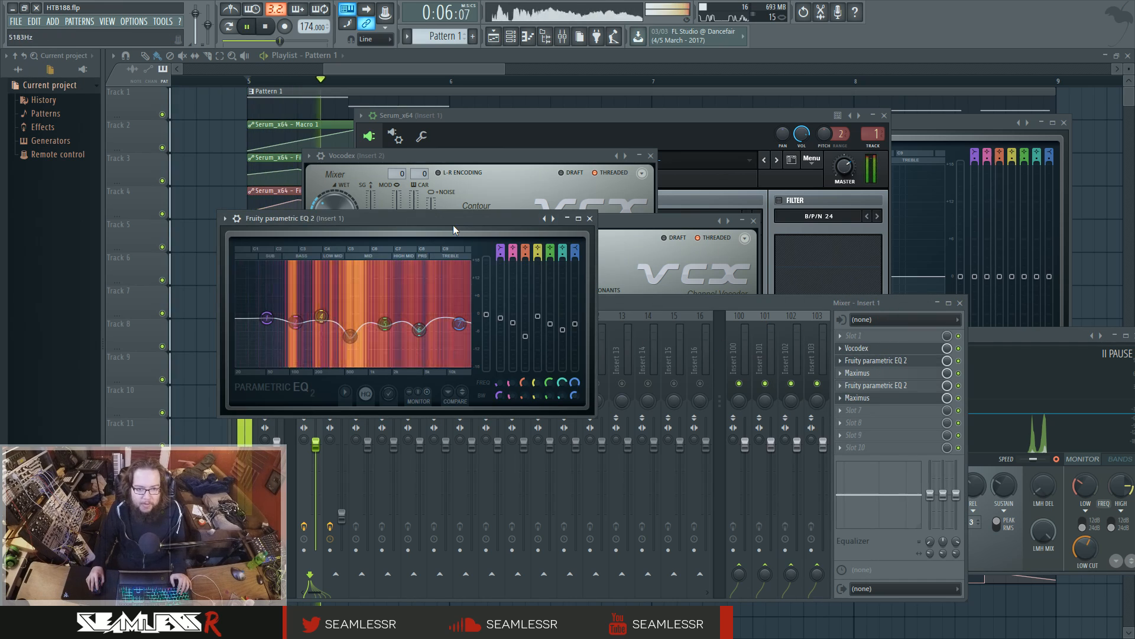
drag(384, 218, 807, 230)
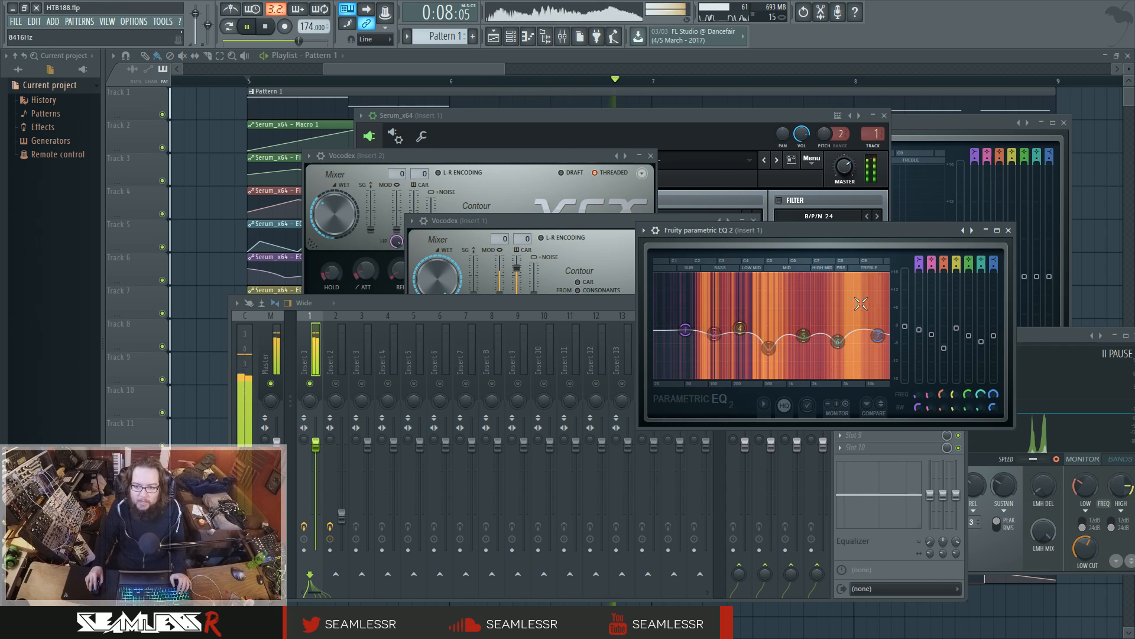
key(space)
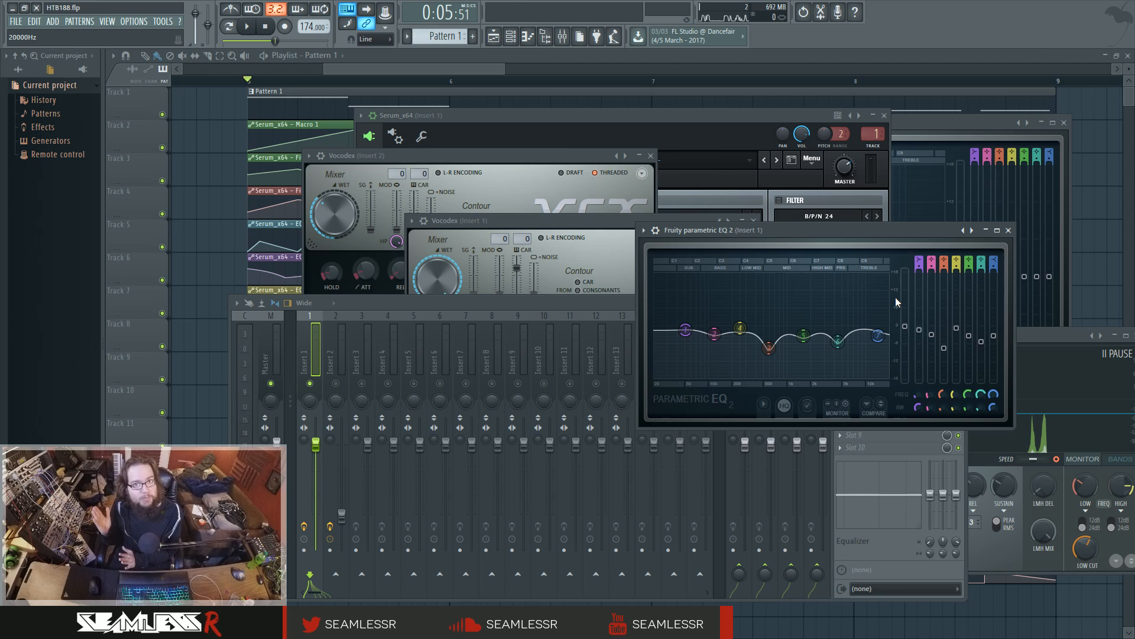
Step: Slightly adjust the last point of Insert 2's Vocodex distribution curve during playback, stop, and close that Vocodex
click(491, 184)
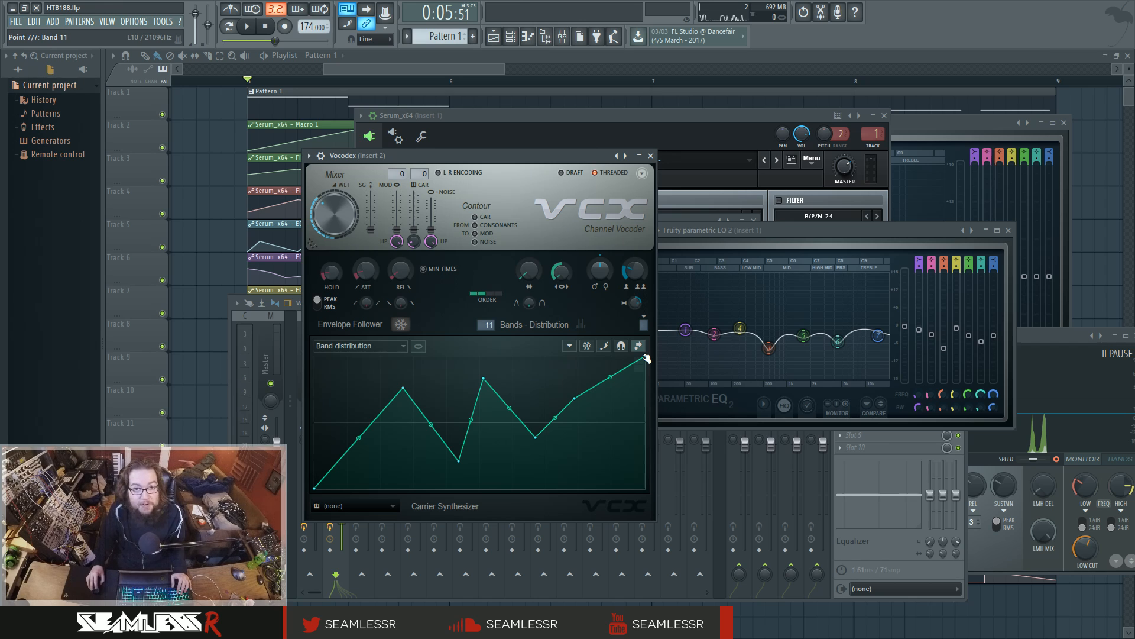
key(space)
mouse_move(646, 359)
mouse_down()
mouse_move(640, 478)
mouse_move(649, 362)
mouse_up()
key(space)
click(650, 156)
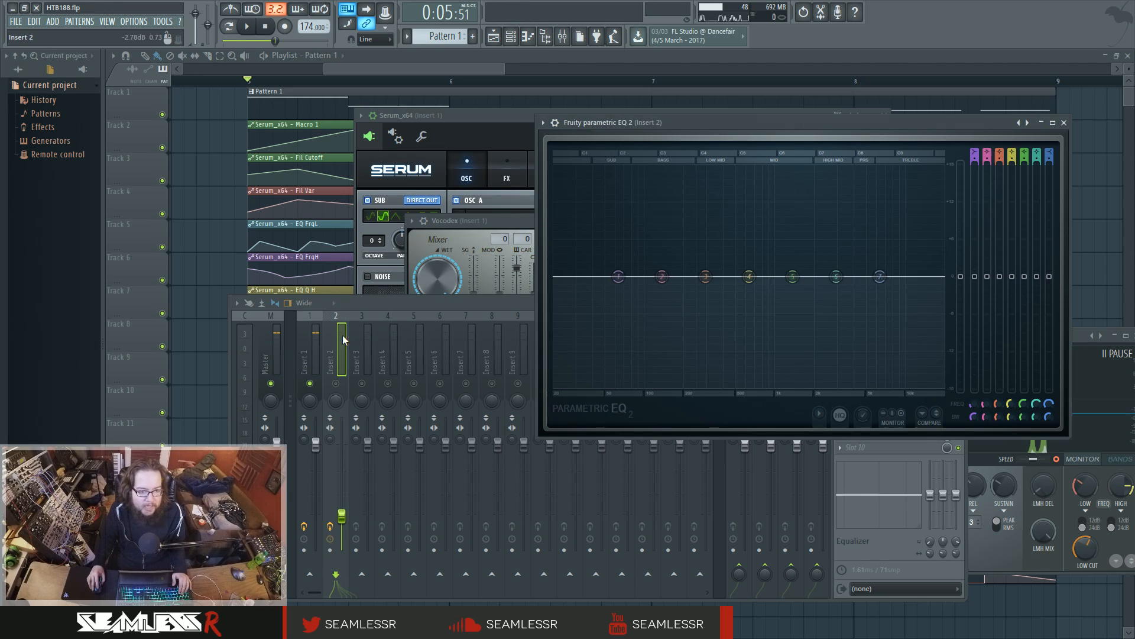
Step: Select Insert 1 in the mixer, close its first Parametric EQ 2 and move its Maximus window away from the effect slots
click(318, 343)
click(860, 335)
click(860, 335)
click(867, 359)
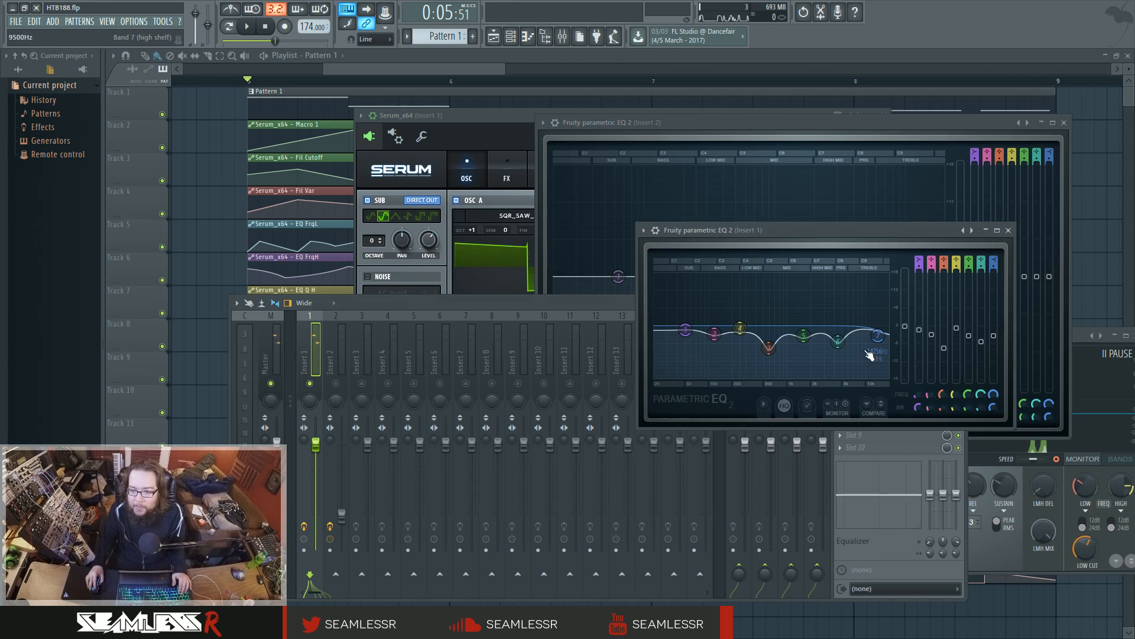
click(1008, 230)
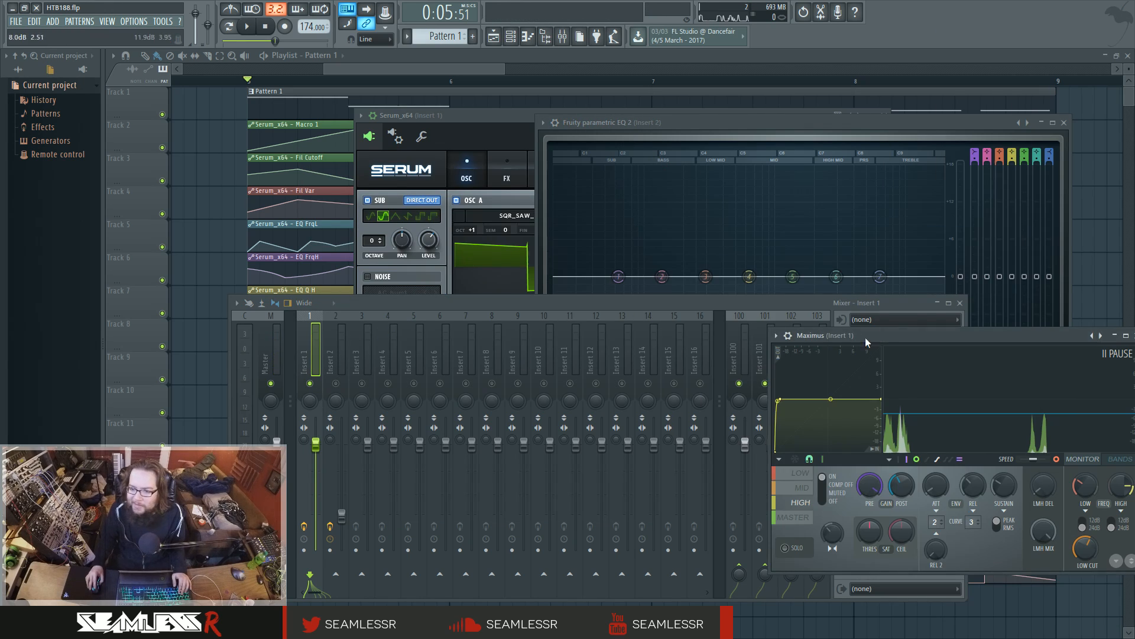
drag(866, 339, 507, 380)
Step: Open Insert 1's Vocodex, reposition it during playback, stop, and reopen the first Parametric EQ 2 beside it
click(864, 348)
key(space)
drag(630, 222, 429, 169)
key(space)
click(867, 360)
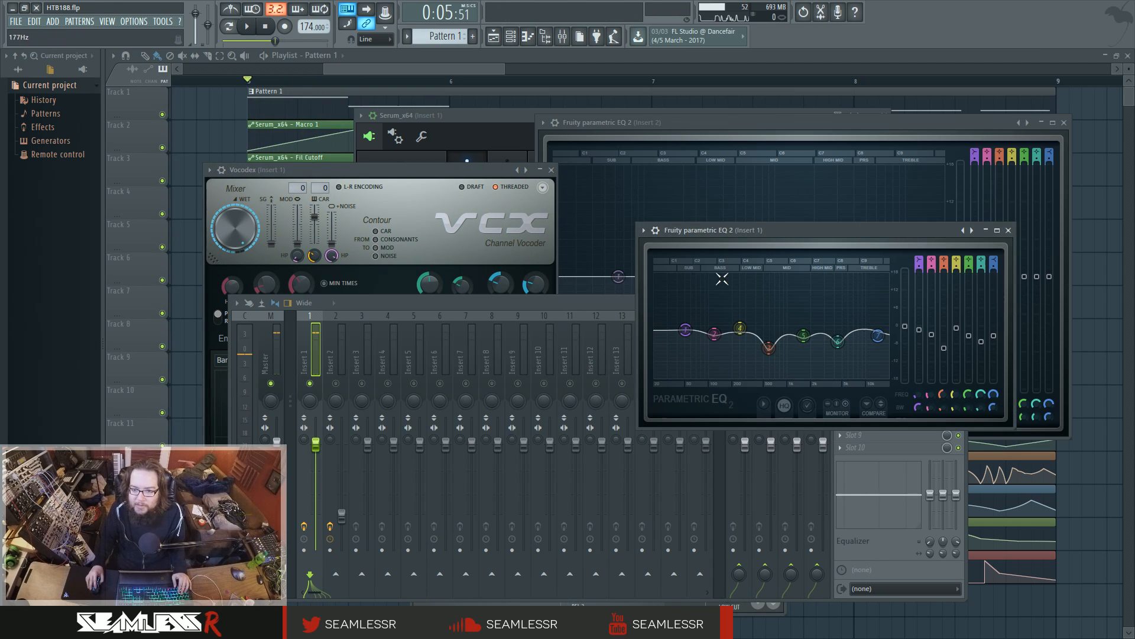
Step: Close the Serum window and position Insert 1's Vocodex so its band distribution is visible next to the Parametric EQ 2
click(487, 135)
click(884, 115)
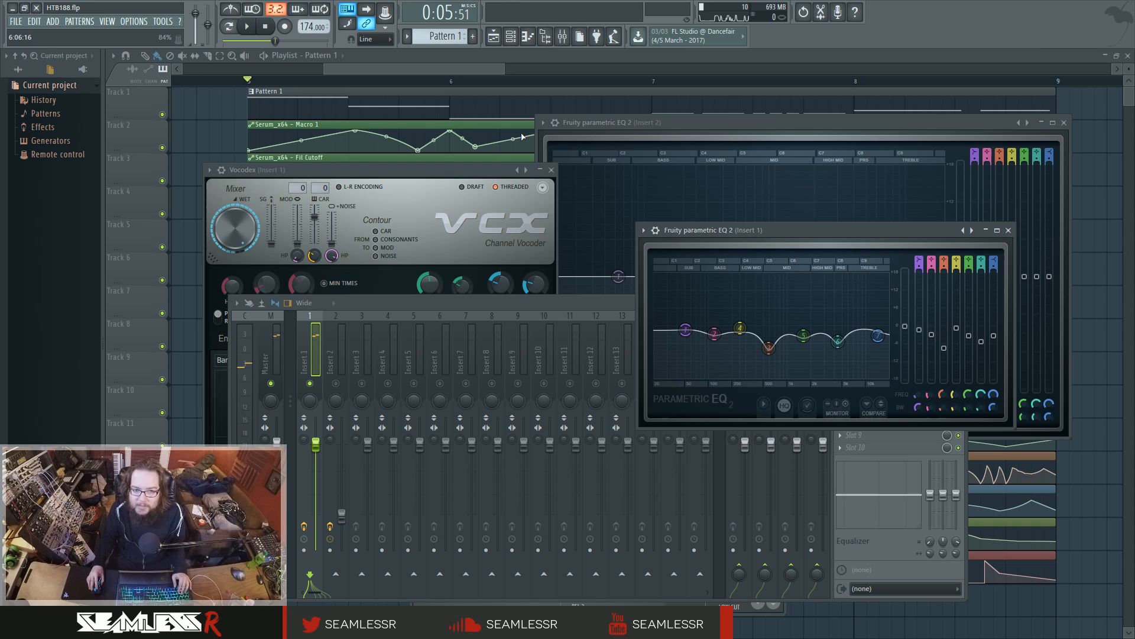
drag(484, 173, 481, 155)
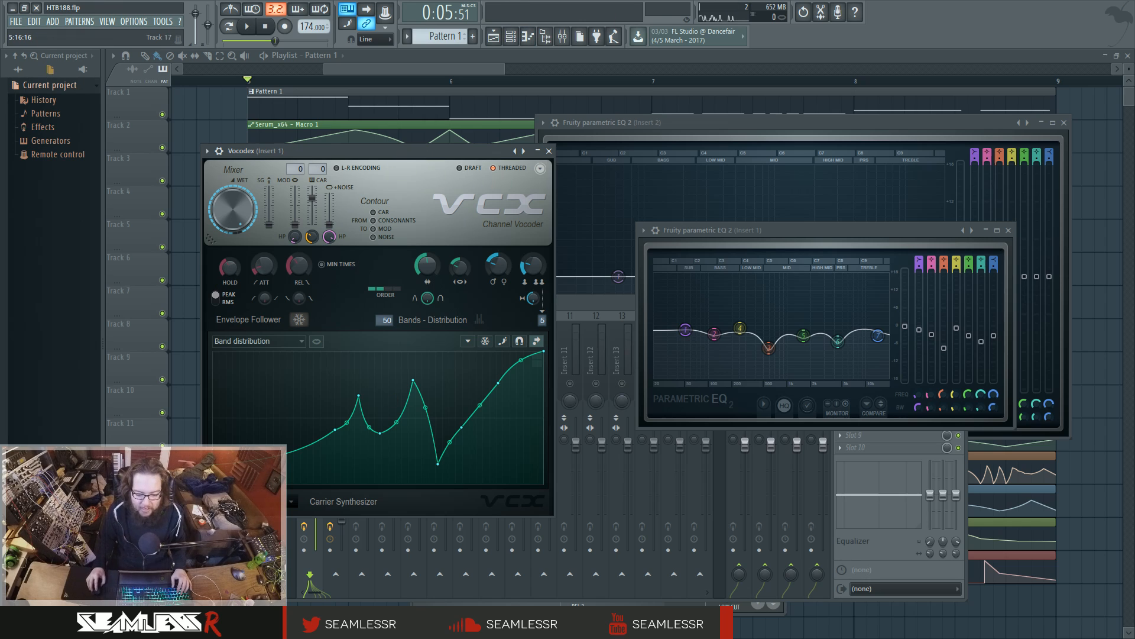
drag(459, 148, 484, 131)
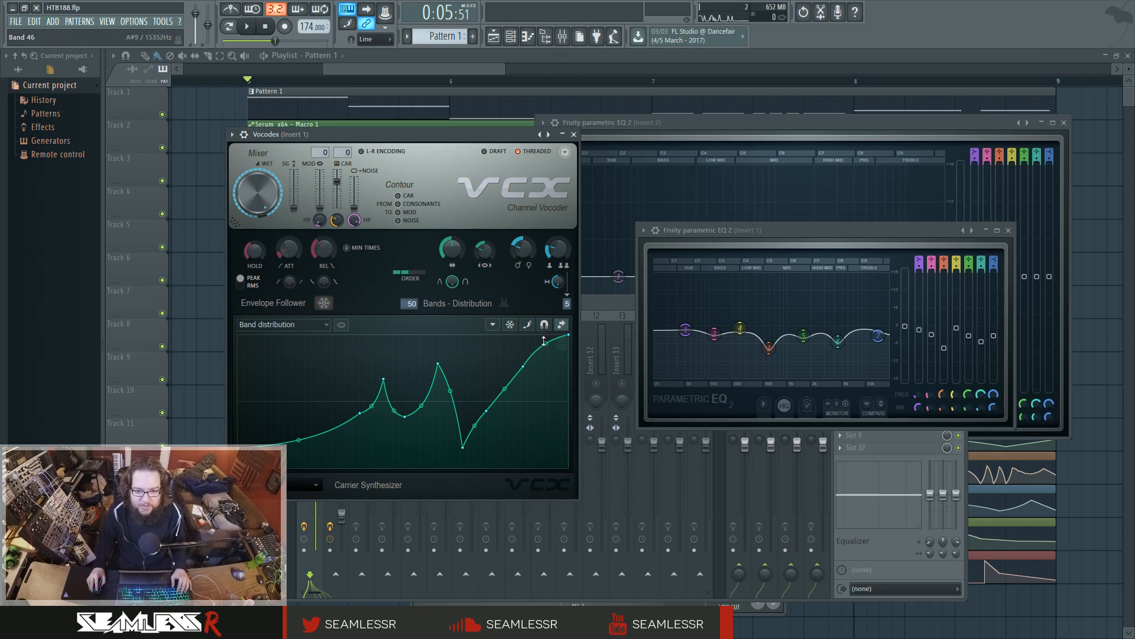
Step: Bend the last segment of Insert 1's Vocodex distribution curve to a tension of 21.46% during playback, and stop
key(space)
drag(568, 335, 546, 360)
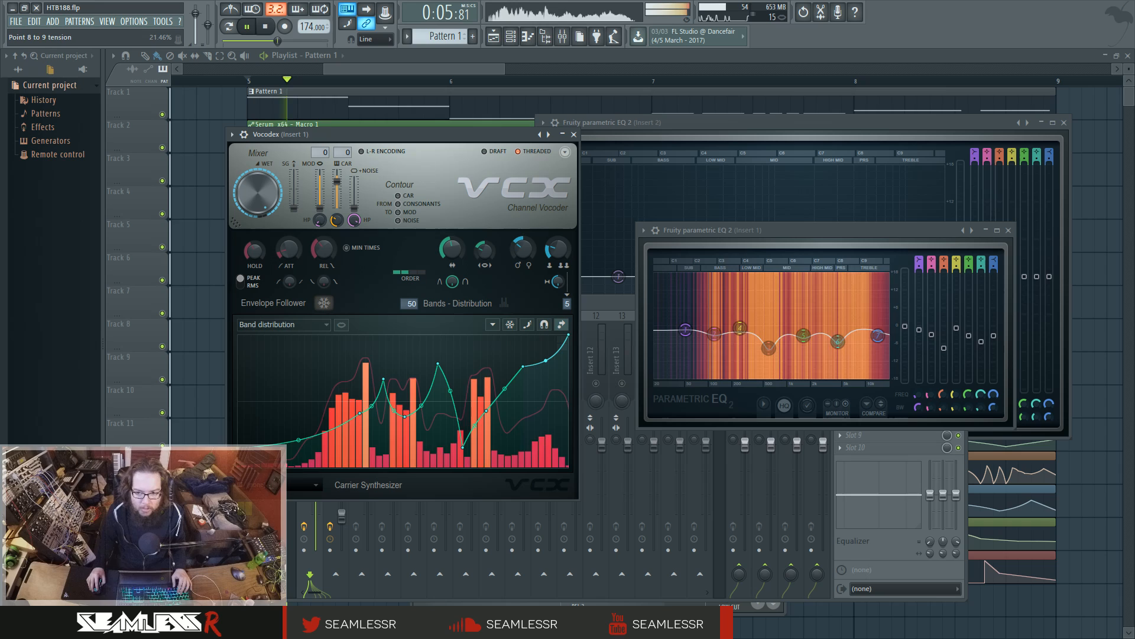
key(space)
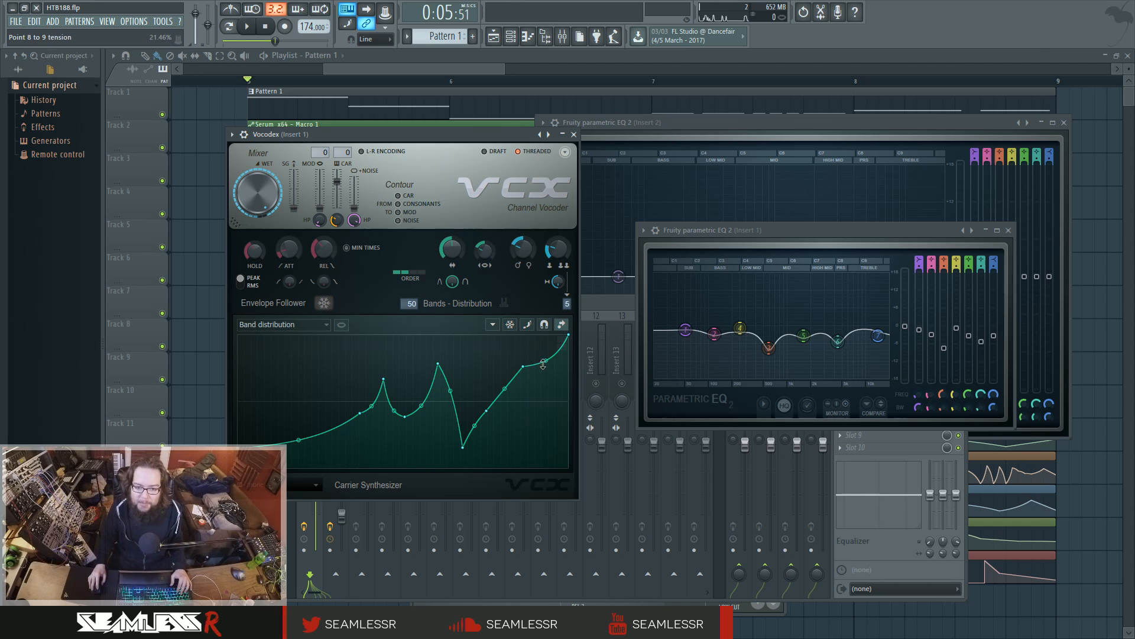
drag(545, 360, 545, 360)
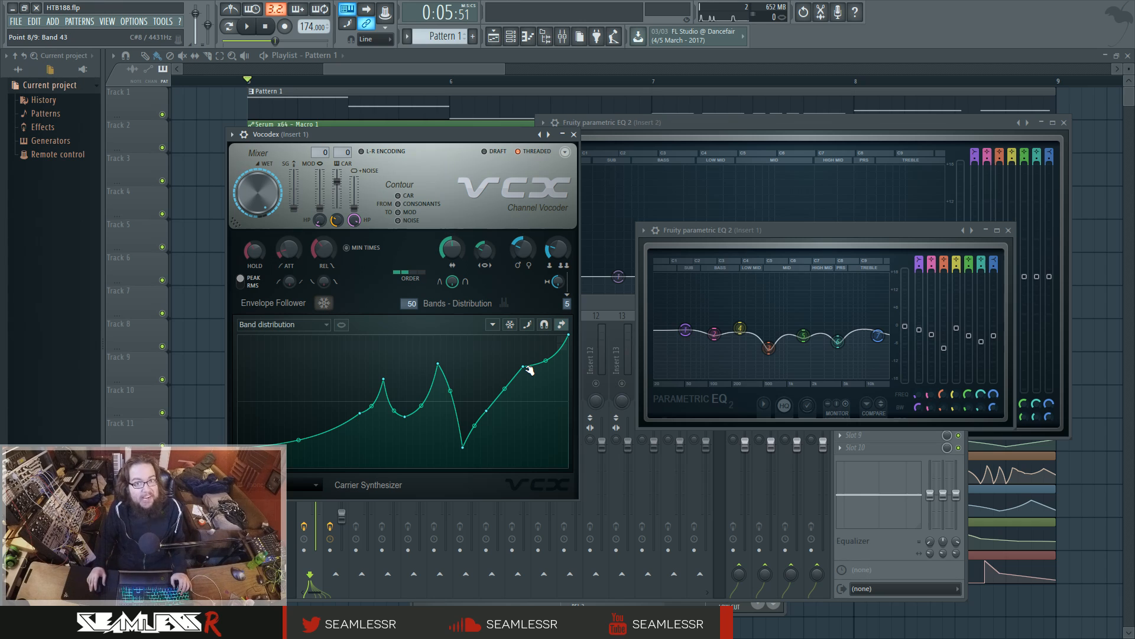
Step: Close Insert 1's Vocodex, move the mixer higher and open the second Parametric EQ 2 during playback
click(574, 134)
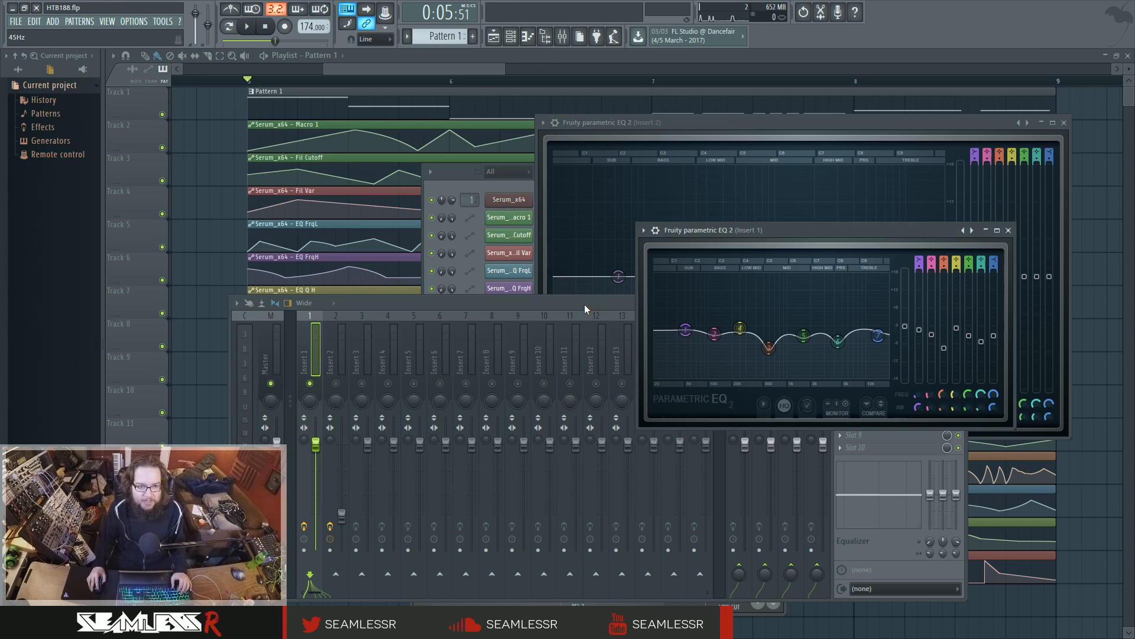
drag(584, 304, 580, 266)
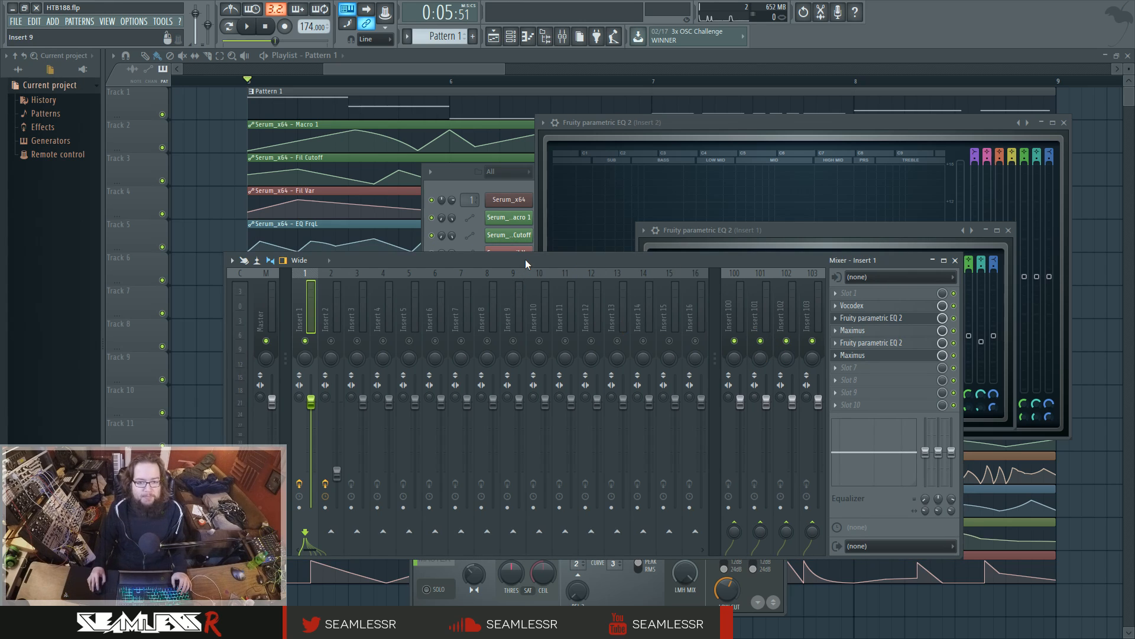
drag(525, 259, 540, 232)
key(space)
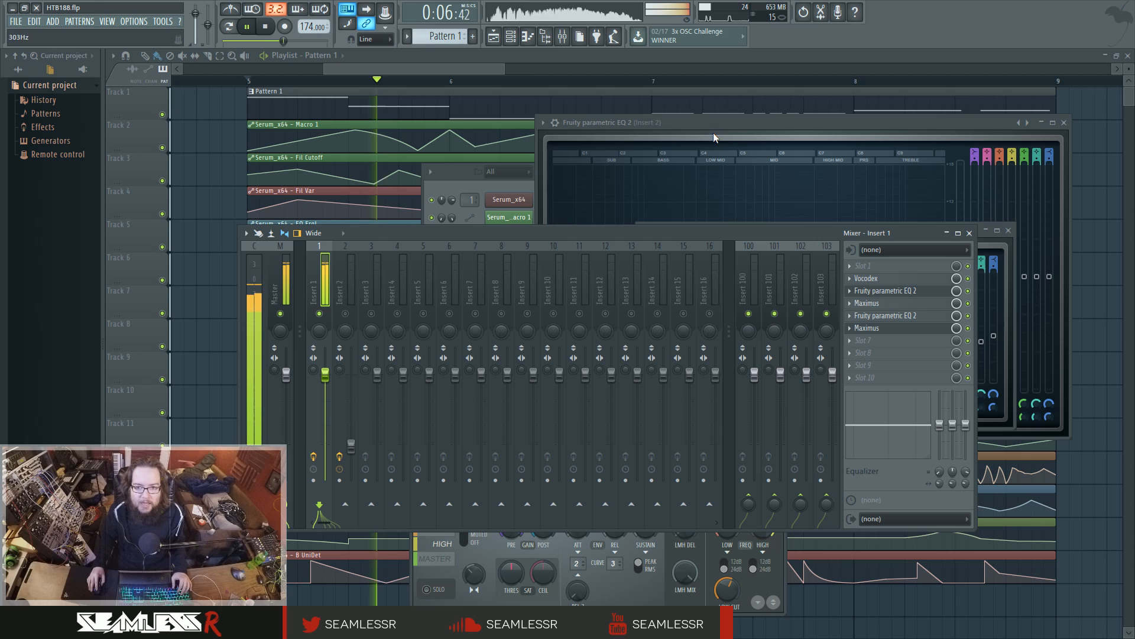
click(893, 316)
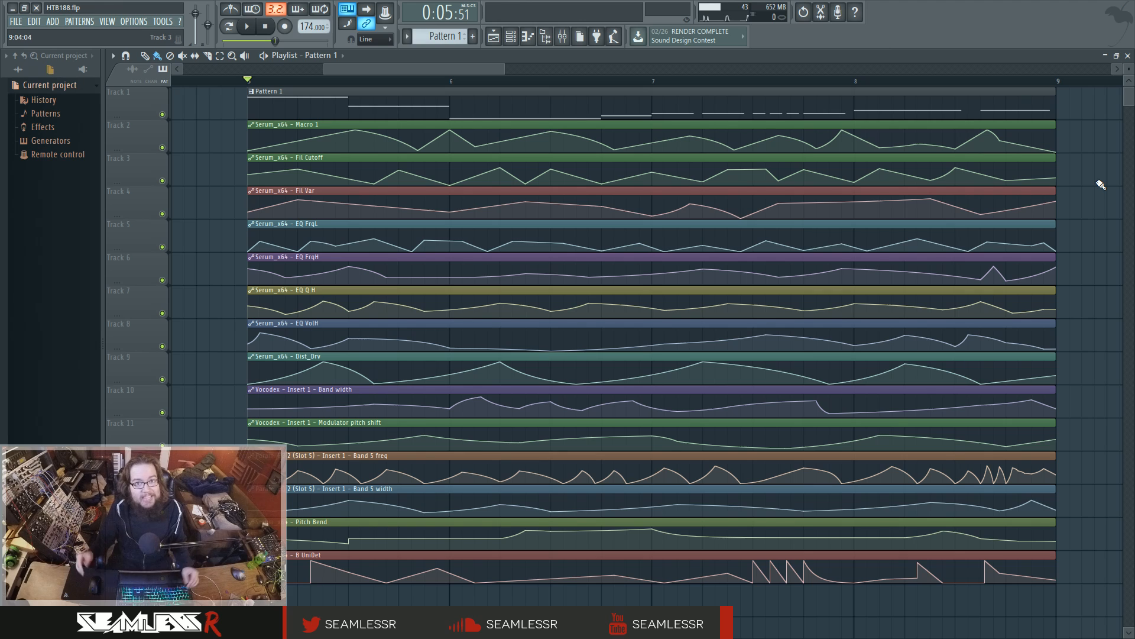
Step: Zoom out and shift the playlist to show Pattern 1 and all its automation clips in full
scroll(1100, 187, down, 3)
drag(578, 233, 354, 275)
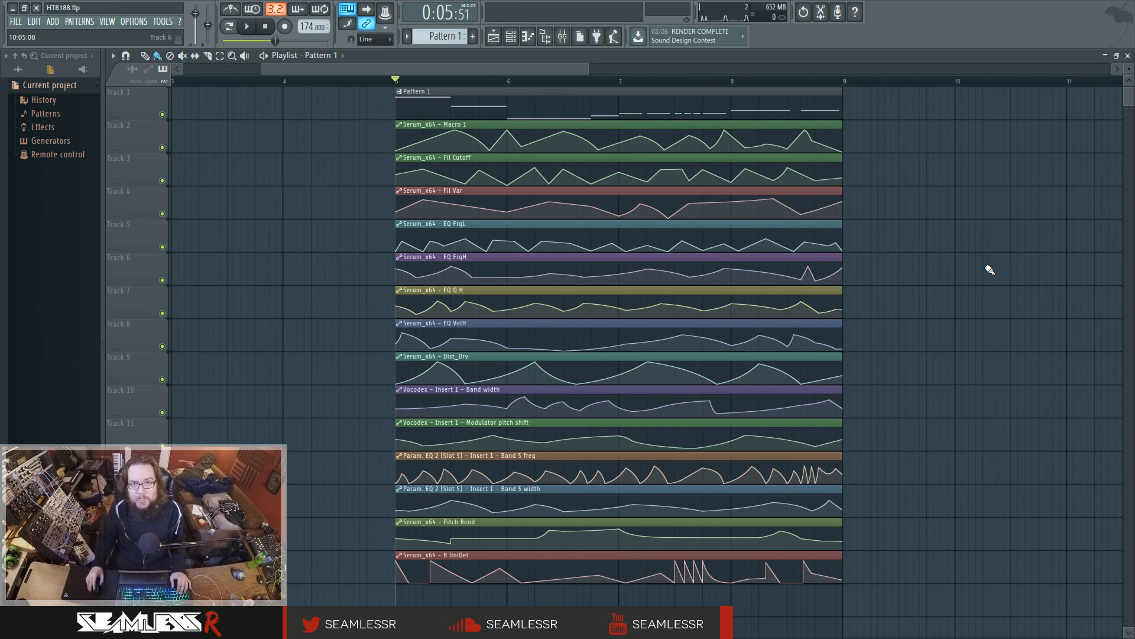